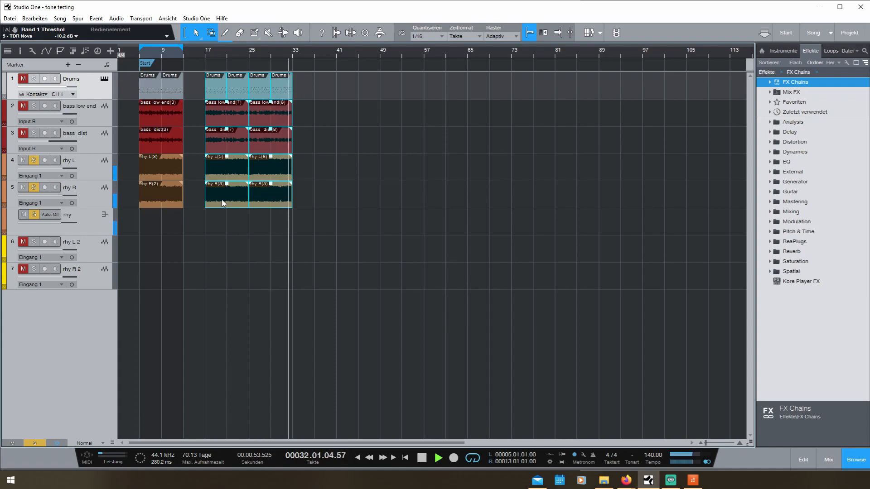
- Move the copied clip block to bar 13, directly after the first block, and extend the loop range to bar 29
{"action": "key", "text": "space"}
{"action": "left_click_drag", "start_coordinate": [221, 199], "coordinate": [200, 200]}
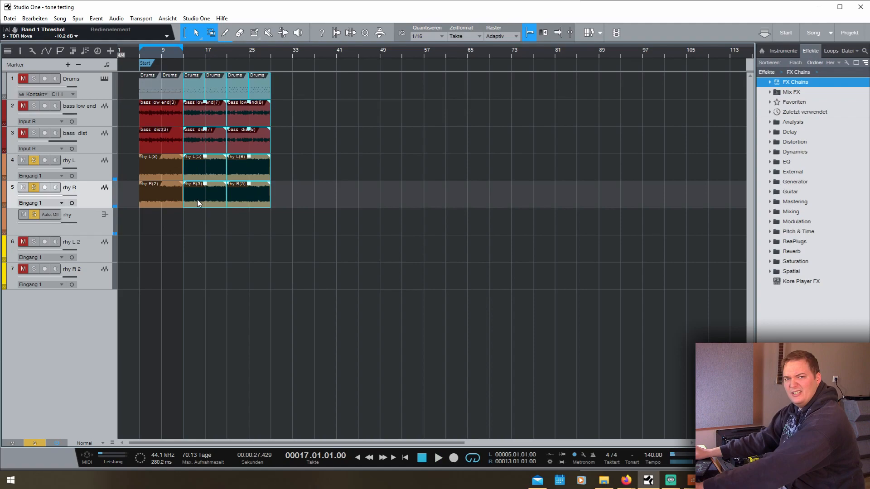
{"action": "left_click", "coordinate": [232, 220]}
{"action": "left_click", "coordinate": [270, 55], "text": "alt"}
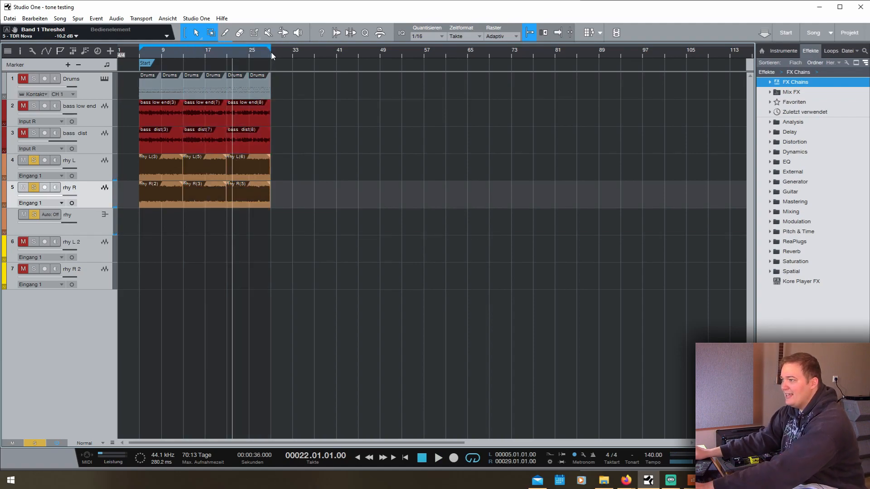
{"action": "key", "text": "comma"}
- Show the mixer and inspect the Gem TAPEDESK insert on the rhy bus
{"action": "key", "text": "F3"}
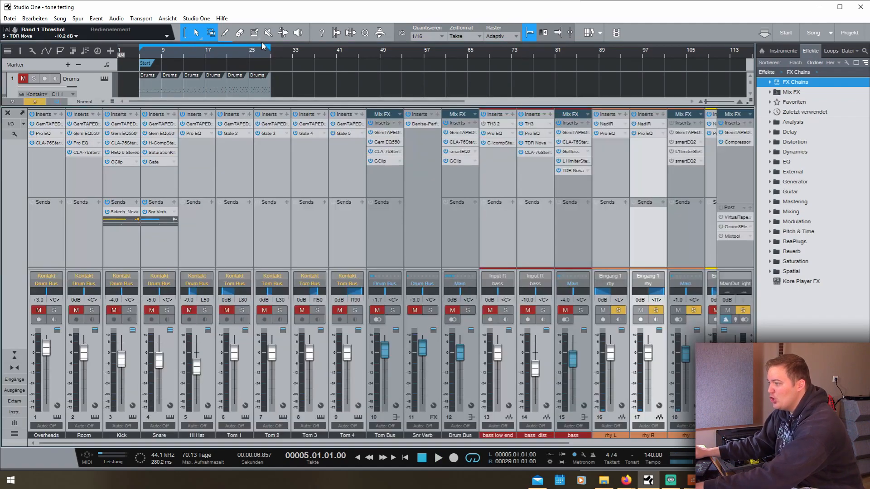
{"action": "left_click_drag", "start_coordinate": [573, 447], "coordinate": [686, 448]}
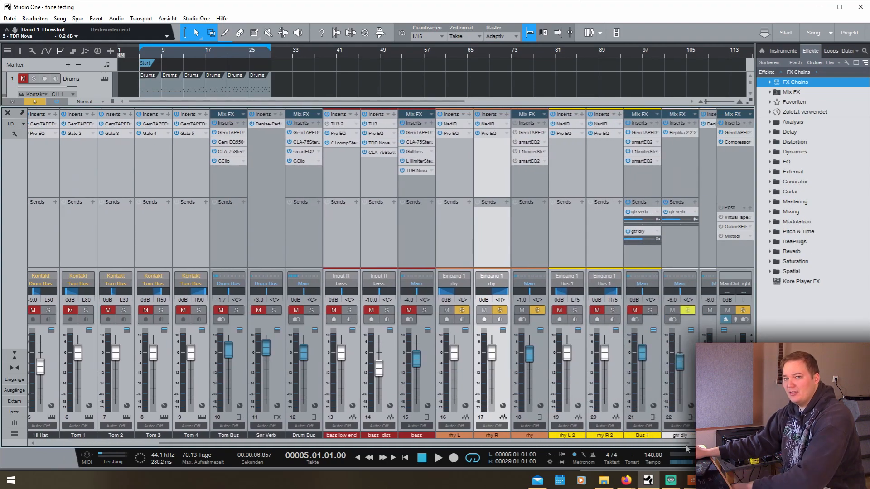
{"action": "left_click", "coordinate": [532, 203]}
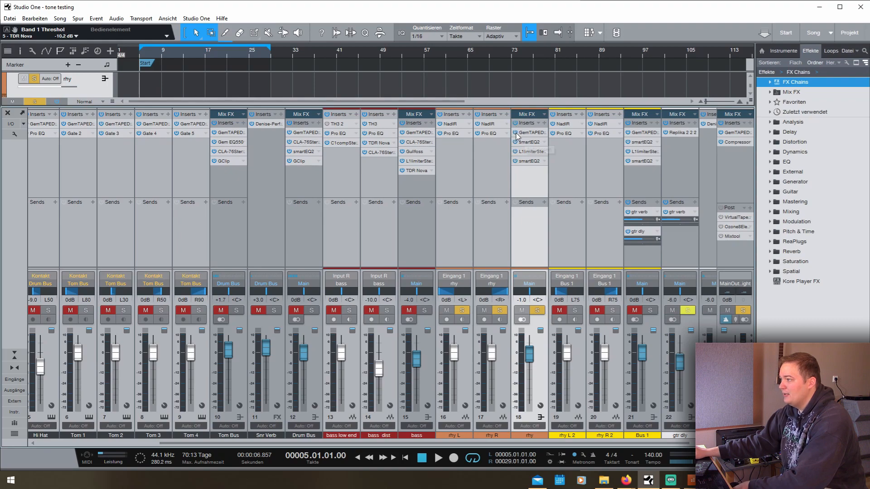
{"action": "left_click", "coordinate": [525, 133]}
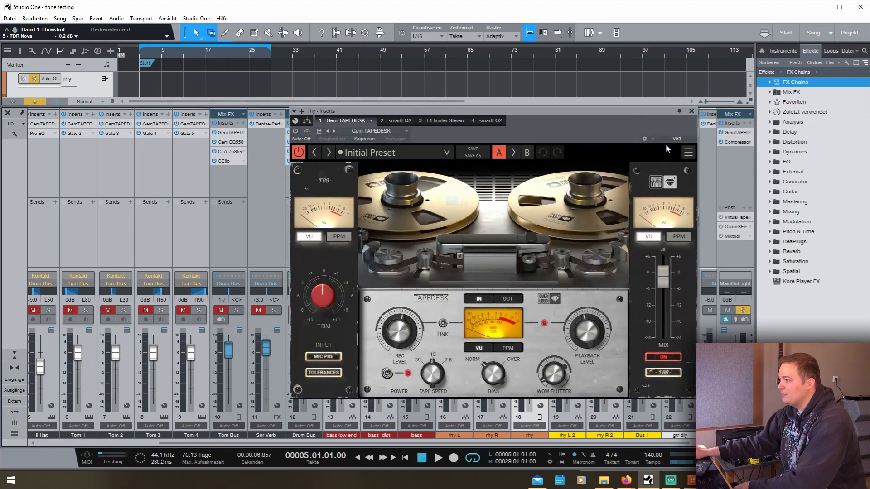
{"action": "left_click", "coordinate": [692, 112]}
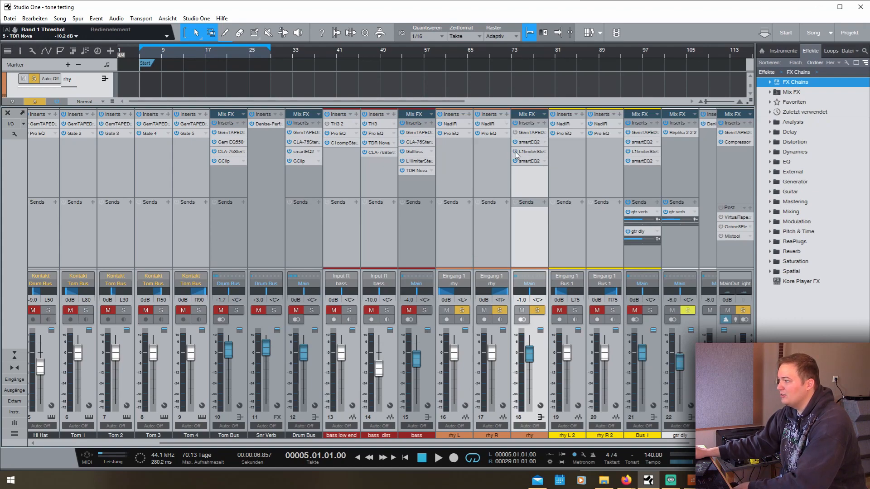
- Remove the last smartEQ2, the L1 limiter and Gem TAPEDESK from the rhy bus, keeping only the first smartEQ2
{"action": "right_click", "coordinate": [525, 161]}
{"action": "left_click", "coordinate": [528, 247]}
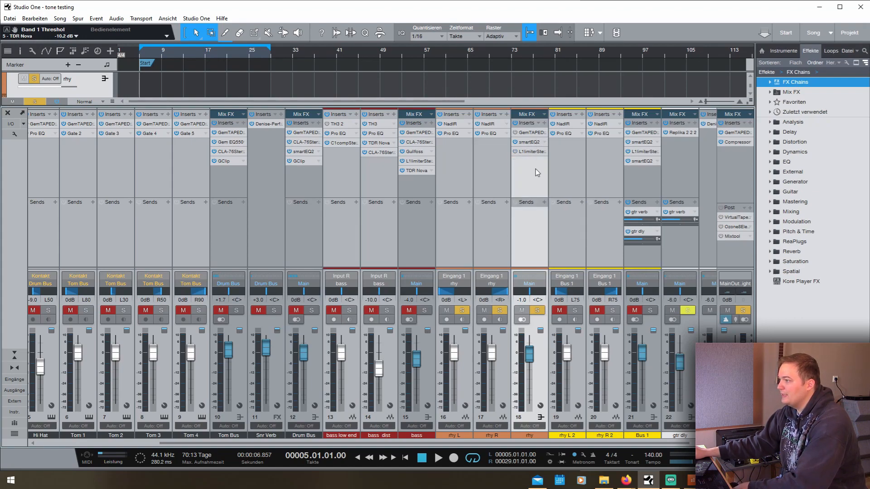
{"action": "right_click", "coordinate": [535, 152]}
{"action": "left_click", "coordinate": [542, 238]}
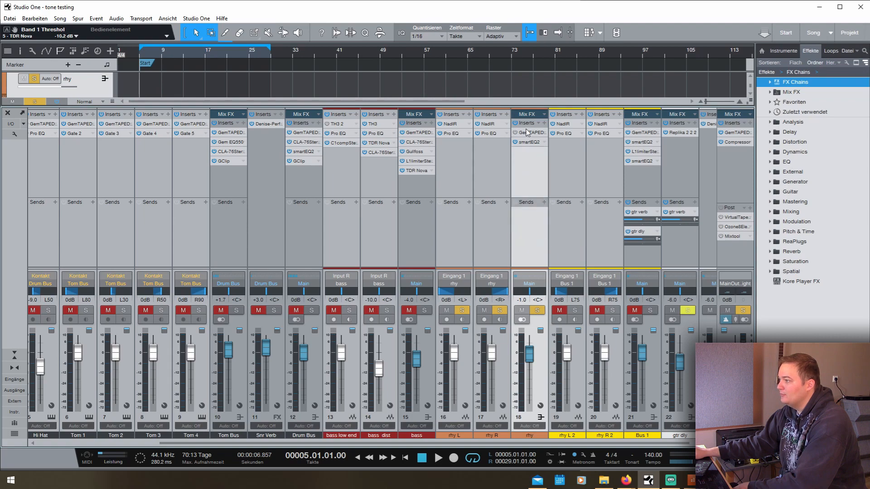
{"action": "right_click", "coordinate": [527, 133]}
{"action": "left_click", "coordinate": [550, 221]}
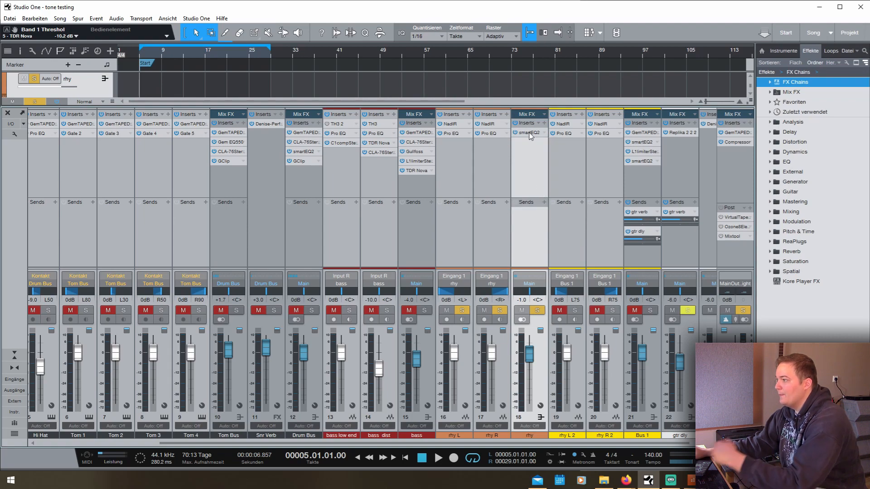
- Open smartEQ2 on the rhy bus, audition the guitars and disable its smart band
{"action": "left_click", "coordinate": [530, 134]}
{"action": "key", "text": "space"}
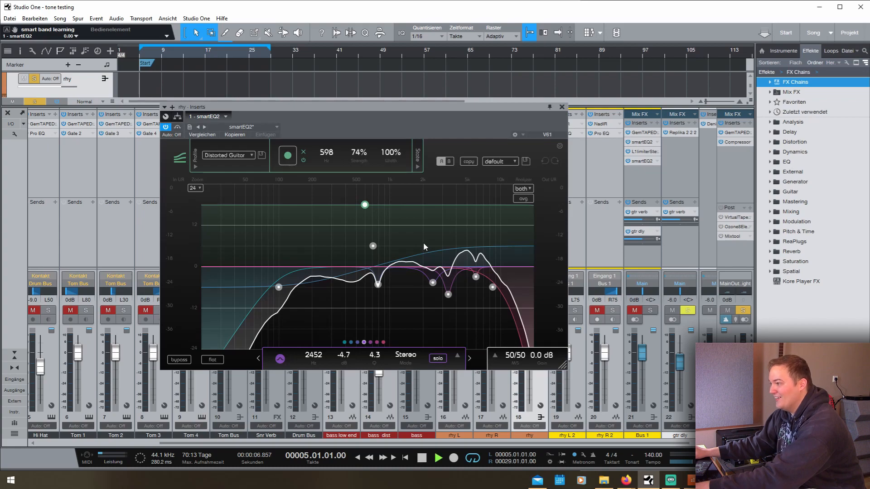
{"action": "left_click_drag", "start_coordinate": [452, 131], "coordinate": [412, 112]}
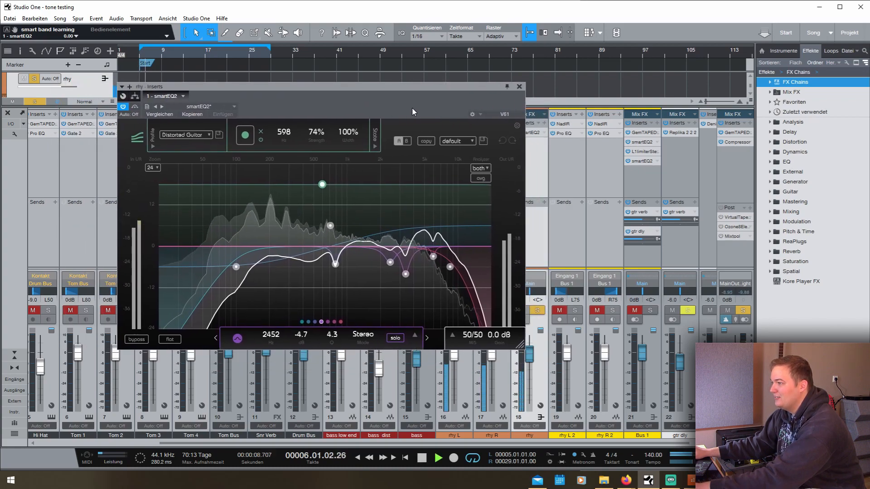
{"action": "left_click", "coordinate": [261, 140]}
{"action": "key", "text": "space"}
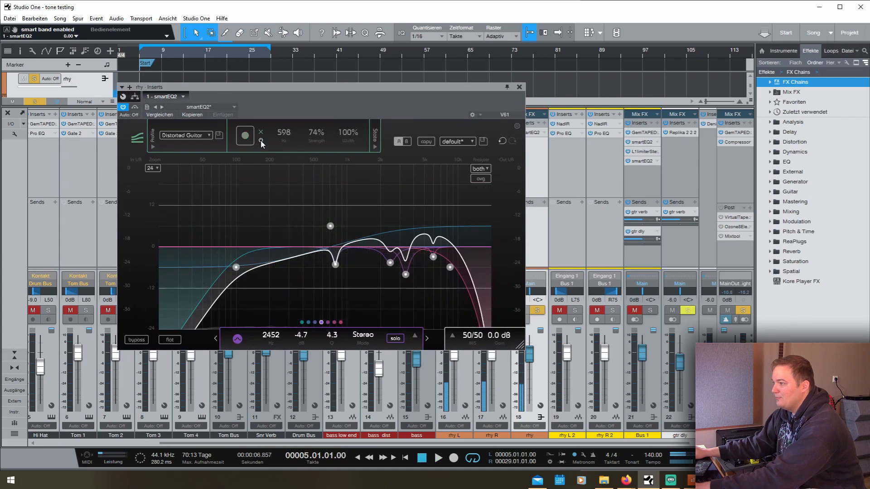
- Disable all seven smartEQ2 bands and play the guitars without any equalization
{"action": "left_click", "coordinate": [309, 323]}
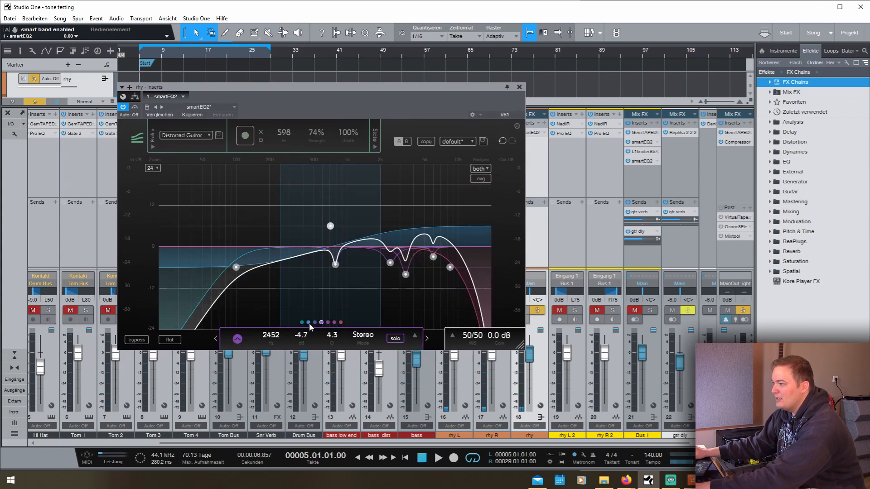
{"action": "left_click", "coordinate": [309, 323]}
{"action": "double_click", "coordinate": [315, 322]}
{"action": "key", "text": "space"}
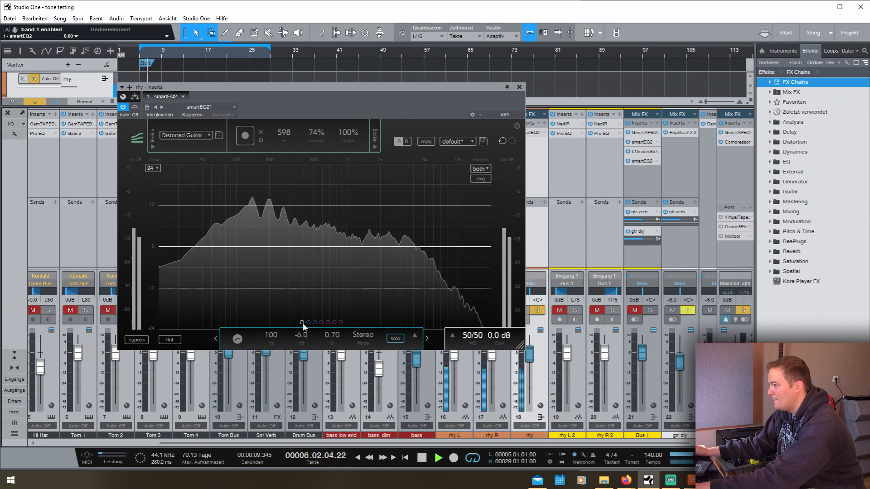
{"action": "key", "text": "space"}
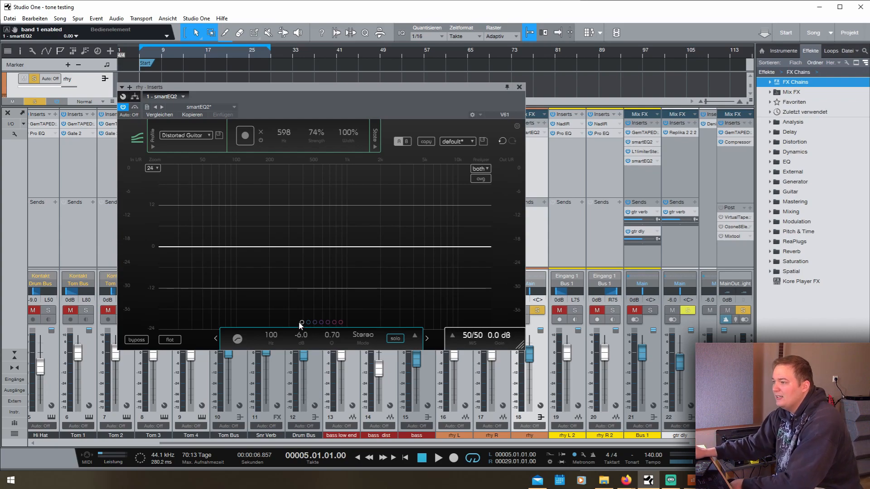
- Enable only band 2, the broad tilt at 707 Hz, and audition its effect on the guitars
{"action": "left_click", "coordinate": [309, 322]}
{"action": "left_click", "coordinate": [309, 322]}
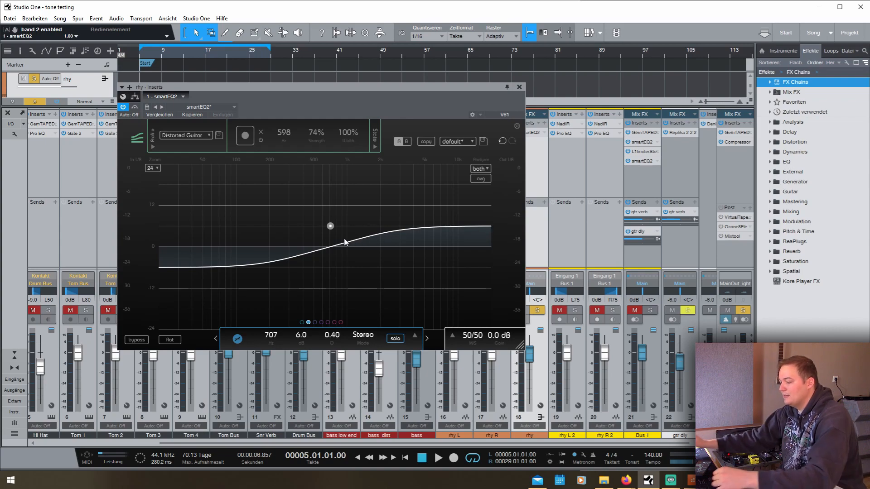
{"action": "key", "text": "space"}
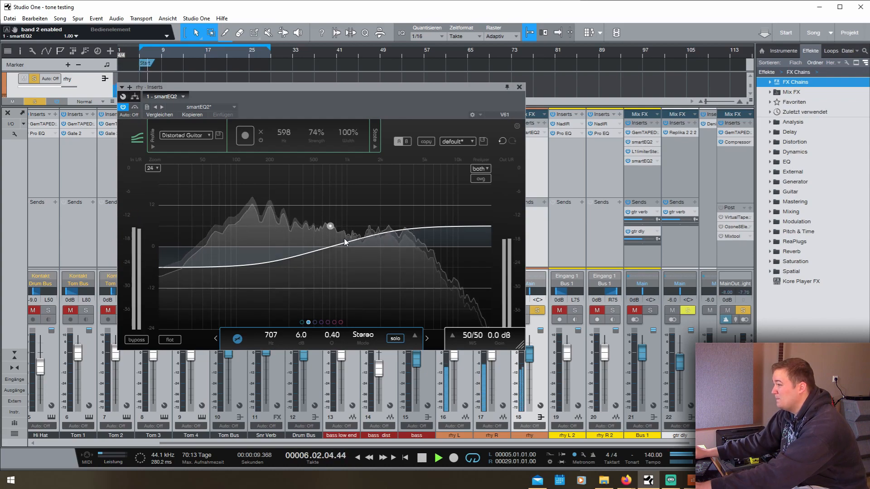
{"action": "key", "text": "space"}
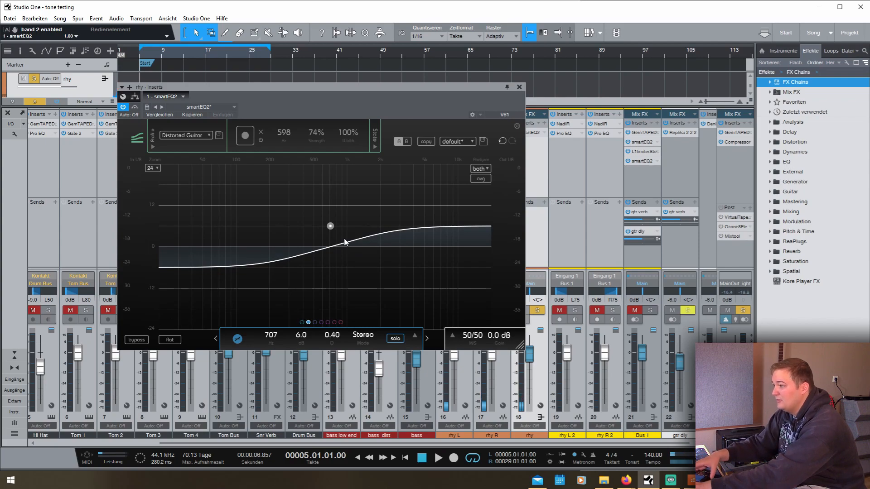
- Enable EQ bands 4 and 5 with band 6 left off, and audition the guitars with these cuts
{"action": "left_click", "coordinate": [328, 322]}
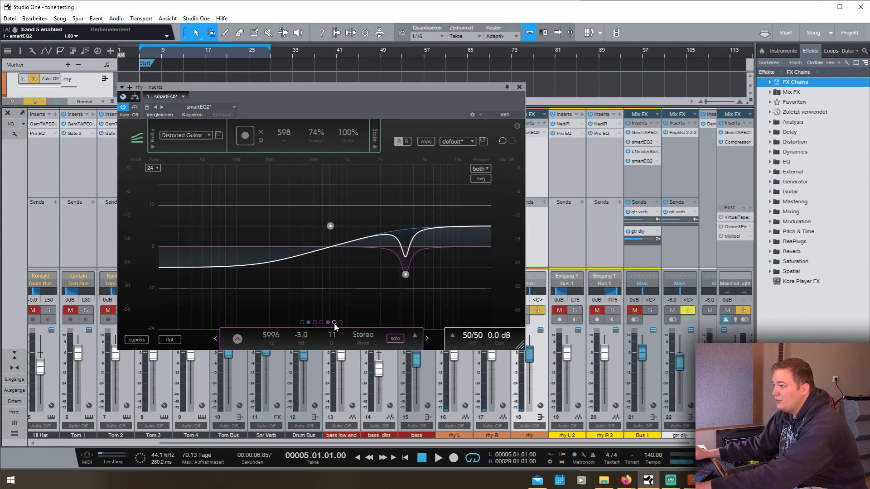
{"action": "left_click", "coordinate": [334, 322]}
{"action": "left_click", "coordinate": [322, 323]}
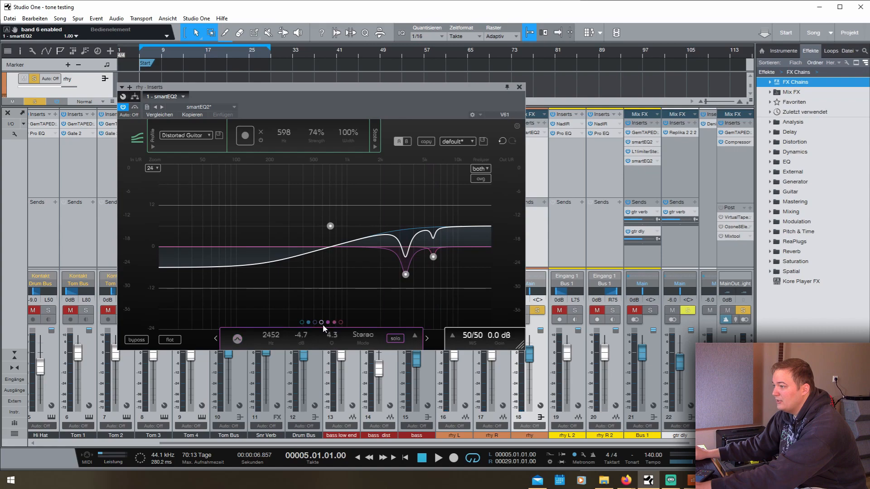
{"action": "left_click", "coordinate": [334, 322]}
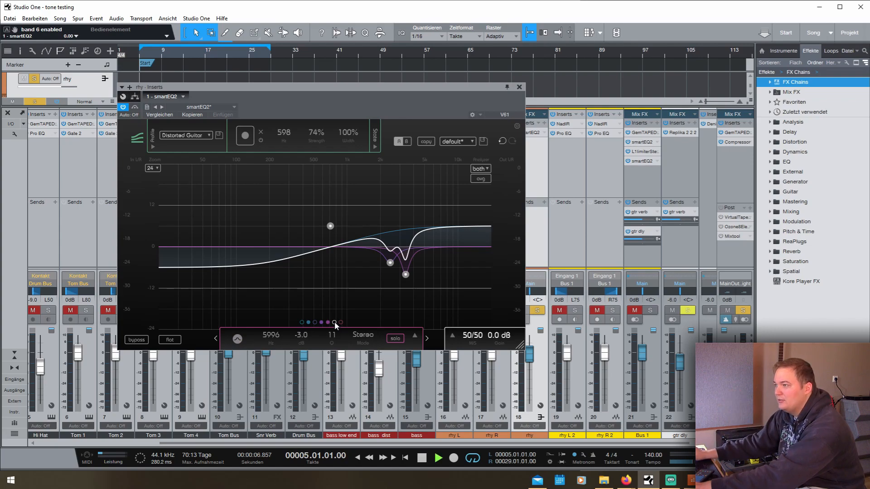
{"action": "key", "text": "space"}
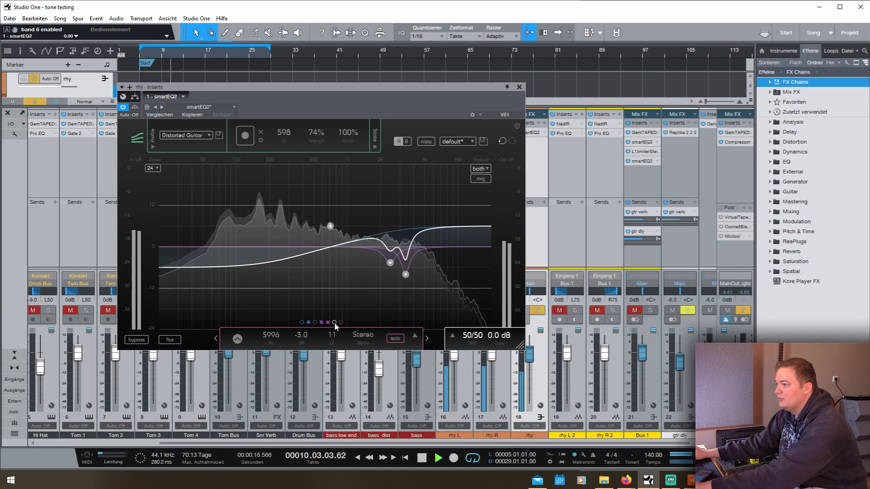
{"action": "key", "text": "space"}
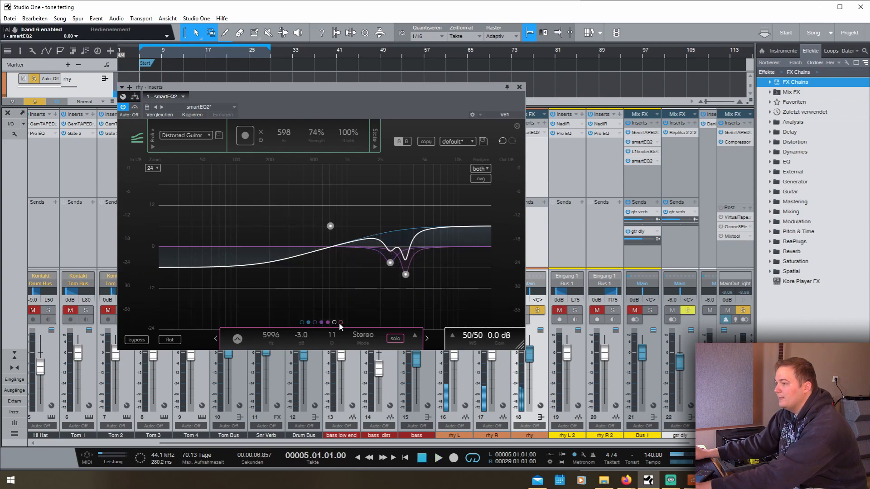
- Enable the remaining EQ bands 7, 1, 3 and 6, and turn the smart band back on
{"action": "left_click", "coordinate": [339, 323]}
{"action": "left_click", "coordinate": [339, 323]}
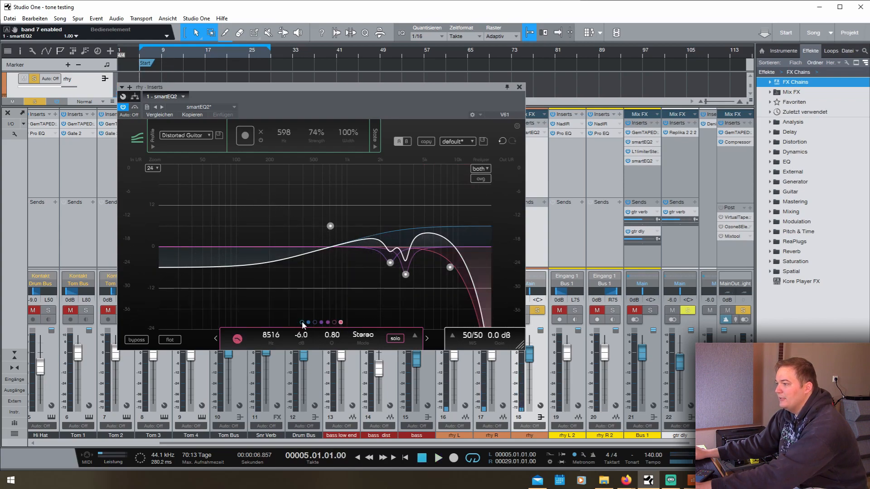
{"action": "left_click", "coordinate": [302, 322]}
{"action": "left_click", "coordinate": [315, 322]}
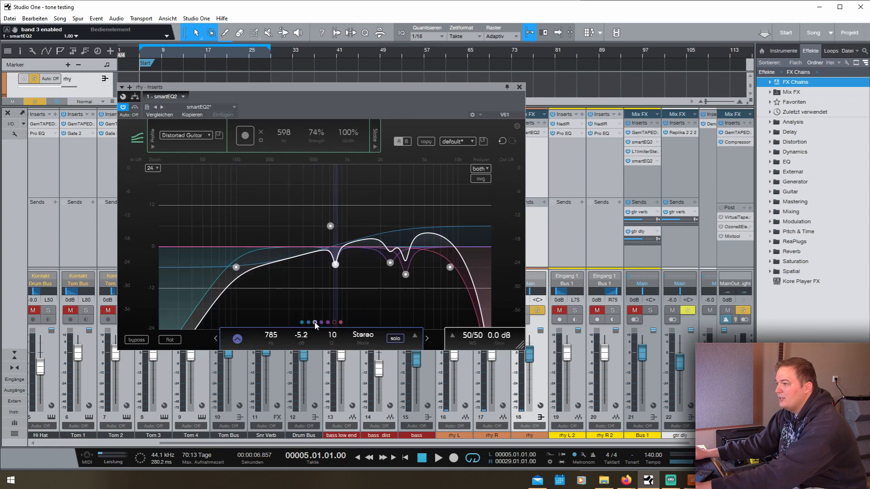
{"action": "left_click", "coordinate": [335, 322]}
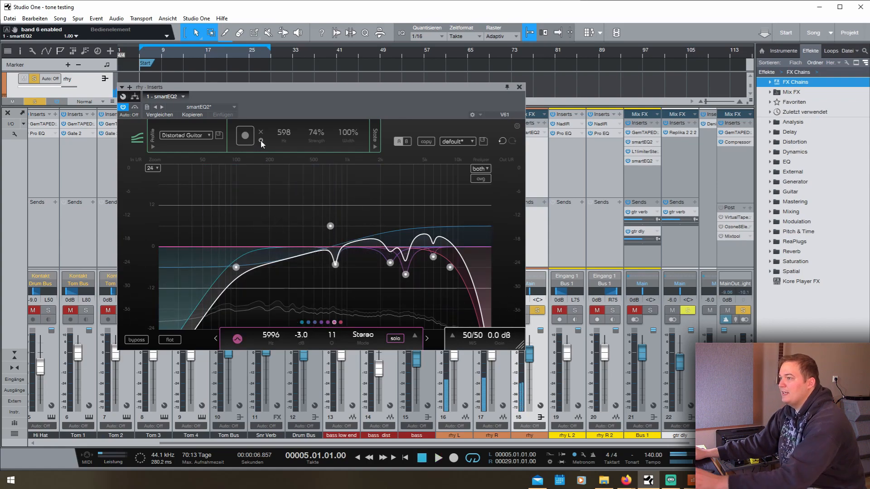
{"action": "left_click", "coordinate": [261, 140]}
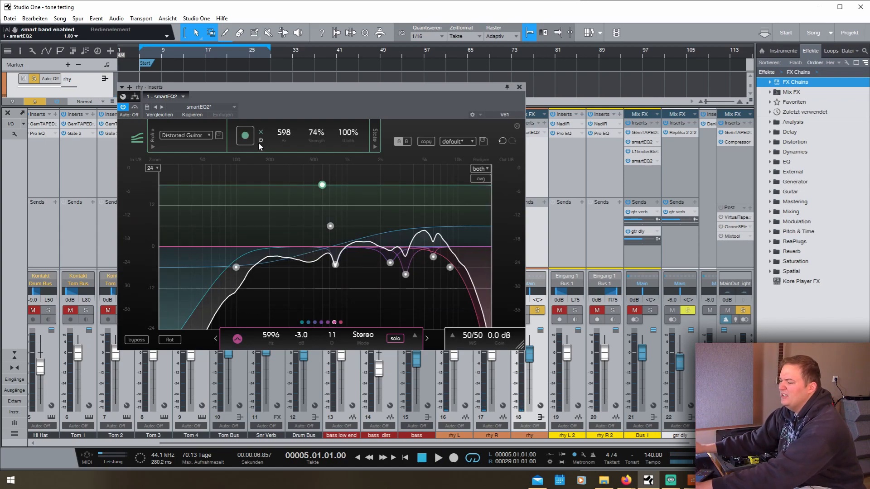
- Compare the guitars with the smart band off and on during playback, leaving it enabled
{"action": "key", "text": "space"}
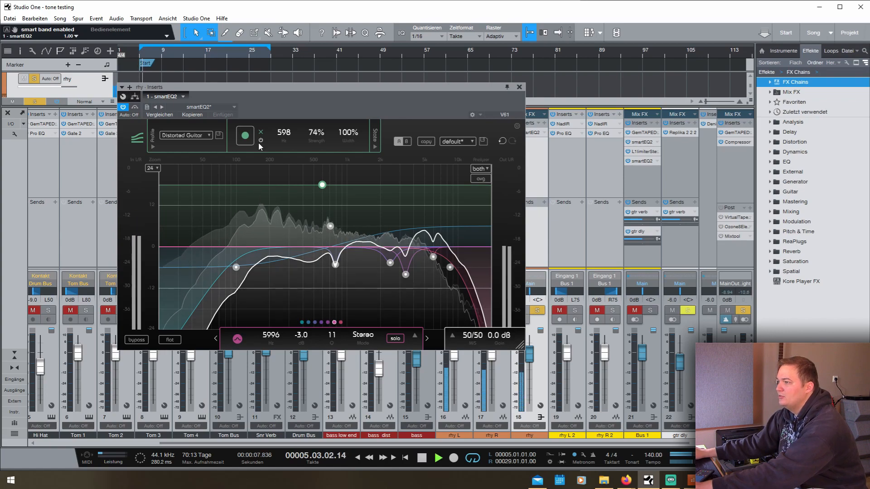
{"action": "left_click", "coordinate": [259, 142]}
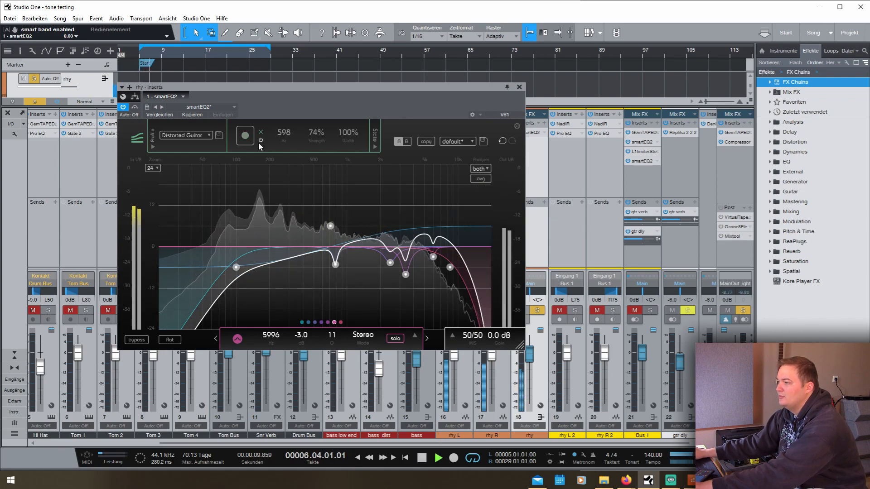
{"action": "left_click", "coordinate": [259, 141]}
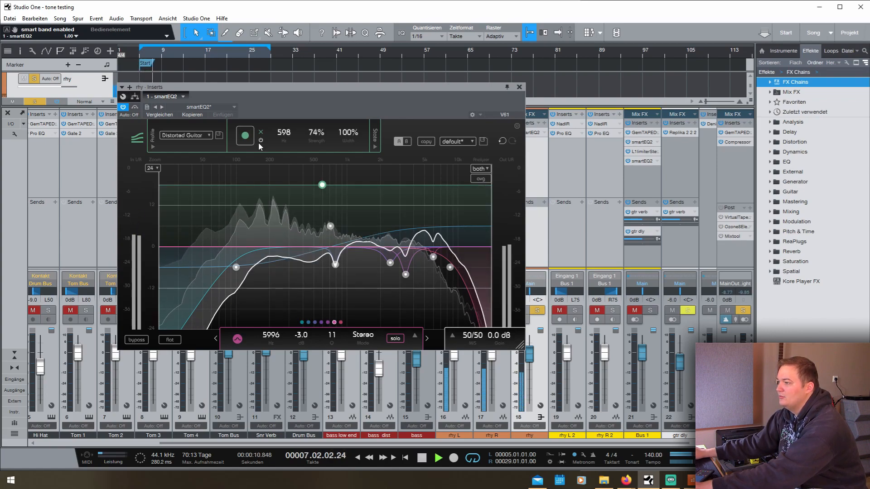
{"action": "key", "text": "space"}
- Unsolo the rhy bus, play the full mix through the loop, and close the EQ and the mixer
{"action": "left_click", "coordinate": [538, 311]}
{"action": "key", "text": "space"}
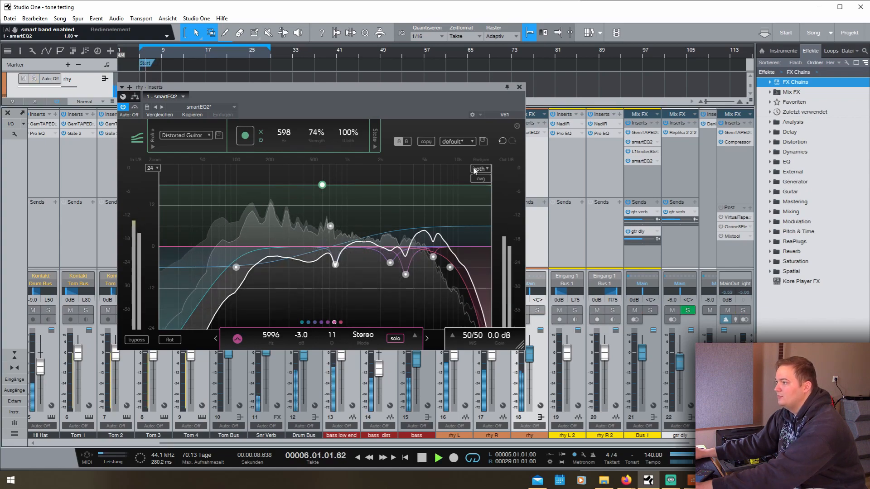
{"action": "left_click", "coordinate": [519, 89]}
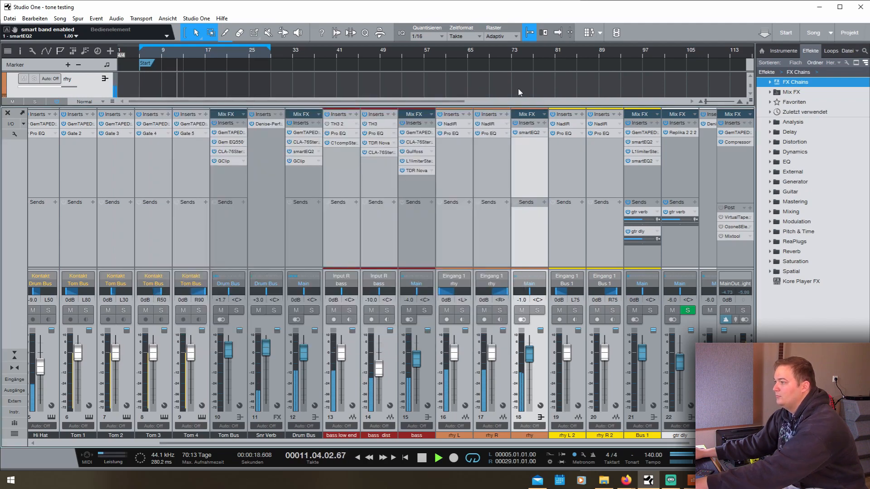
{"action": "key", "text": "F3"}
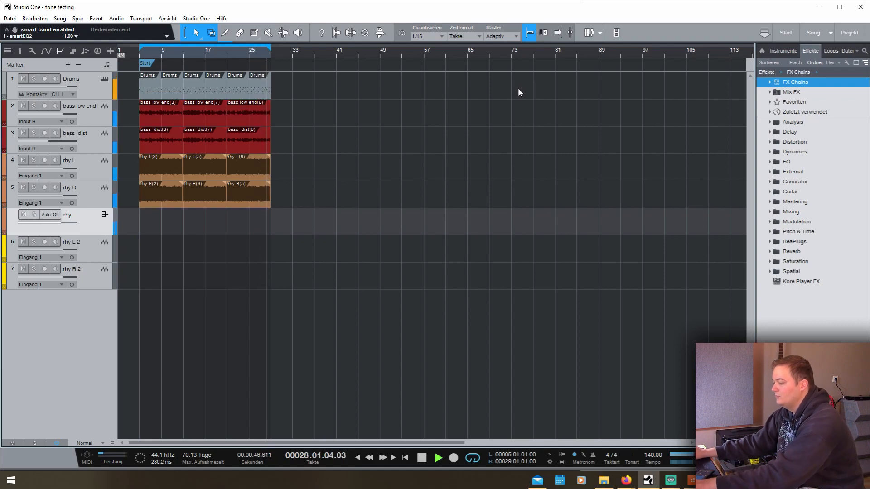
{"action": "key", "text": "space"}
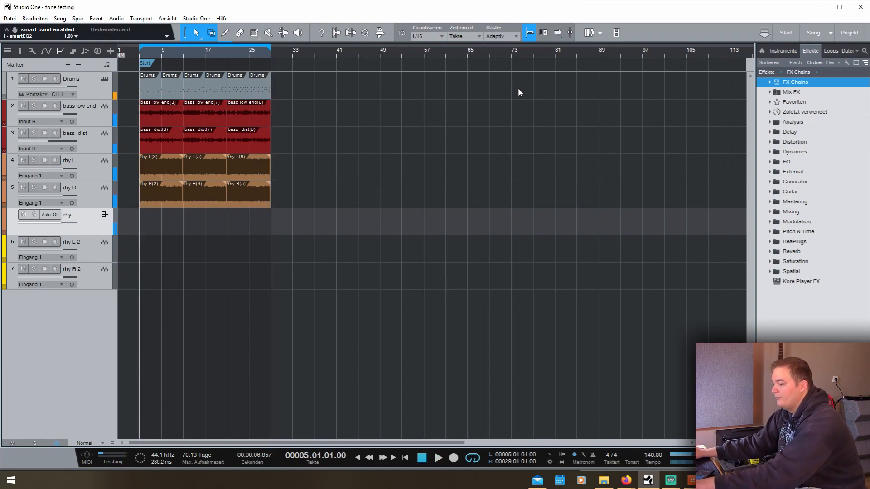
{"action": "key", "text": "F3"}
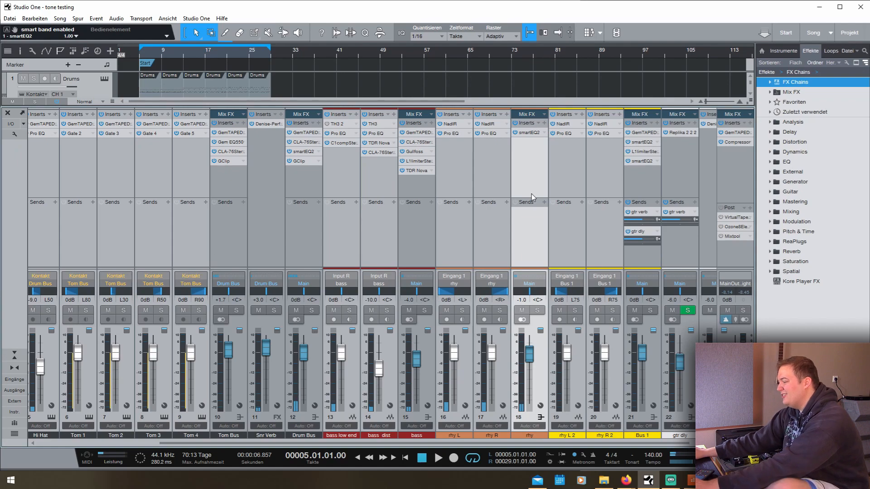
{"action": "key", "text": "F3"}
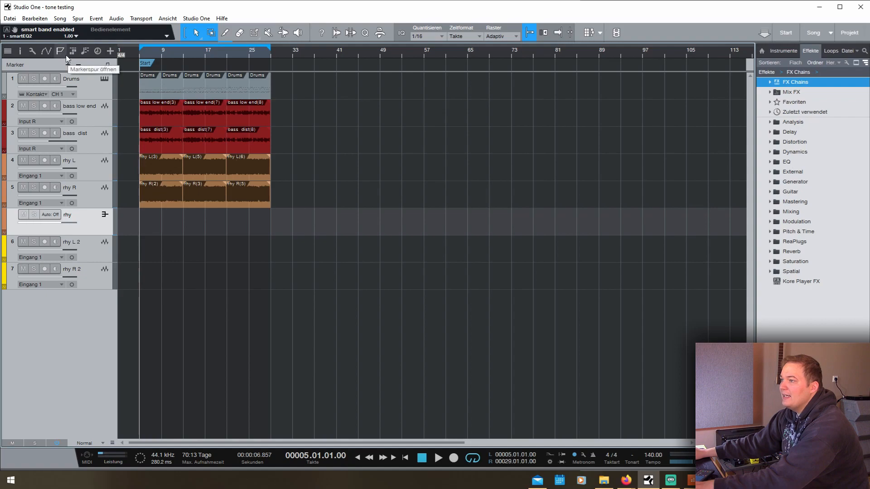
- Move the Start marker ahead of the first clips and name the marker at bar 5 "basic amp EQ"
{"action": "left_click_drag", "start_coordinate": [142, 63], "coordinate": [128, 68]}
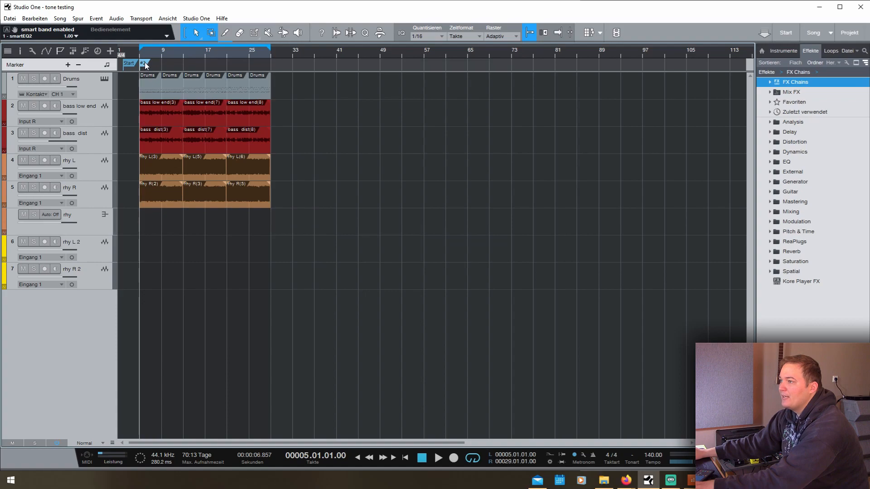
{"action": "right_click", "coordinate": [146, 64]}
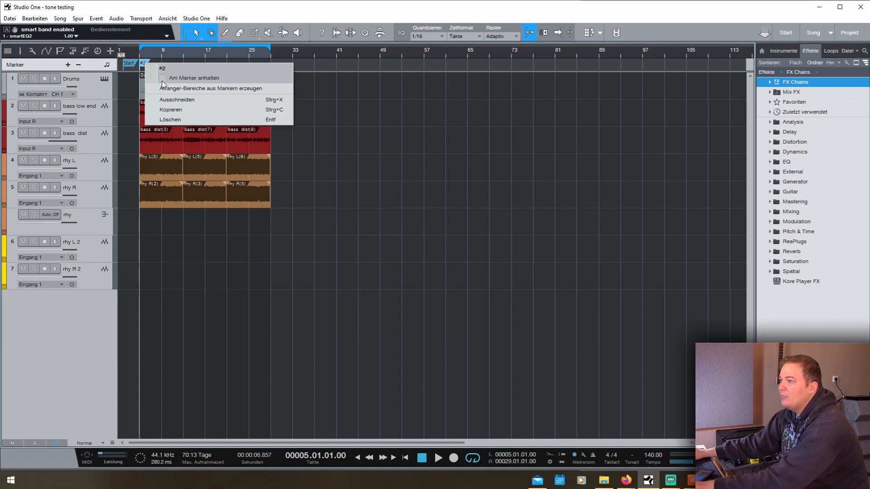
{"action": "left_click", "coordinate": [181, 69]}
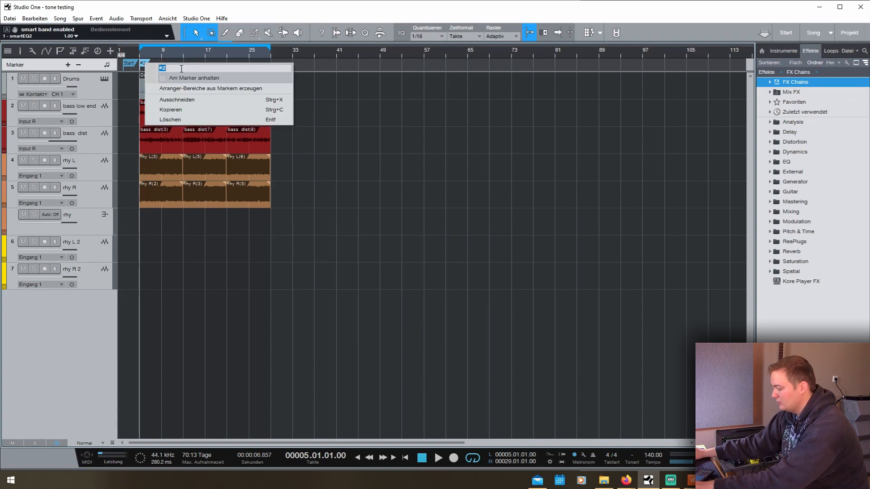
{"action": "type", "text": "basic amp EQ"}
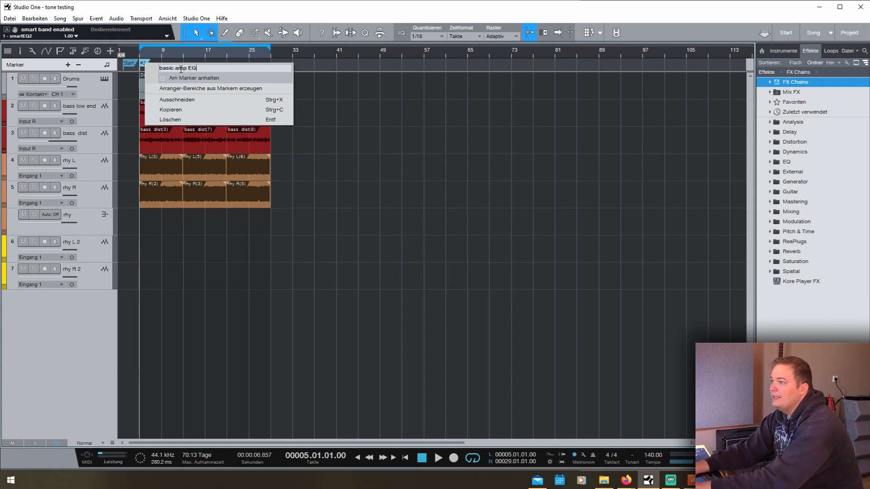
{"action": "key", "text": "Return"}
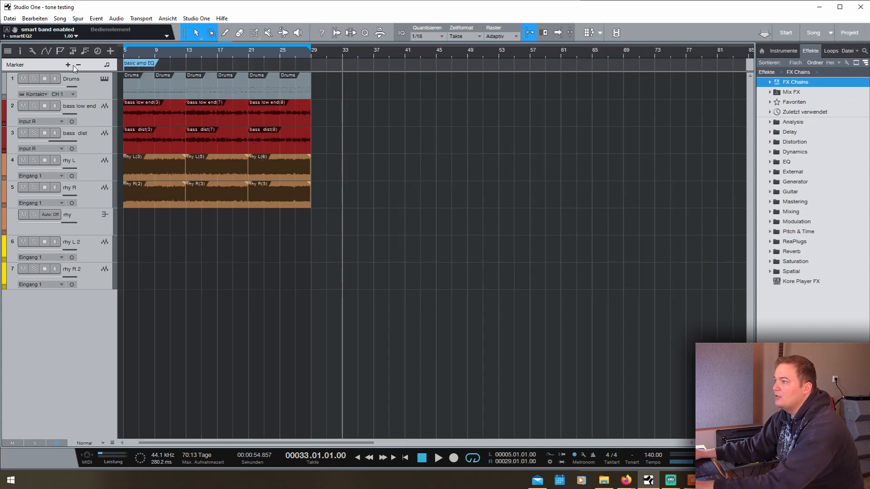
- Add a marker at bar 33 and name it "less low end"
{"action": "left_click", "coordinate": [68, 65]}
{"action": "double_click", "coordinate": [348, 63]}
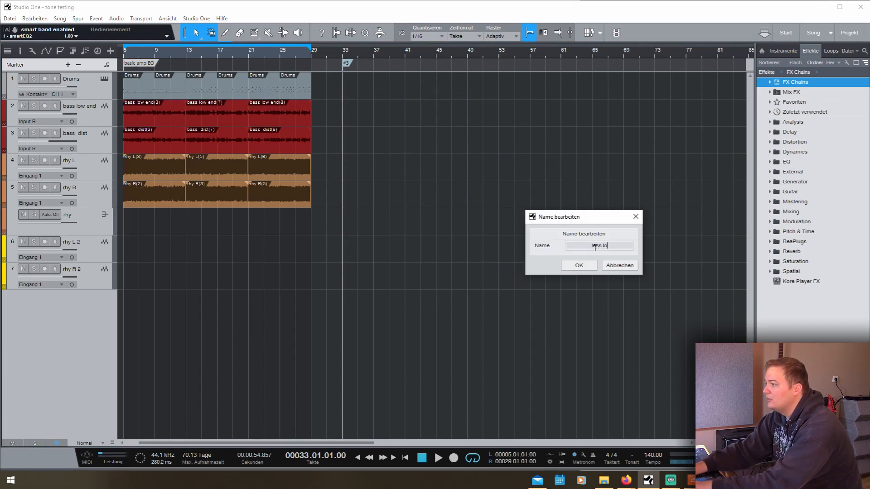
{"action": "type", "text": "less low end"}
{"action": "key", "text": "Return"}
- Duplicate the drum and bass clips to bar 33 and loop bars 33 to 41, with the rhy L track selected
{"action": "left_click_drag", "start_coordinate": [326, 97], "coordinate": [129, 140]}
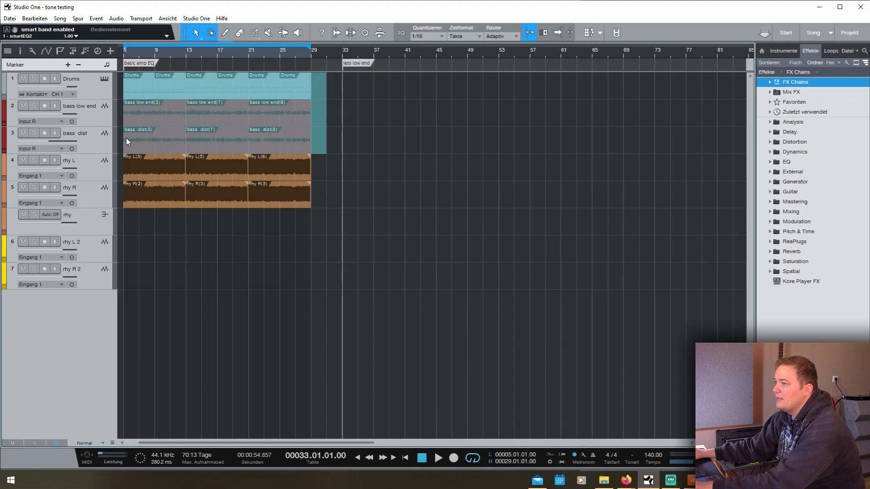
{"action": "key", "text": "d"}
{"action": "left_click_drag", "start_coordinate": [321, 96], "coordinate": [348, 57]}
{"action": "key", "text": "p"}
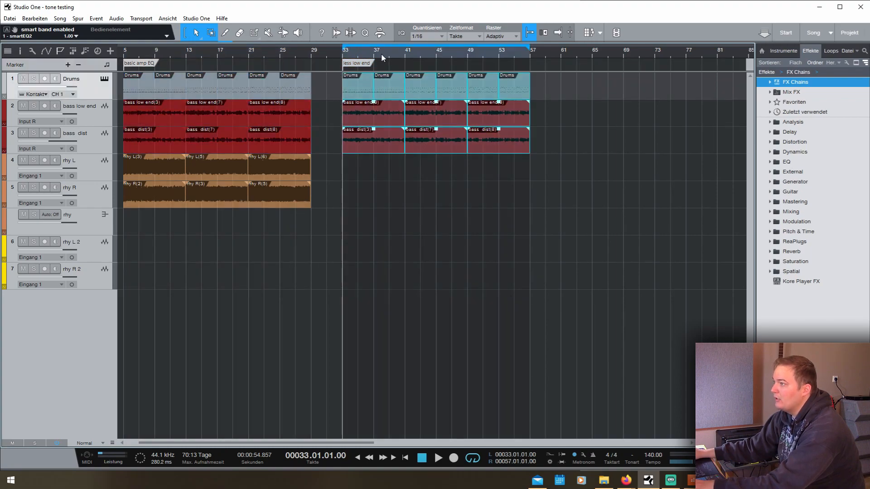
{"action": "left_click", "coordinate": [405, 55], "text": "alt"}
{"action": "left_click", "coordinate": [105, 173]}
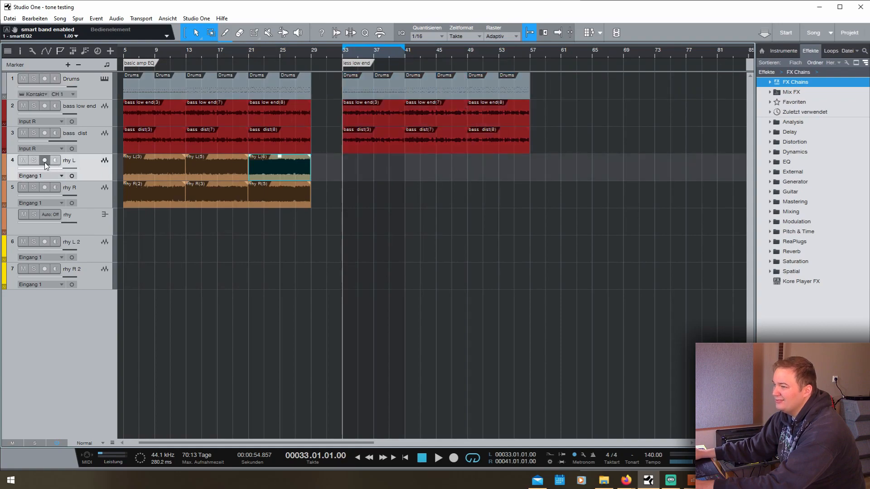
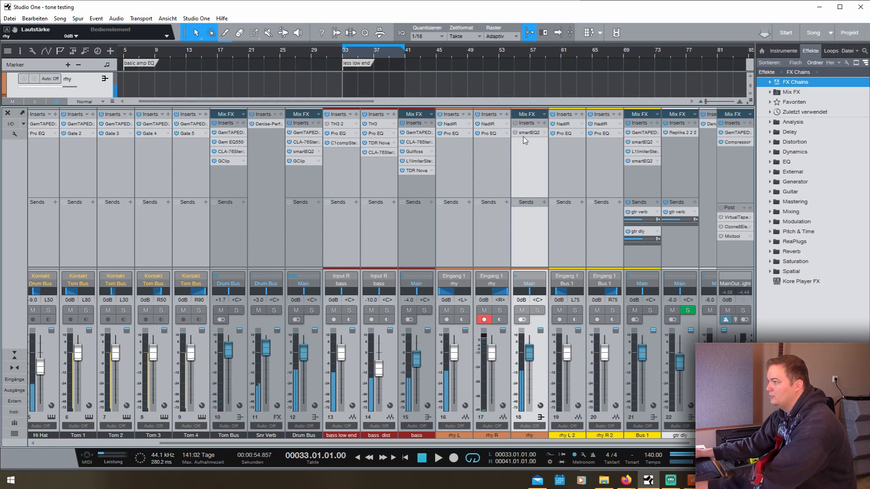
- Enable smartEQ2 on the rhy bus and add cuts with band 3 near 600 Hz and band 6 at 3409 Hz, -1.8 dB, Q 2.5
{"action": "left_click", "coordinate": [527, 133]}
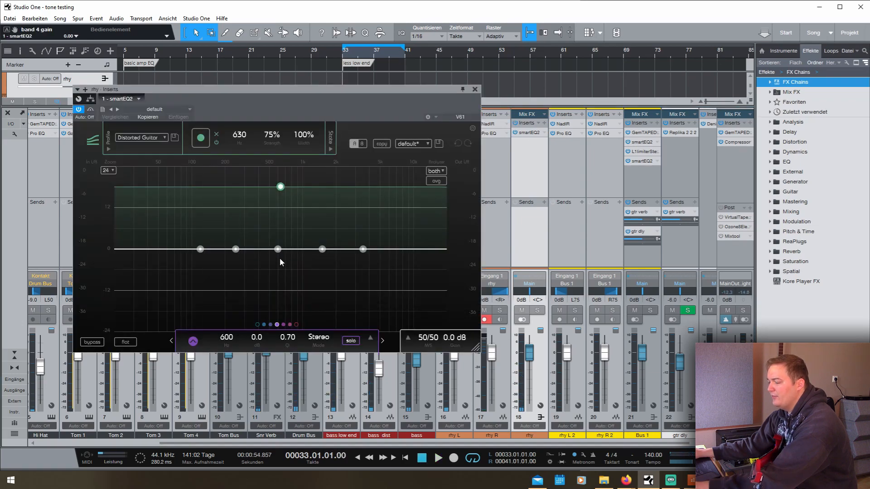
{"action": "left_click_drag", "start_coordinate": [235, 253], "coordinate": [278, 260]}
{"action": "left_click_drag", "start_coordinate": [277, 251], "coordinate": [361, 257]}
{"action": "scroll", "coordinate": [345, 248], "scroll_direction": "up", "scroll_amount": 5}
{"action": "scroll", "coordinate": [361, 248], "scroll_direction": "up", "scroll_amount": 5}
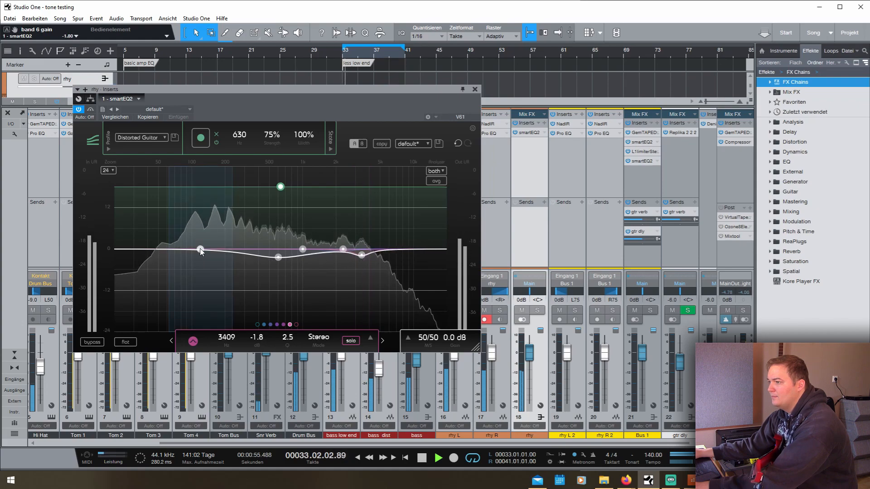
- Set band 2 to 181 Hz, -2.0 dB, Q 0.49, and adjust band 3 to about 603 Hz, -3.3 dB, Q 1.1 during playback
{"action": "left_click_drag", "start_coordinate": [202, 249], "coordinate": [231, 252]}
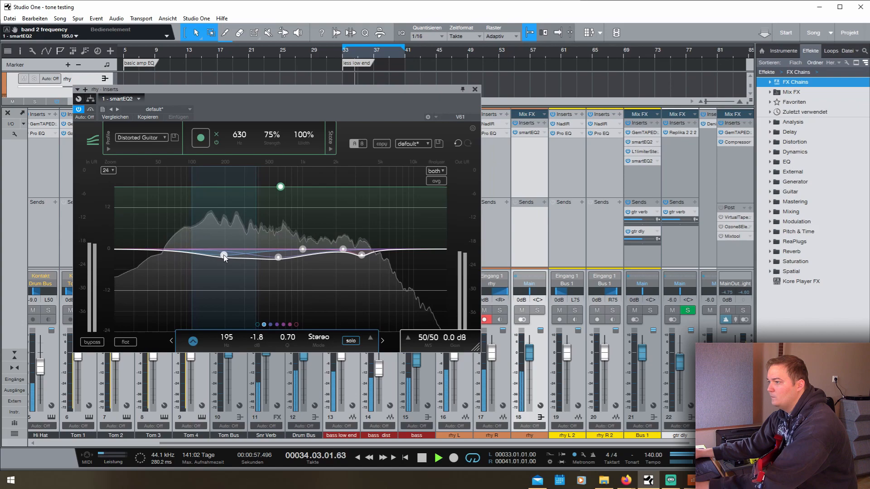
{"action": "scroll", "coordinate": [224, 256], "scroll_direction": "down", "scroll_amount": 3}
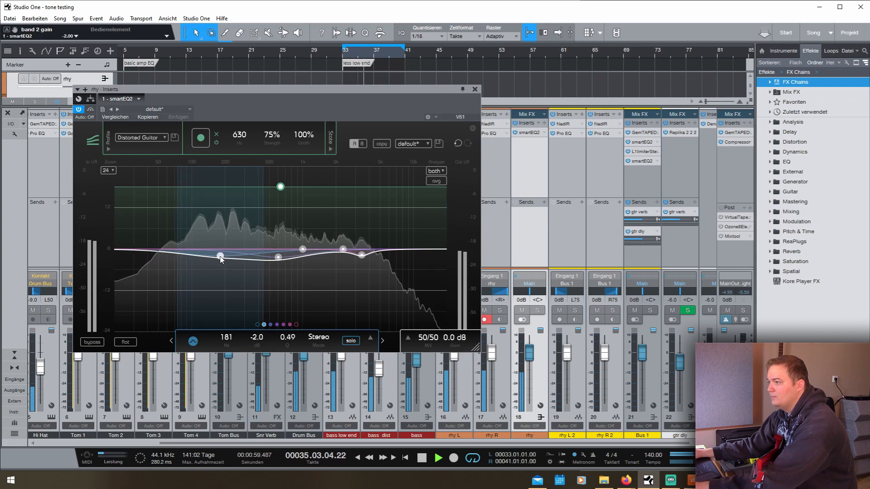
{"action": "scroll", "coordinate": [278, 262], "scroll_direction": "up", "scroll_amount": 3}
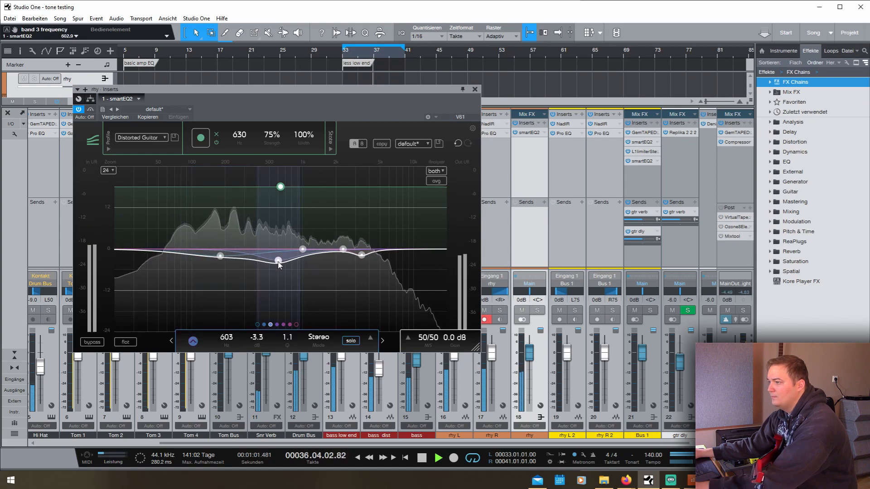
- Enable the band 1 low cut at 101 Hz and the band 7 high cut at 10825 Hz with Q 0.80
{"action": "left_click", "coordinate": [258, 325]}
{"action": "left_click_drag", "start_coordinate": [224, 343], "coordinate": [234, 307]}
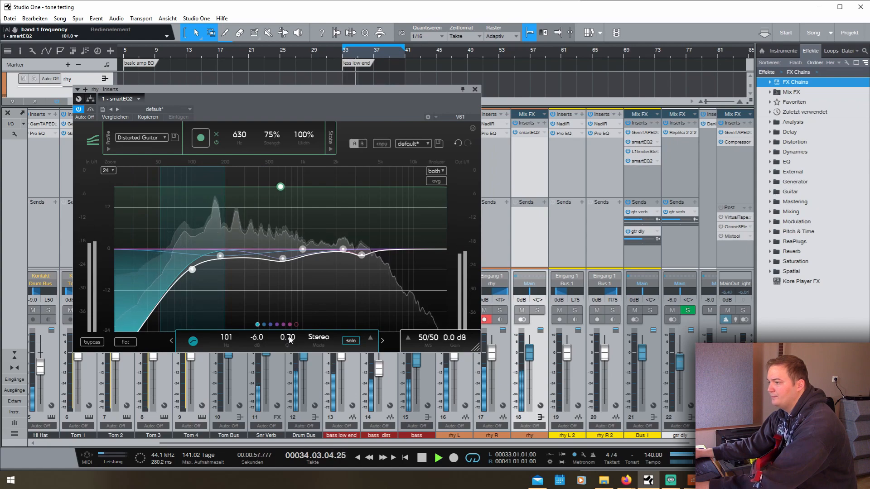
{"action": "left_click", "coordinate": [296, 325]}
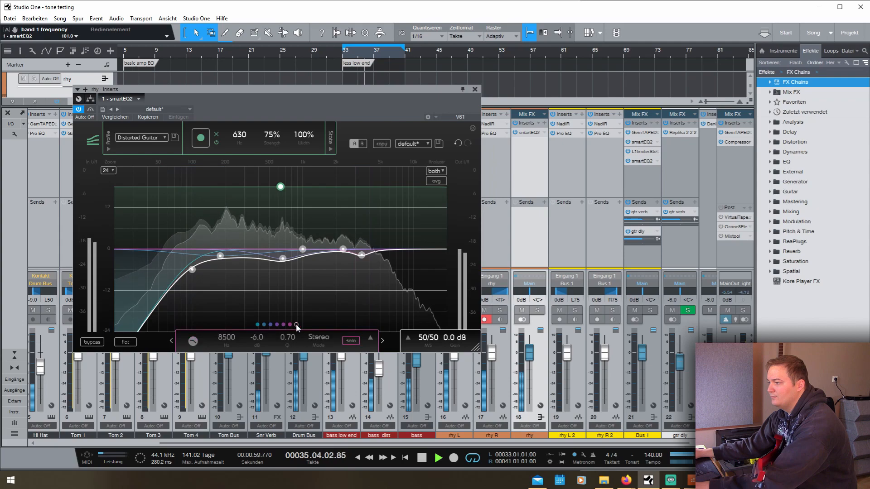
{"action": "left_click", "coordinate": [296, 325]}
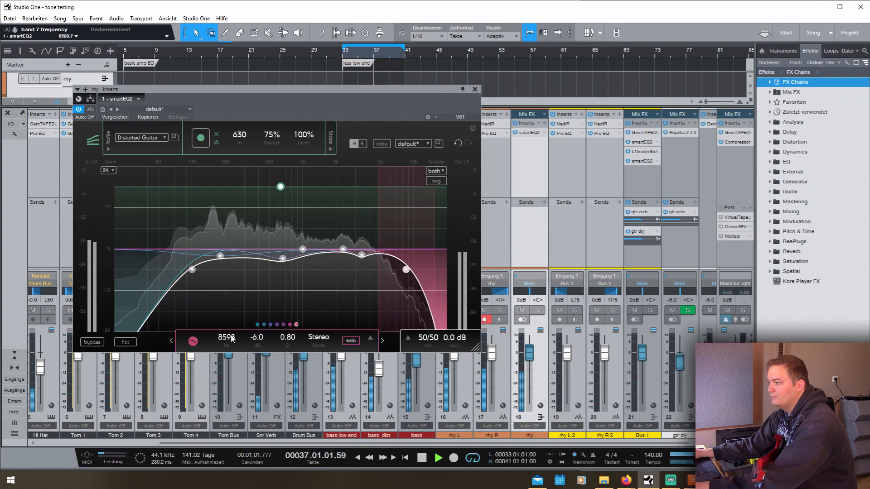
- Audition the equalized rhy bus soloed and in the full mix, and close the EQ and the mixer
{"action": "key", "text": "s"}
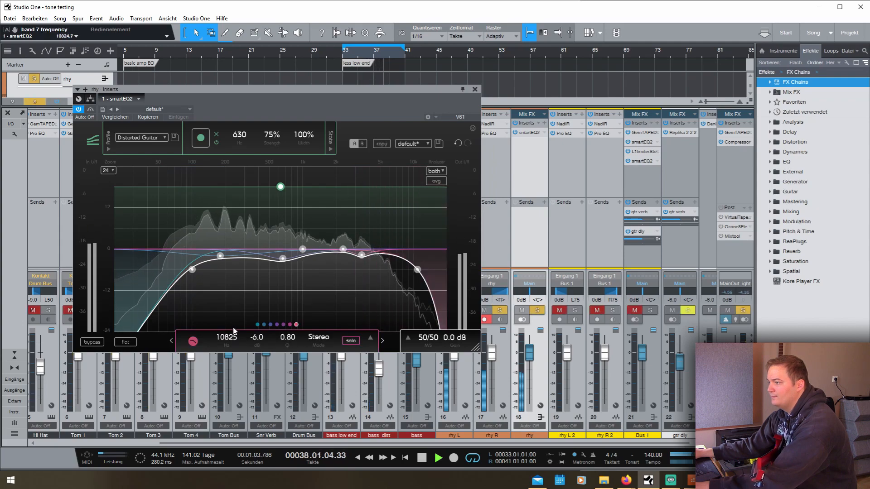
{"action": "left_click_drag", "start_coordinate": [356, 109], "coordinate": [330, 141]}
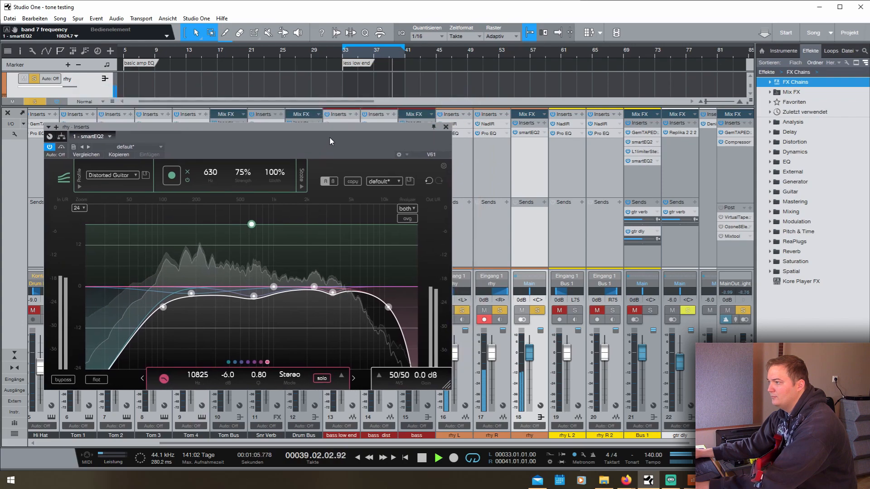
{"action": "key", "text": "space"}
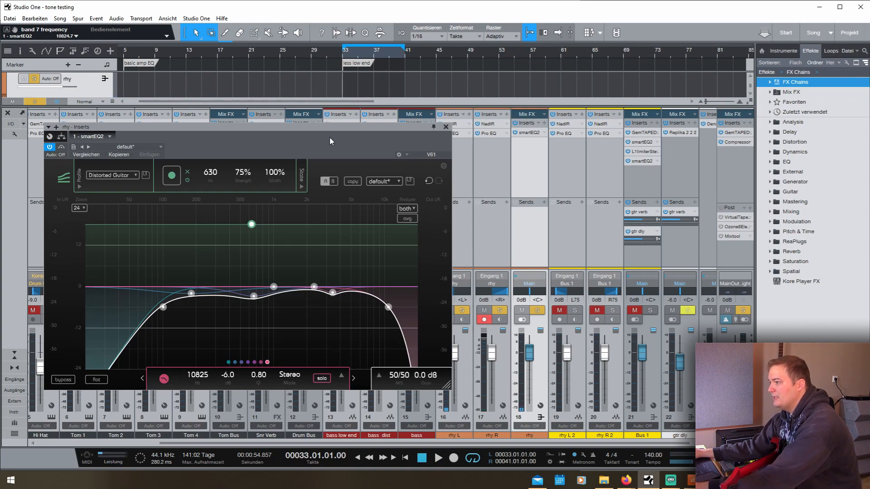
{"action": "key", "text": "space"}
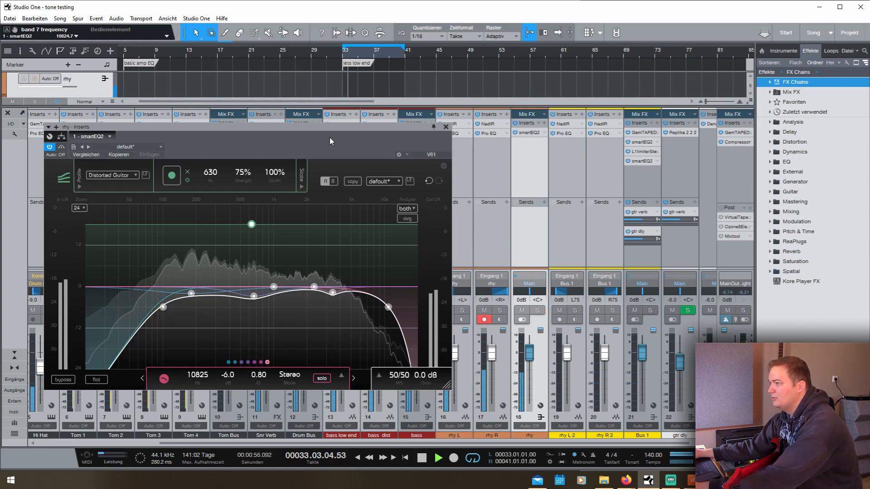
{"action": "key", "text": "space"}
{"action": "left_click", "coordinate": [446, 128]}
{"action": "key", "text": "F3"}
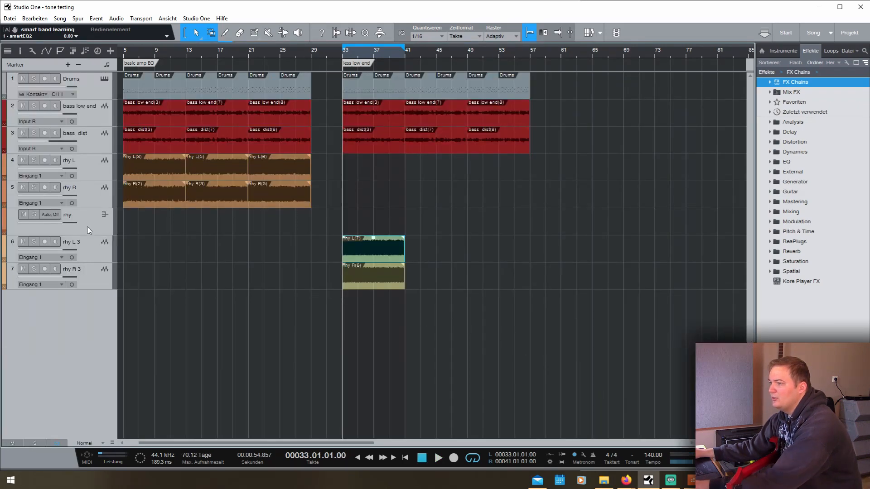
- Play the full mix from the "basic amp EQ" marker and show the mixer
{"action": "left_click", "coordinate": [101, 247]}
{"action": "left_click", "coordinate": [148, 64]}
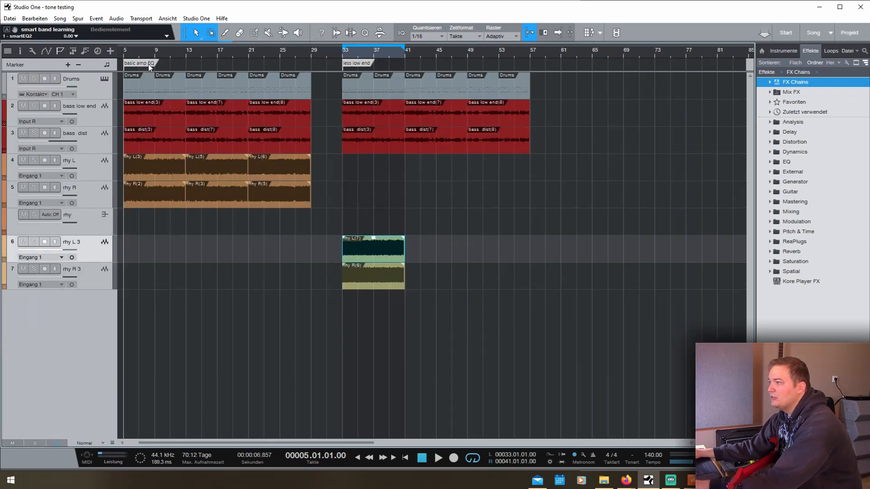
{"action": "key", "text": "space"}
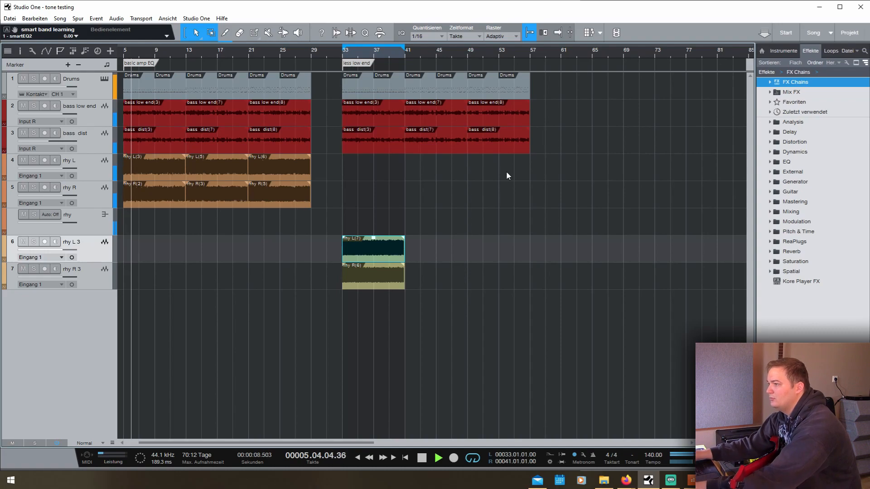
{"action": "key", "text": "F3"}
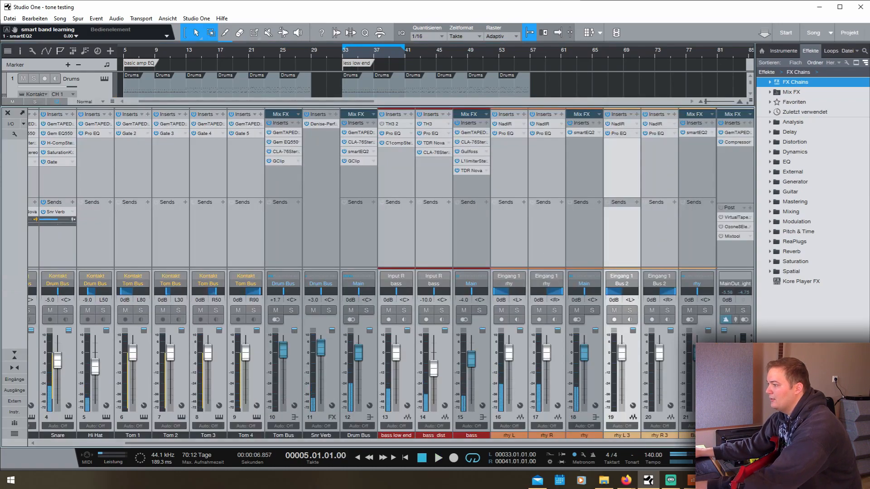
- Solo the rhythm guitars to audition the "less low end" section from bar 33, and unsolo them for the full mix
{"action": "left_click", "coordinate": [596, 311]}
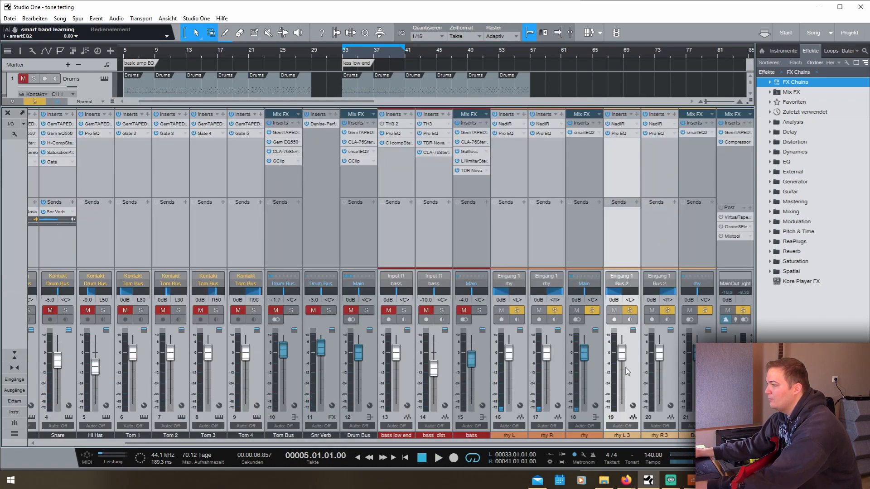
{"action": "left_click", "coordinate": [597, 369]}
{"action": "key", "text": "space"}
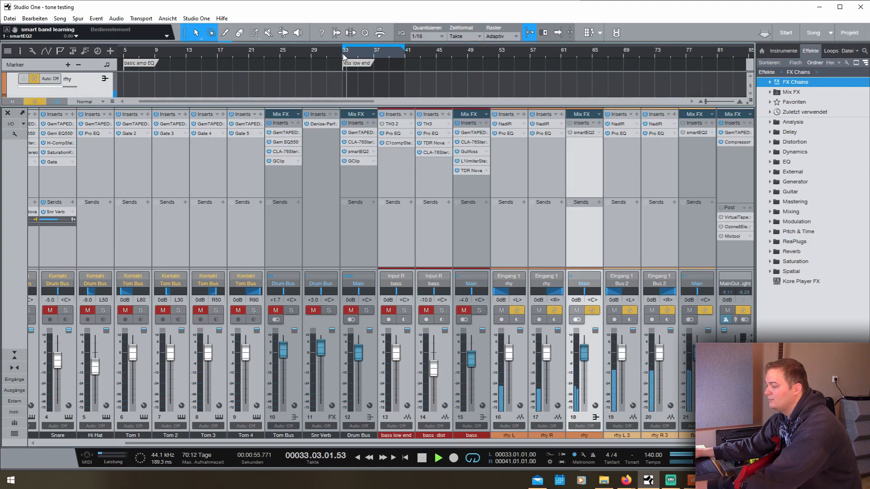
{"action": "left_click", "coordinate": [591, 311]}
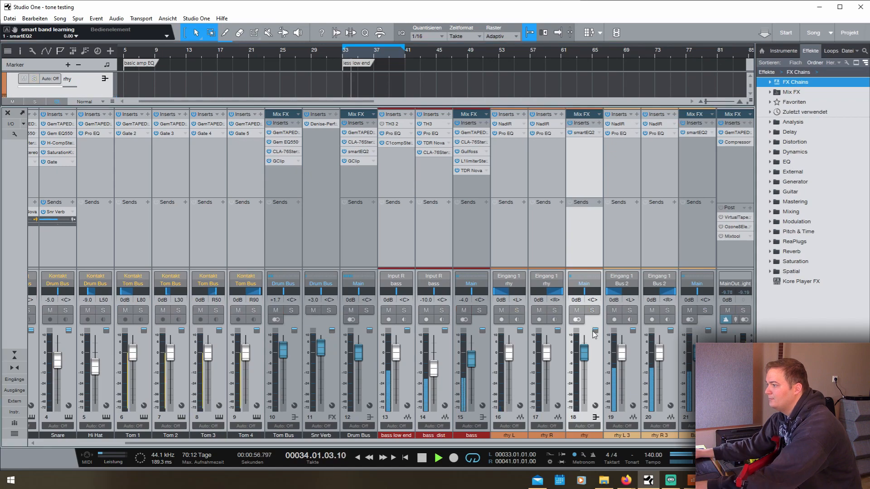
- Open smartEQ2 on Bus 2 and set band 3 to 669 Hz, -4.9 dB, Q 2.5 while the loop plays, and stop playback
{"action": "left_click", "coordinate": [698, 133]}
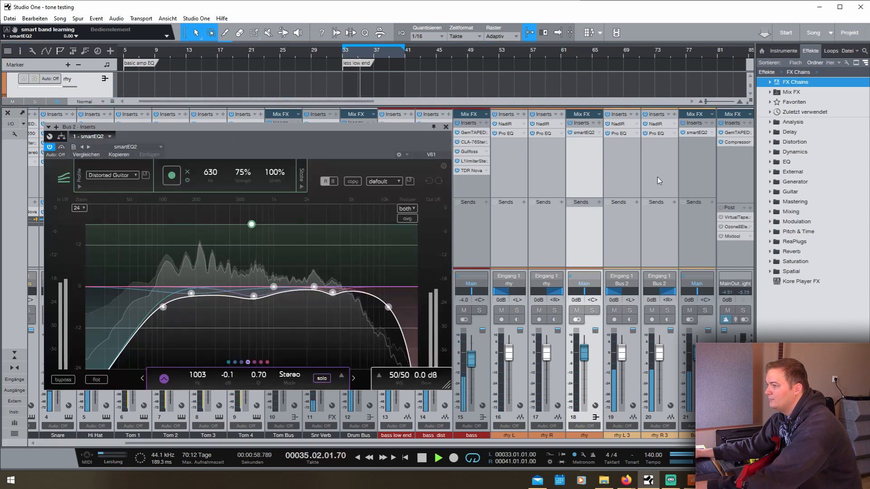
{"action": "key", "text": "F3"}
{"action": "left_click_drag", "start_coordinate": [366, 136], "coordinate": [371, 137]}
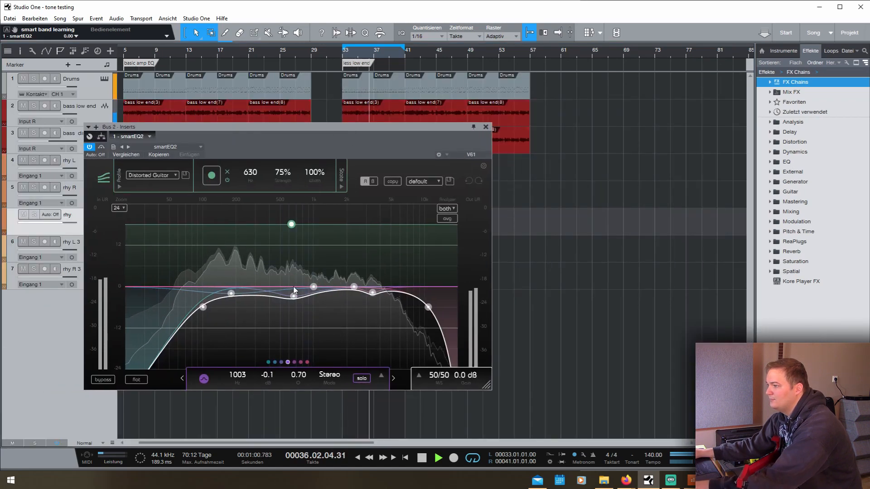
{"action": "mouse_move", "coordinate": [292, 294]}
{"action": "left_mouse_down"}
{"action": "mouse_move", "coordinate": [295, 276]}
{"action": "mouse_move", "coordinate": [294, 304]}
{"action": "left_mouse_up"}
{"action": "scroll", "coordinate": [295, 277], "scroll_direction": "up", "scroll_amount": 5}
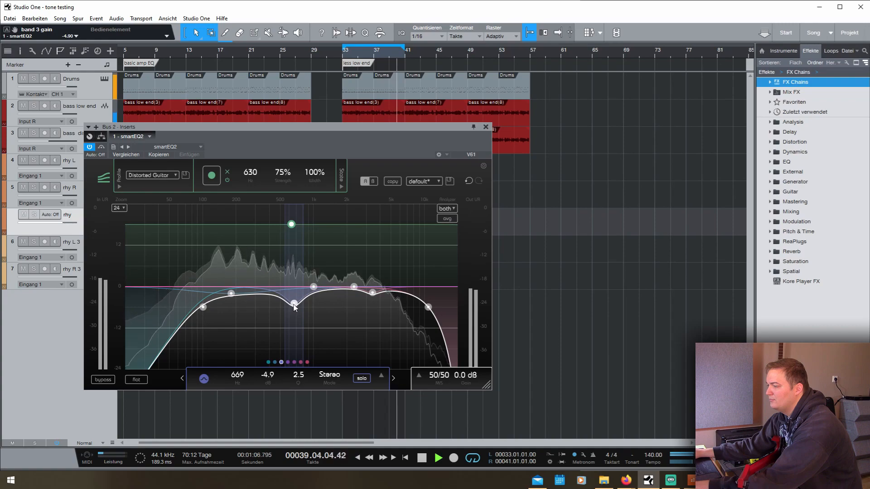
{"action": "key", "text": "space"}
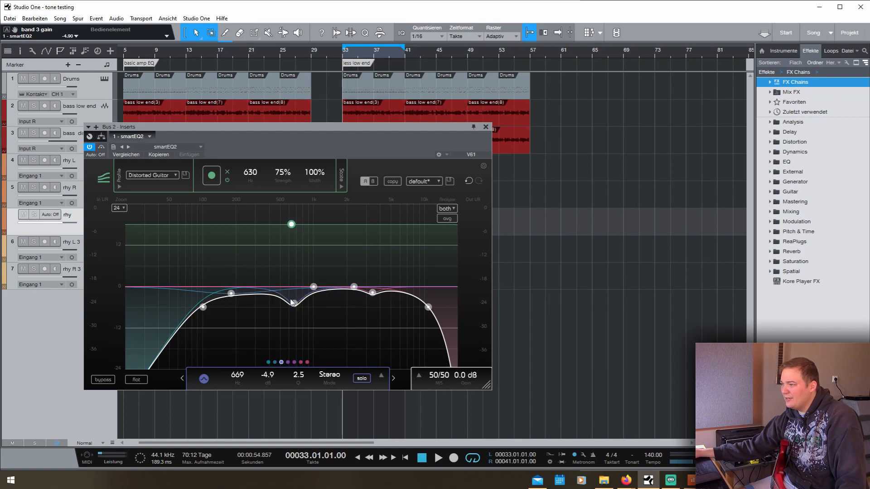
- Set smartEQ2 band 6 to 3409 Hz, -4.5 dB, Q 3.7 and band 3 to 651 Hz, -6.6 dB, Q 3.1 during playback
{"action": "left_click_drag", "start_coordinate": [372, 293], "coordinate": [373, 305]}
{"action": "scroll", "coordinate": [371, 303], "scroll_direction": "up", "scroll_amount": 4}
{"action": "key", "text": "space"}
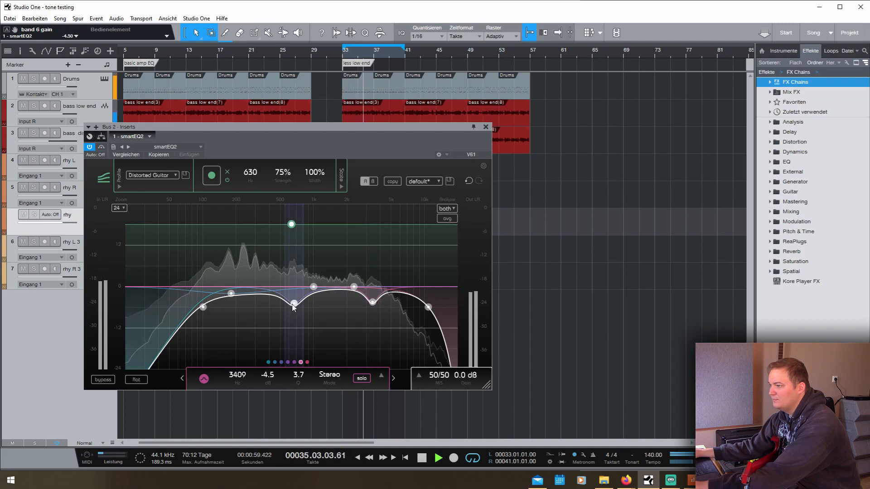
{"action": "mouse_move", "coordinate": [293, 307]}
{"action": "left_mouse_down"}
{"action": "mouse_move", "coordinate": [295, 319]}
{"action": "mouse_move", "coordinate": [297, 290]}
{"action": "mouse_move", "coordinate": [295, 312]}
{"action": "left_mouse_up"}
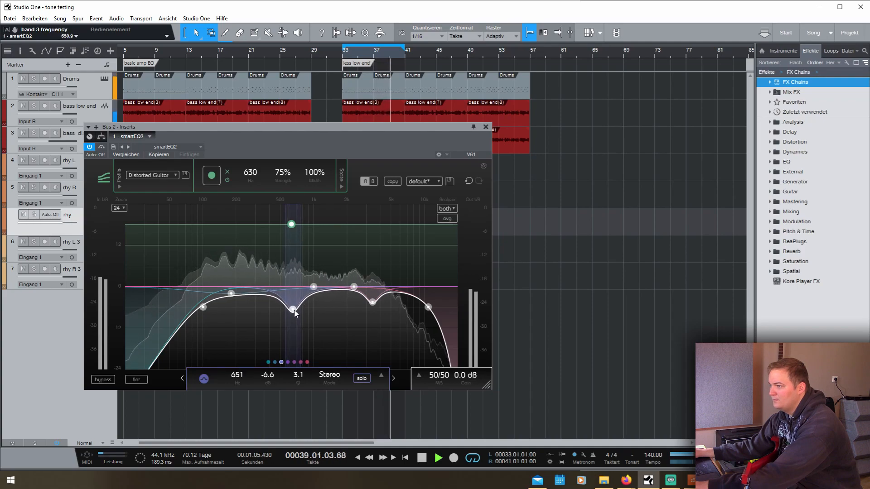
- Close the EQ, lower the rhy bus volume to -1.3 dB in the mixer, and return playback to the "less low end" marker
{"action": "left_click", "coordinate": [486, 127]}
{"action": "key", "text": "F3"}
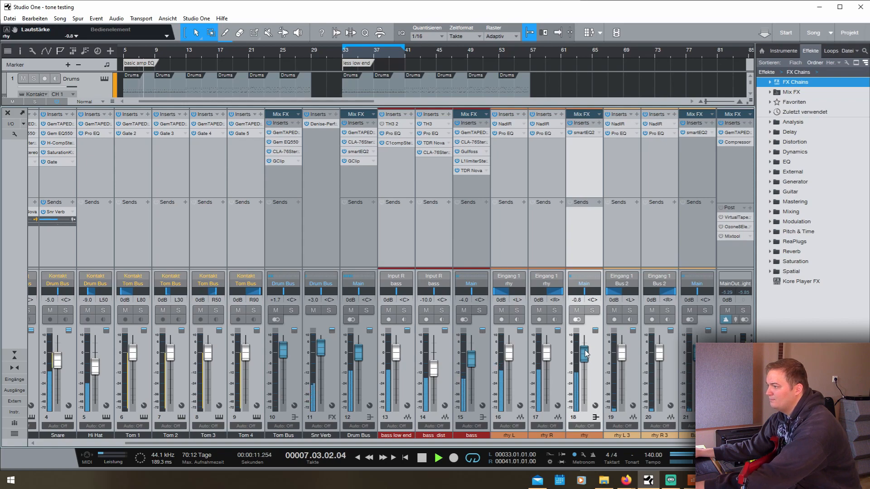
{"action": "key", "text": "F3"}
{"action": "key", "text": "shift+n"}
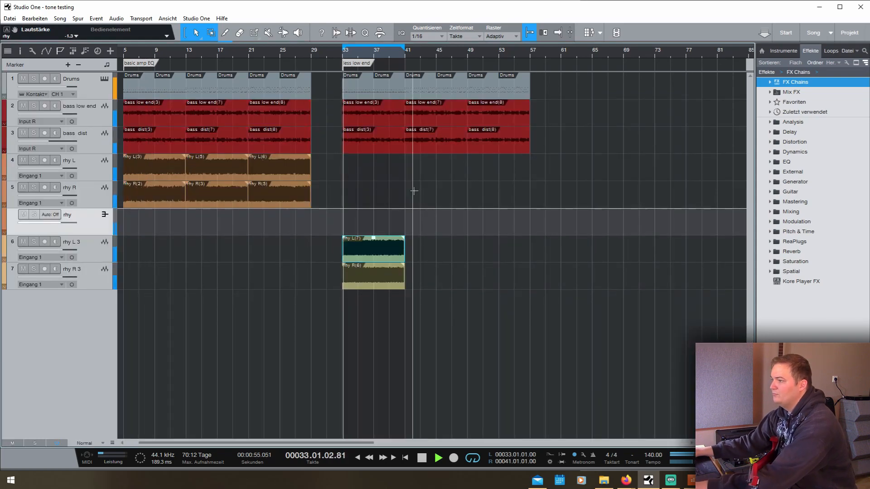
- Stop playback, set the loop range from bar 41 to bar 49, and play the new section
{"action": "left_click", "coordinate": [105, 253]}
{"action": "key", "text": "space"}
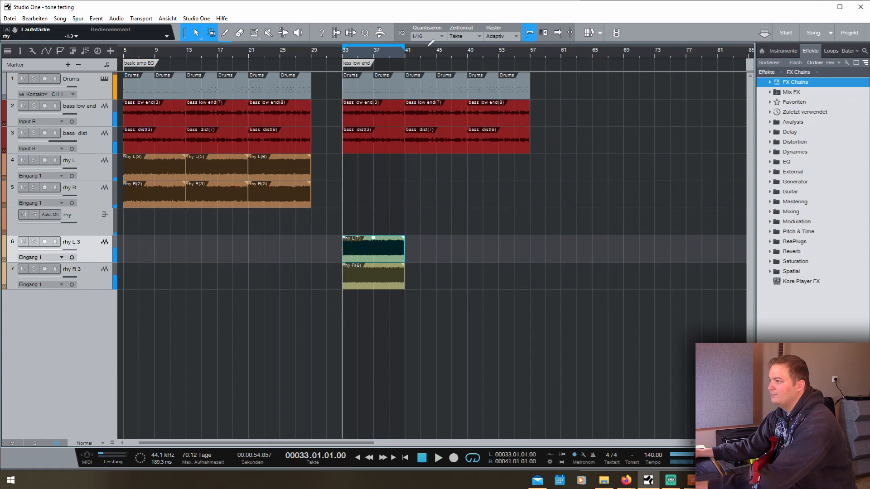
{"action": "left_click_drag", "start_coordinate": [473, 54], "coordinate": [406, 51]}
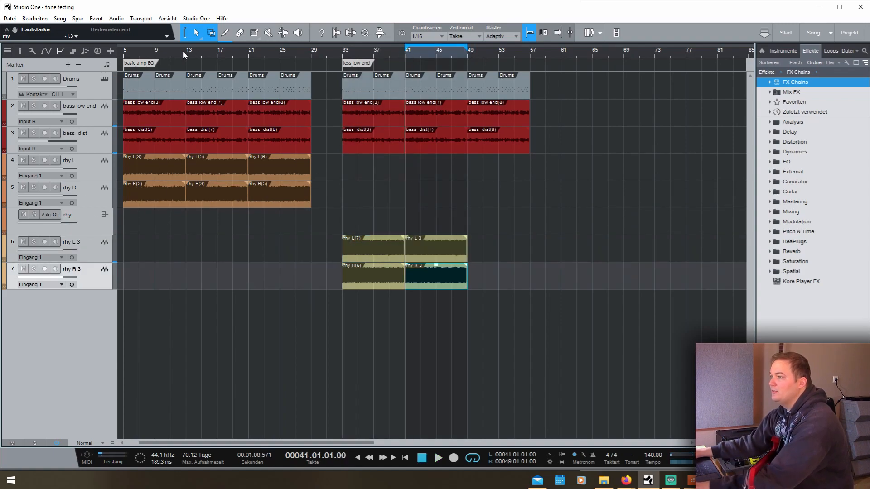
{"action": "key", "text": "space"}
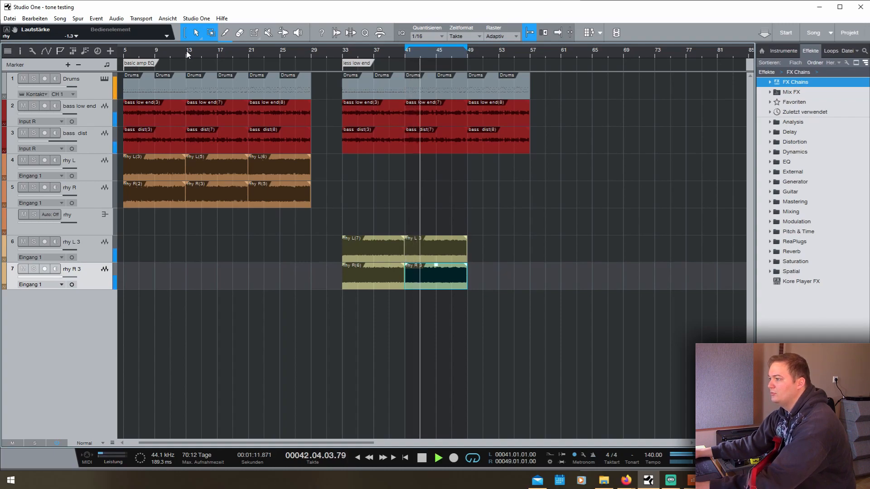
- Compare the full mix from bar 13 with the loop start at bar 41, with the mixer shown
{"action": "left_click", "coordinate": [187, 54]}
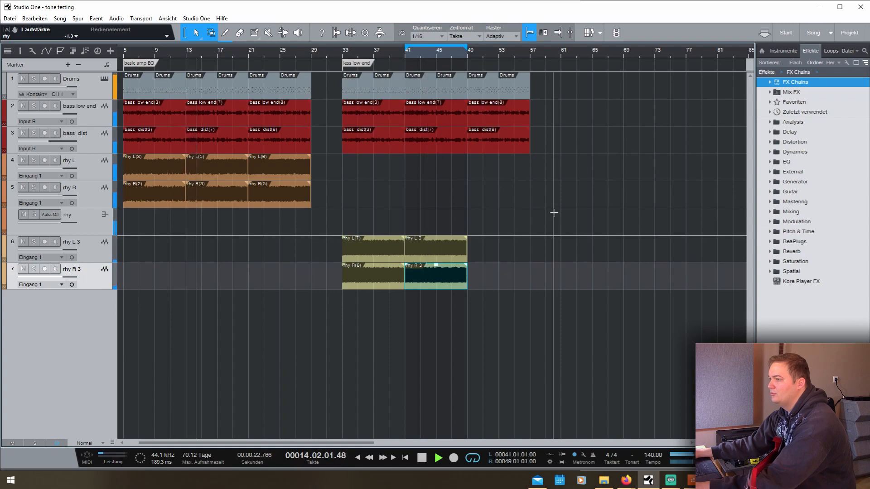
{"action": "key", "text": "F3"}
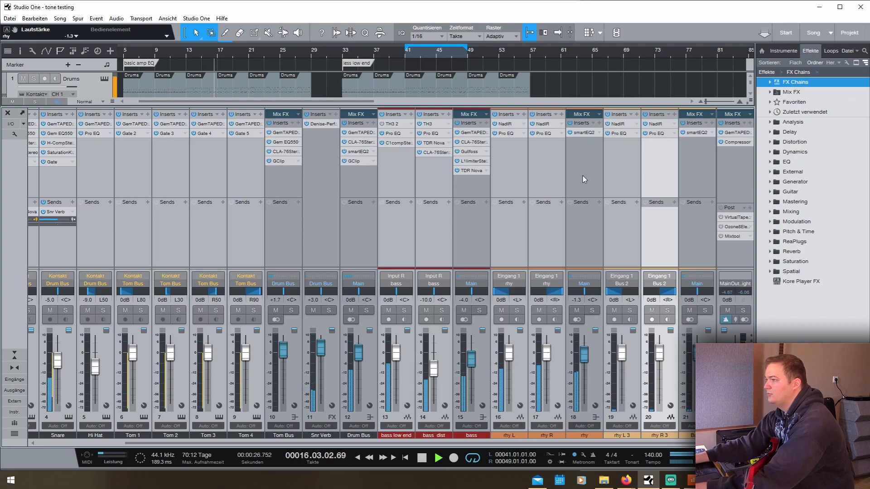
{"action": "key", "text": "KP_1"}
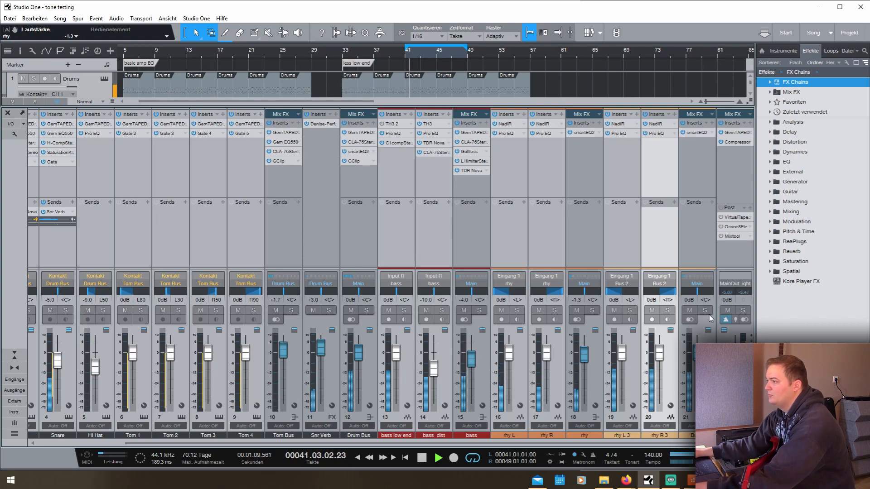
- Open smartEQ2 on Bus 2, solo the bus to audition its guitars, and stop playback
{"action": "left_click", "coordinate": [704, 202]}
{"action": "left_click", "coordinate": [697, 132]}
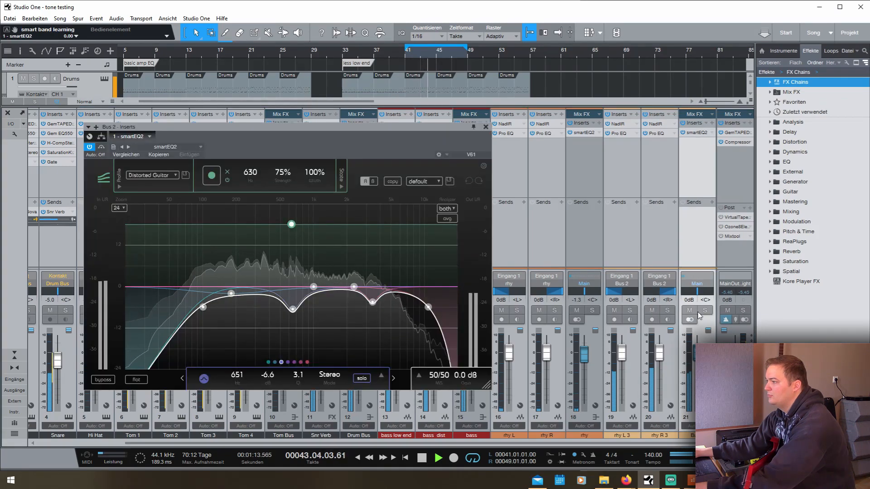
{"action": "left_click", "coordinate": [705, 310]}
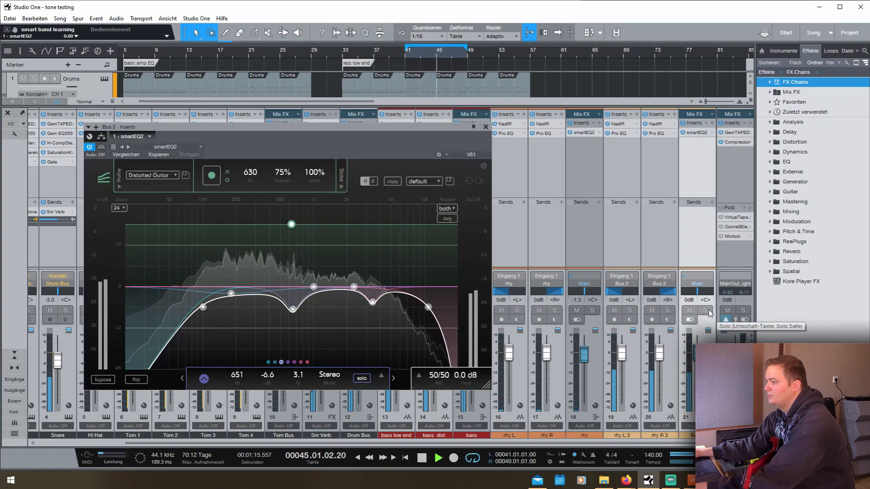
{"action": "key", "text": "space"}
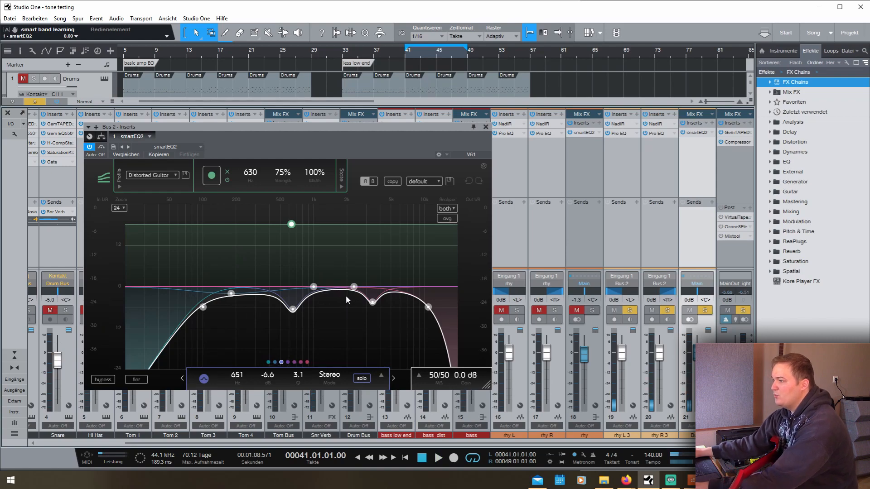
- Set smartEQ2 band 5 to 6226 Hz, 3.1 dB, Q 0.36, band 4 to 2296 Hz, -2.6 dB, and band 2 to 271 Hz, -2.6 dB, Q 0.85
{"action": "left_click_drag", "start_coordinate": [354, 286], "coordinate": [403, 278]}
{"action": "scroll", "coordinate": [357, 278], "scroll_direction": "down", "scroll_amount": 10}
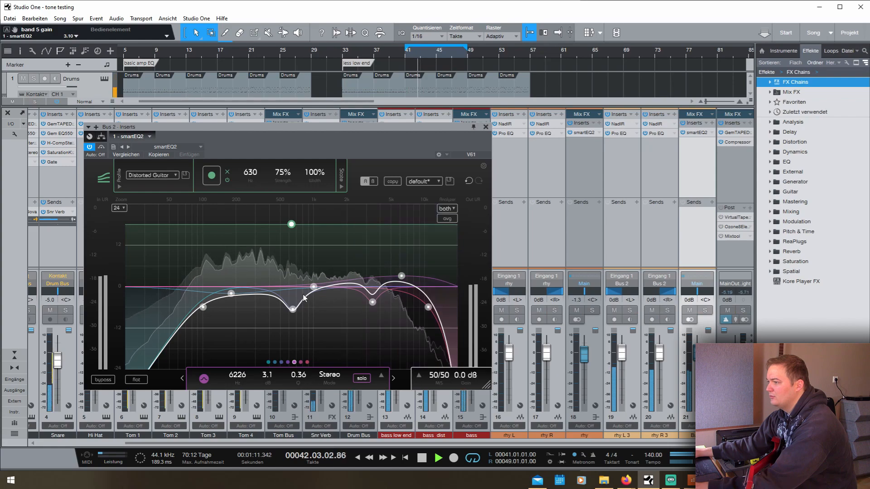
{"action": "left_click_drag", "start_coordinate": [314, 287], "coordinate": [353, 297]}
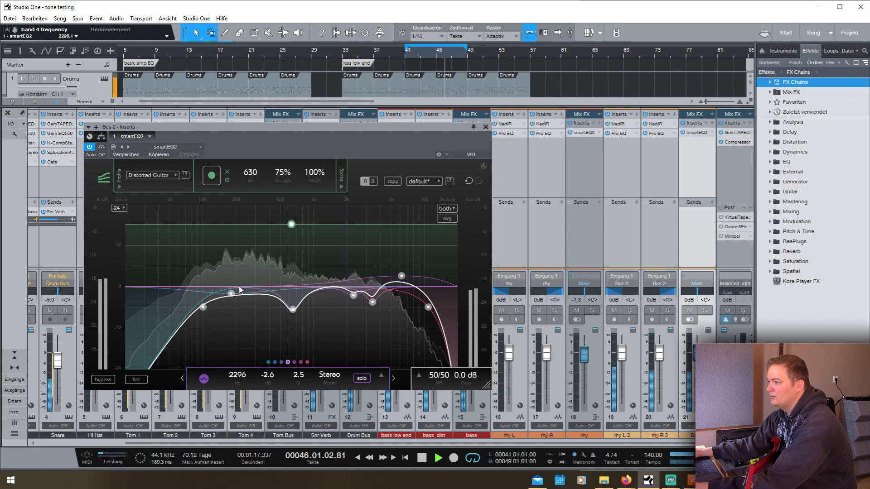
{"action": "left_click_drag", "start_coordinate": [231, 293], "coordinate": [253, 298]}
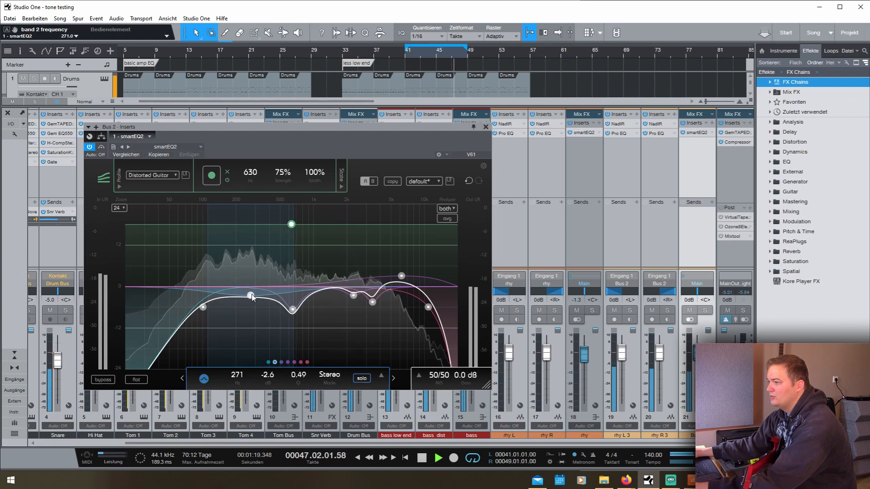
{"action": "scroll", "coordinate": [253, 297], "scroll_direction": "up", "scroll_amount": 4}
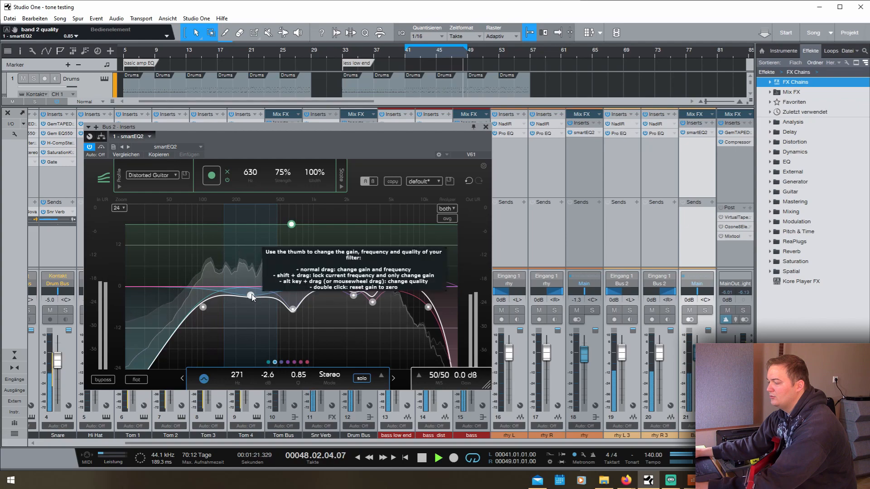
- Close the EQ and compare the sections at bars 13 and 41, with the rhy bus soloed alongside Bus 2
{"action": "left_click", "coordinate": [188, 56]}
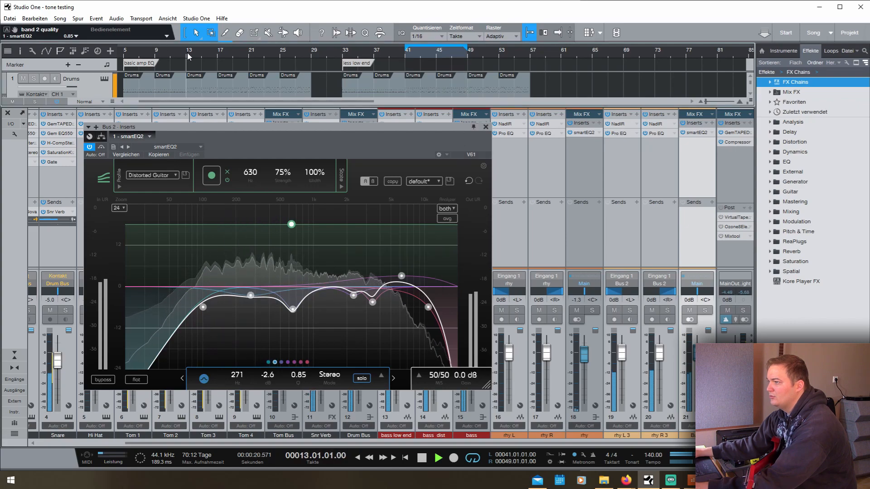
{"action": "left_click", "coordinate": [485, 128]}
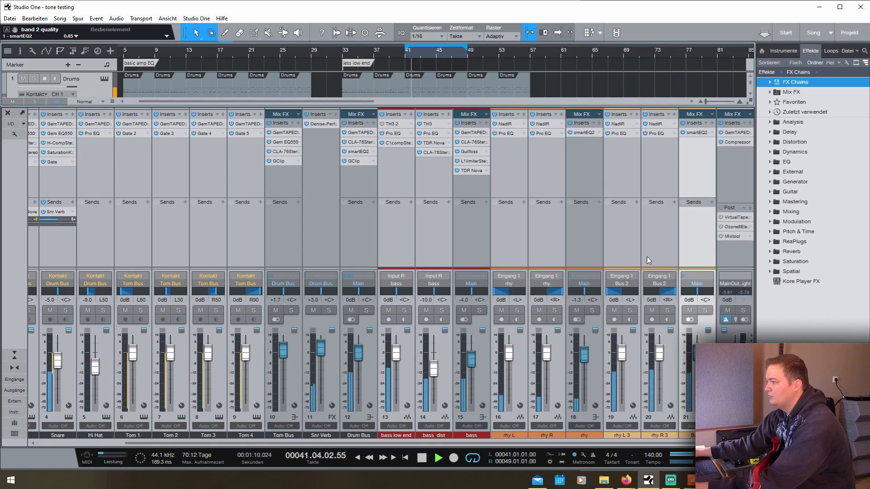
{"action": "left_click", "coordinate": [593, 311]}
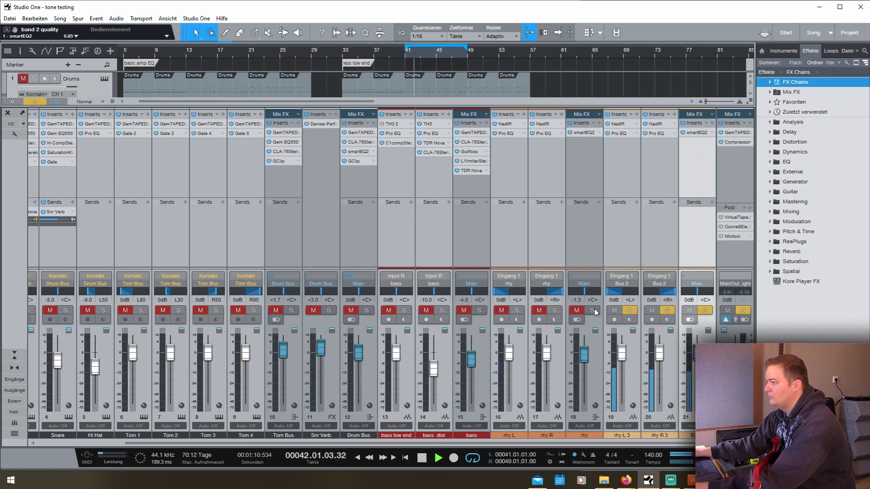
{"action": "left_click", "coordinate": [186, 53]}
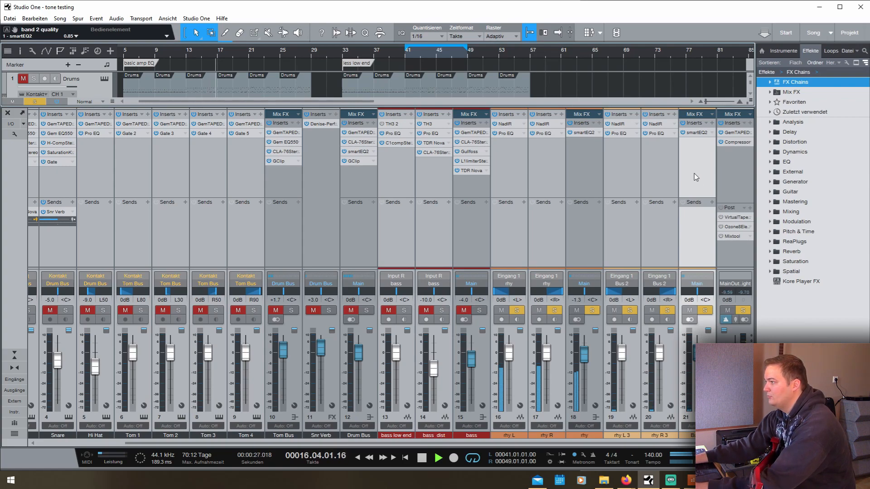
{"action": "key", "text": "KP_1"}
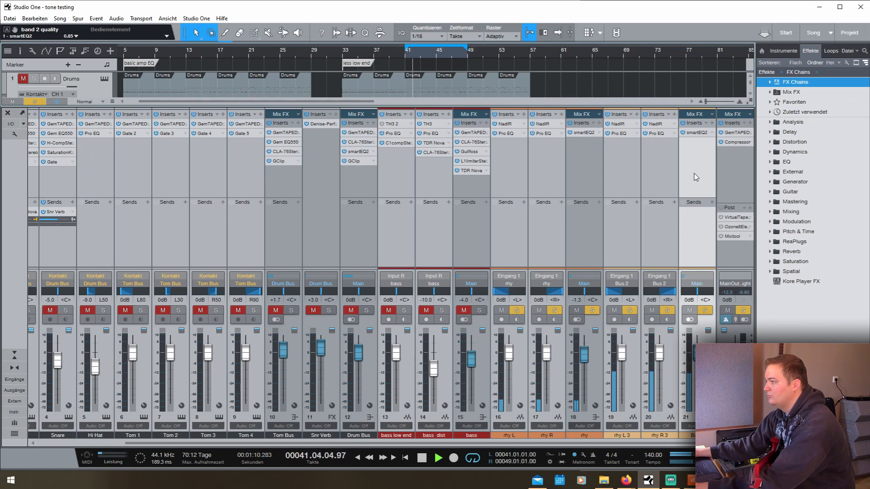
- Reopen smartEQ2 on Bus 2 and have its smart band learn the looped guitars with the Distorted Guitar profile
{"action": "left_click", "coordinate": [696, 133]}
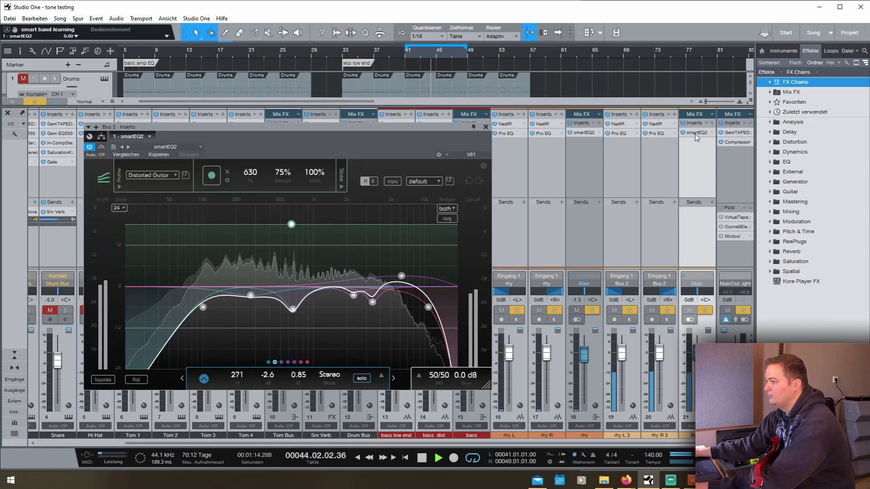
{"action": "key", "text": "space"}
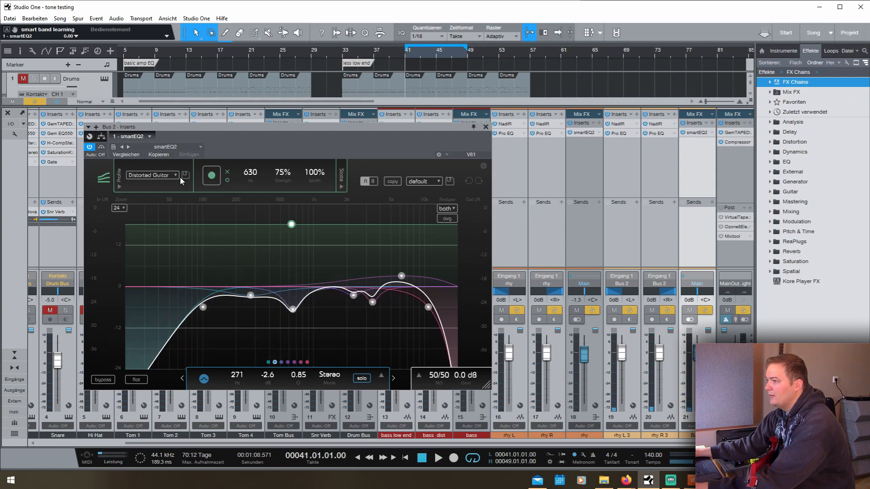
{"action": "key", "text": "space"}
{"action": "left_click", "coordinate": [213, 179]}
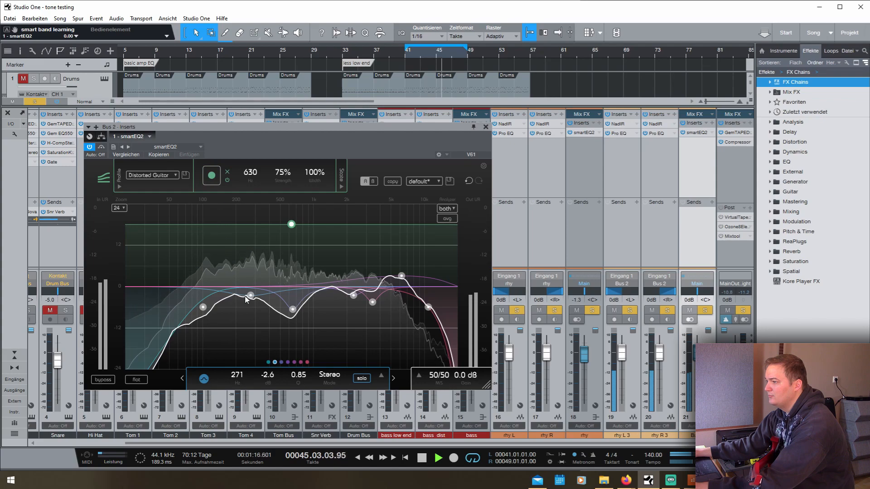
- Set band 2 to -3.0 dB, and disable bands 2 and 5 while the loop plays
{"action": "left_click_drag", "start_coordinate": [249, 292], "coordinate": [247, 291]}
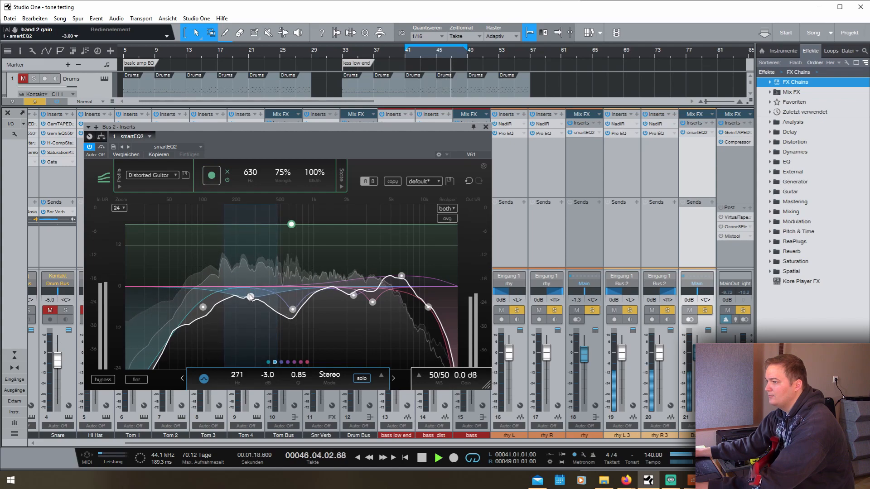
{"action": "left_click", "coordinate": [275, 362]}
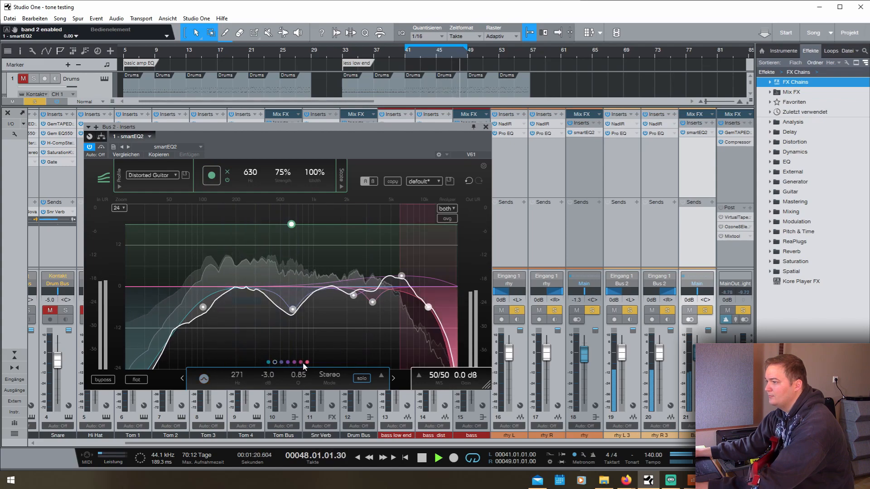
{"action": "left_click", "coordinate": [301, 363]}
{"action": "left_click", "coordinate": [294, 362]}
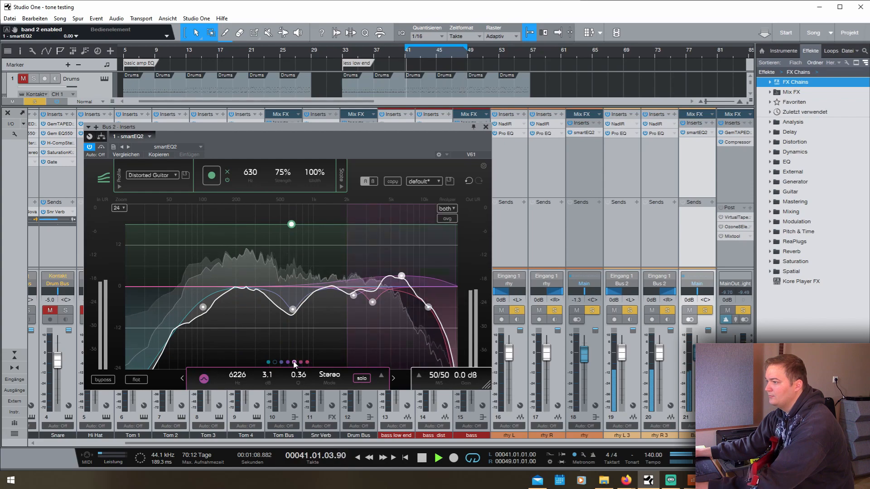
{"action": "left_click", "coordinate": [294, 363]}
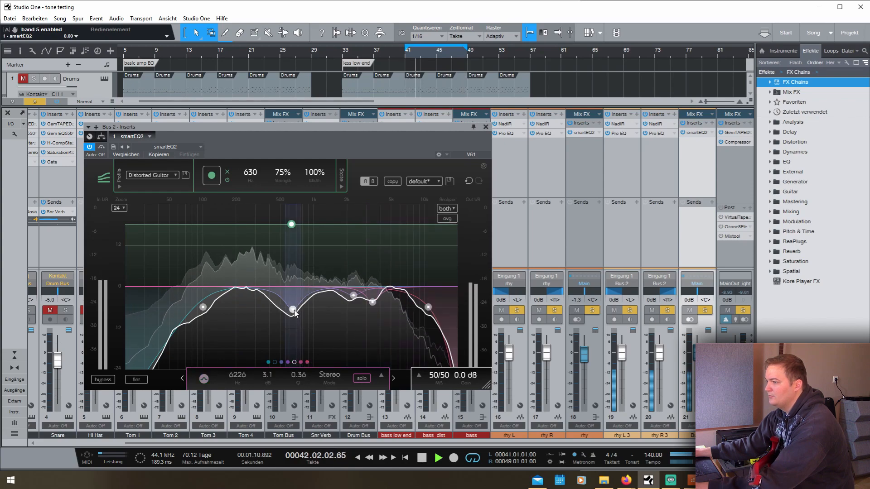
- Set band 3 to 663 Hz, -6.2 dB, and compare the soloed guitars at bar 13 with those at bar 41
{"action": "mouse_move", "coordinate": [293, 309]}
{"action": "left_mouse_down"}
{"action": "mouse_move", "coordinate": [295, 290]}
{"action": "mouse_move", "coordinate": [295, 310]}
{"action": "left_mouse_up"}
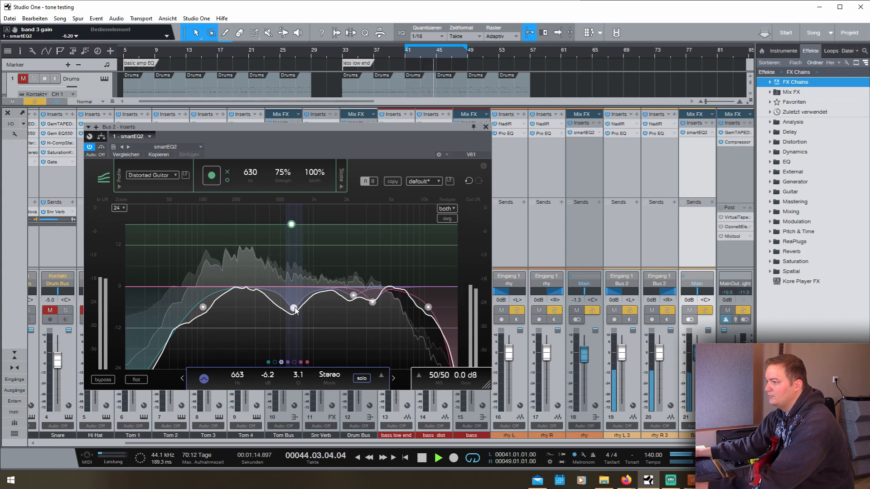
{"action": "left_click", "coordinate": [185, 54]}
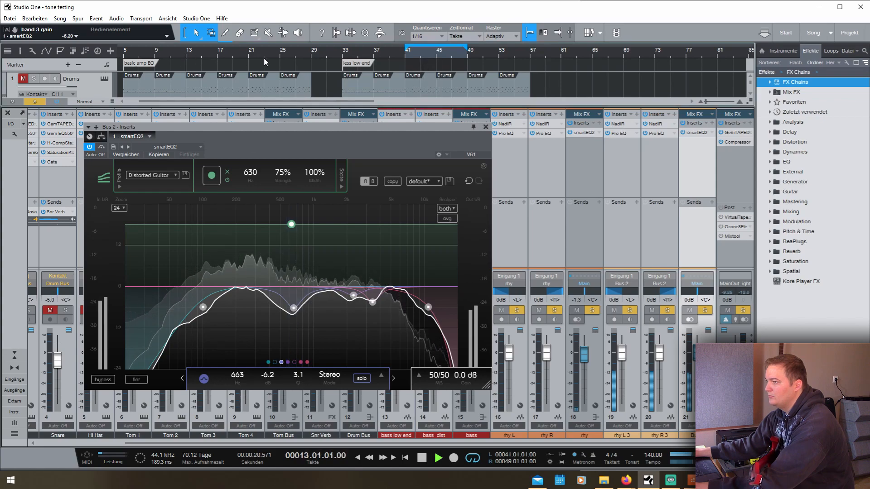
{"action": "left_click", "coordinate": [402, 55]}
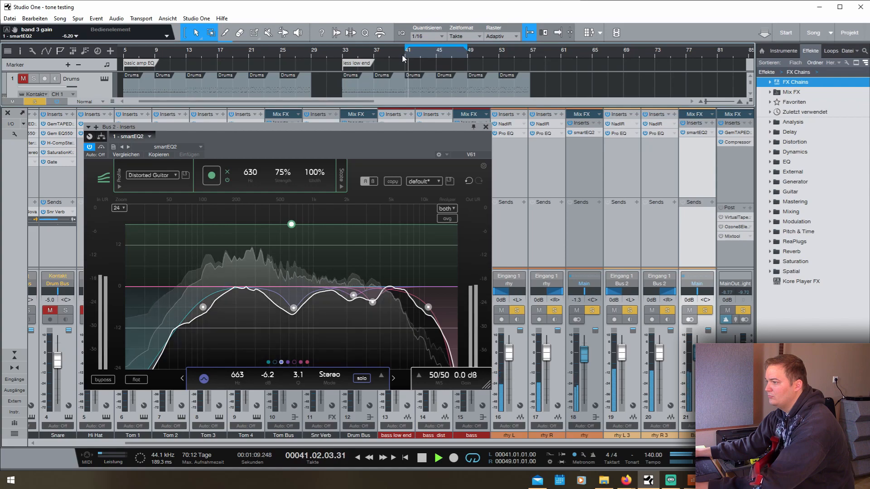
- Enable bands 5 and 2 again and switch off the smart band
{"action": "left_click", "coordinate": [295, 362]}
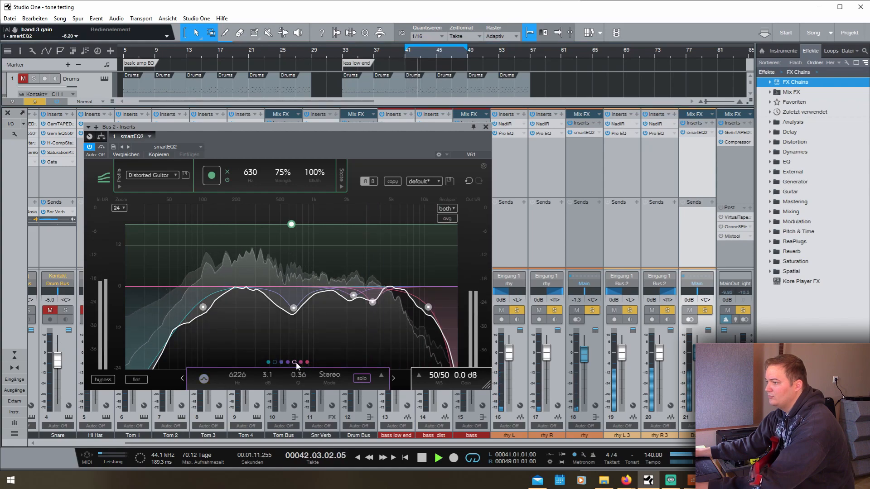
{"action": "left_click", "coordinate": [275, 362]}
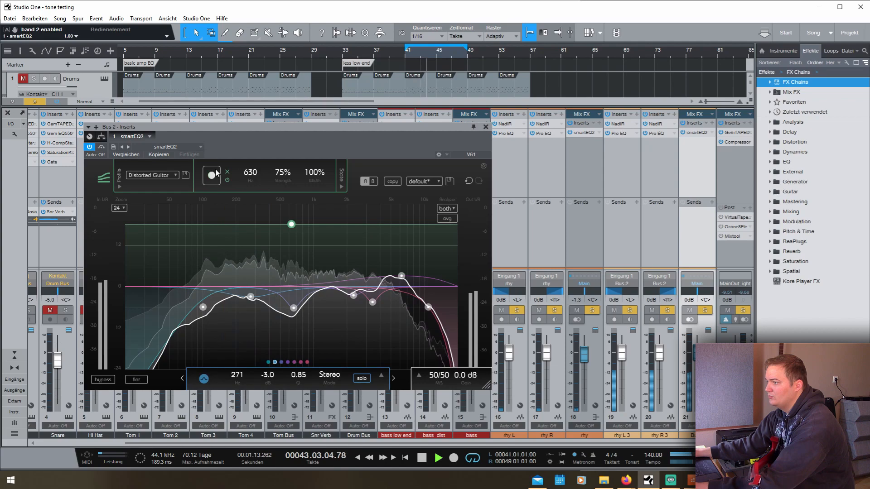
{"action": "left_click", "coordinate": [227, 180]}
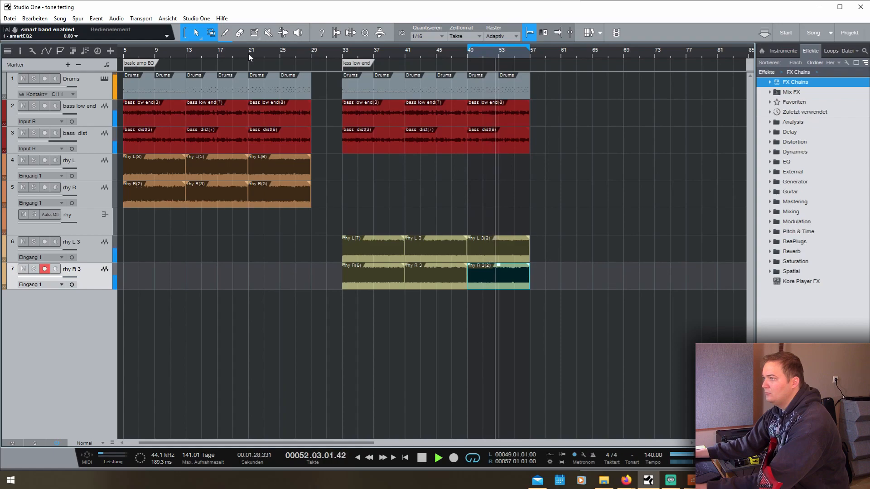
- Play the full mix from bar 21, select the rhy L 3 track, and compare with the guitars at bar 49
{"action": "left_click", "coordinate": [249, 53]}
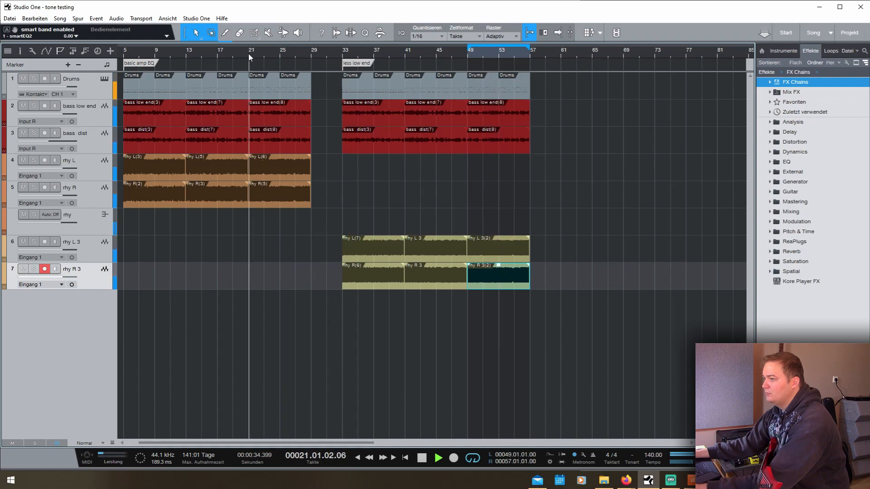
{"action": "left_click", "coordinate": [96, 251]}
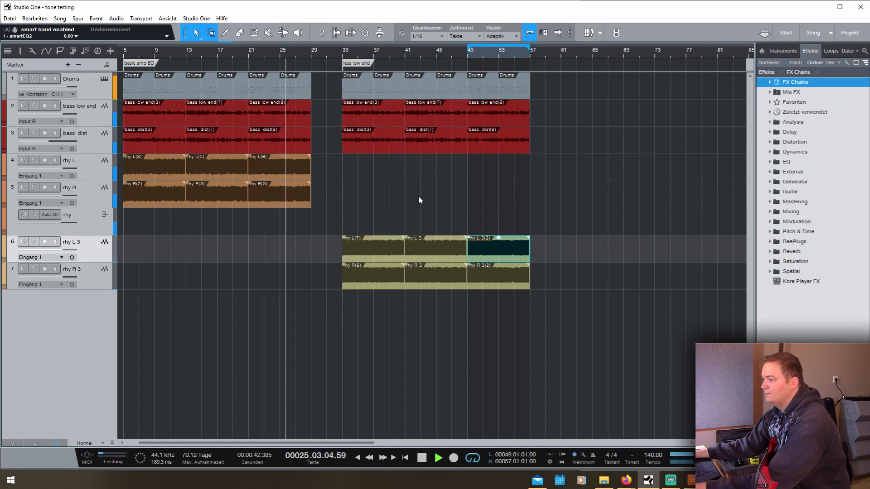
{"action": "key", "text": "KP_1"}
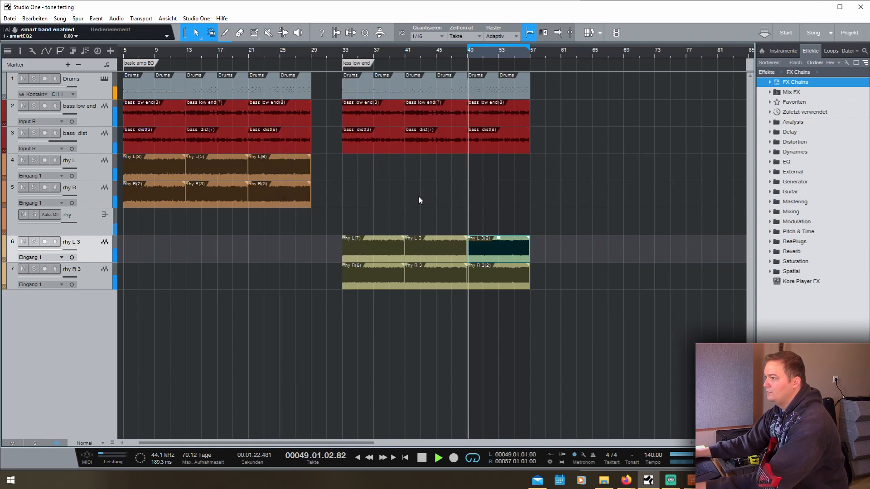
- Show the mixer, open smartEQ2 on Bus 2, and switch its smart band back on
{"action": "key", "text": "F3"}
{"action": "left_click", "coordinate": [698, 356]}
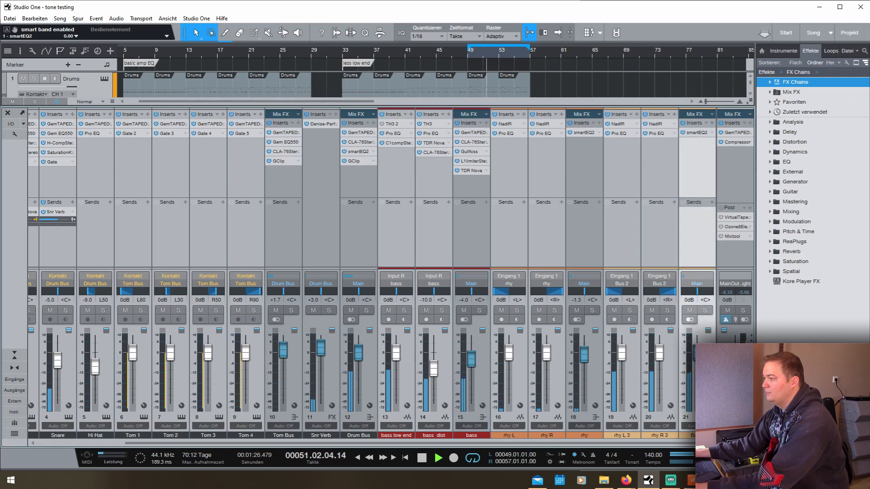
{"action": "left_click", "coordinate": [697, 134]}
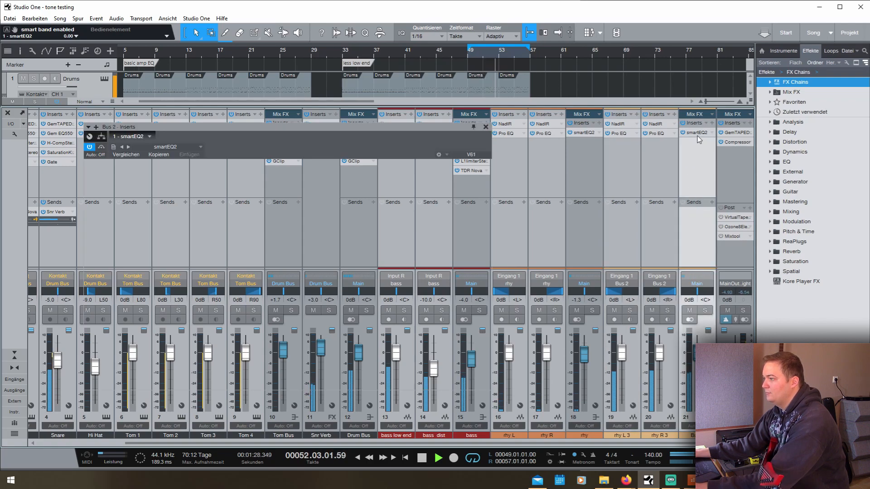
{"action": "left_click", "coordinate": [228, 178]}
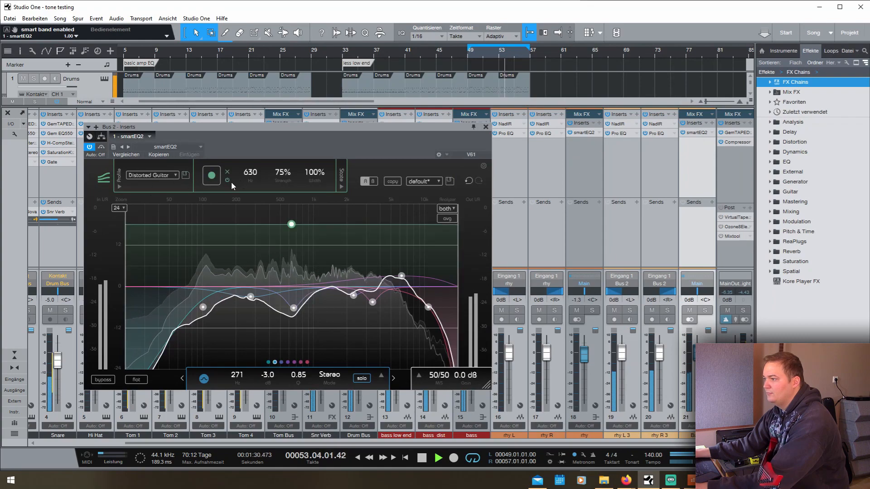
- Set band 5 to 5509 Hz, 2.0 dB and band 2 to 276 Hz, -2.0 dB, comparing playback at bars 21 and 49
{"action": "left_click_drag", "start_coordinate": [402, 275], "coordinate": [400, 281]}
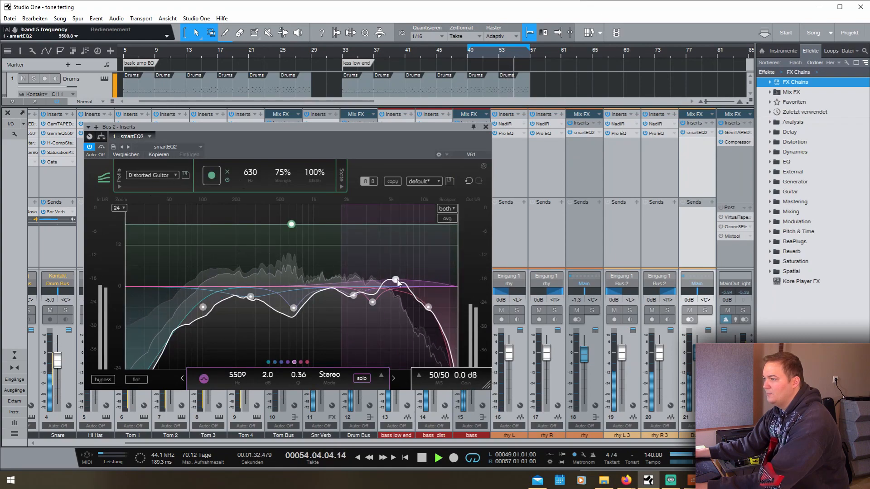
{"action": "left_click", "coordinate": [250, 297]}
{"action": "left_click_drag", "start_coordinate": [252, 295], "coordinate": [253, 293]}
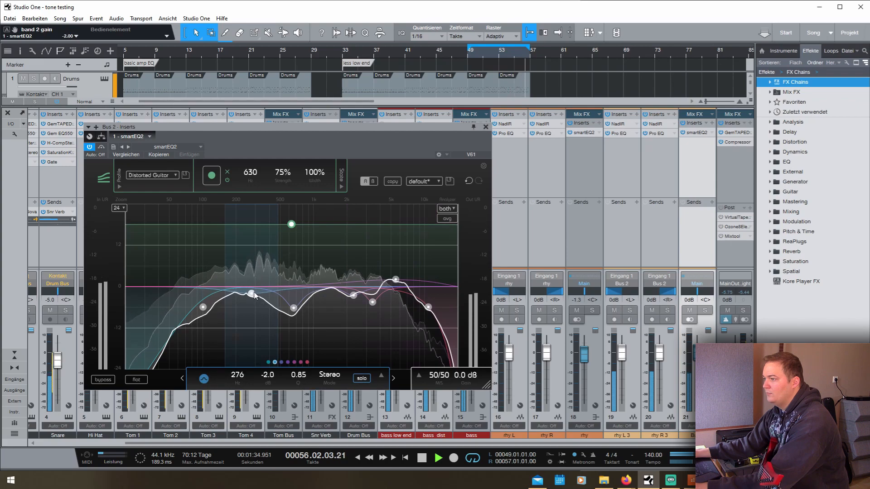
{"action": "left_click", "coordinate": [255, 53]}
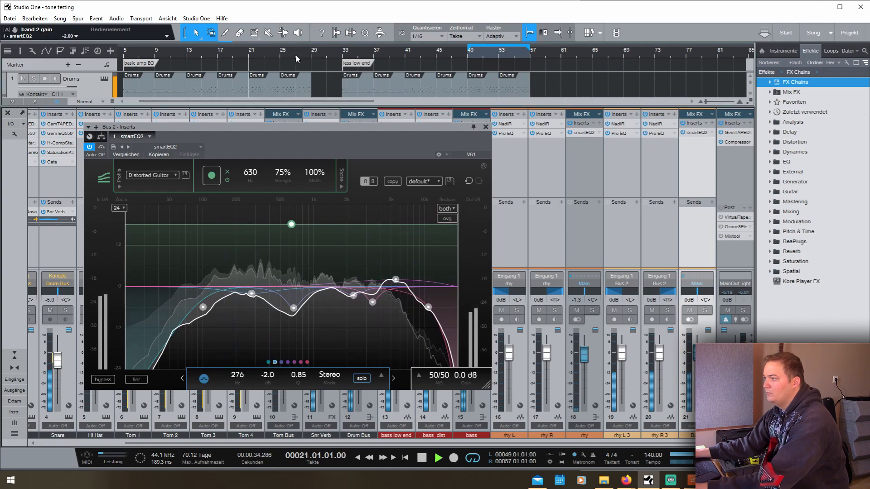
{"action": "left_click", "coordinate": [466, 54]}
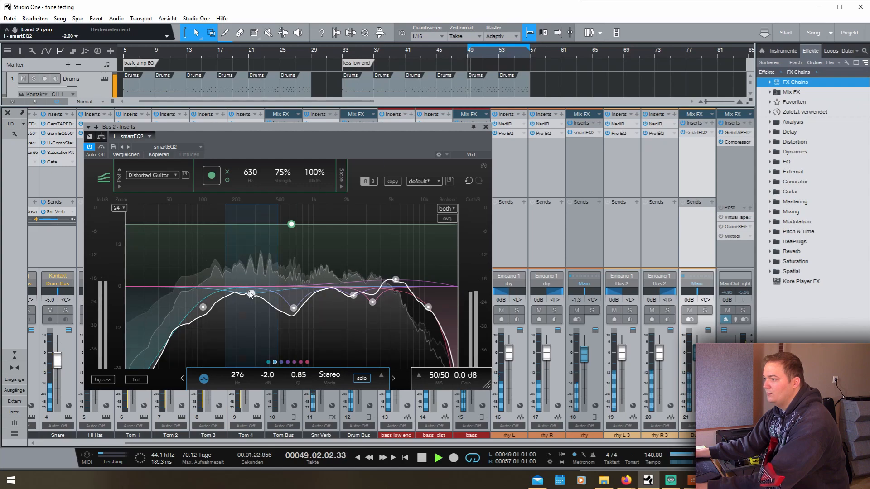
- Check band 2 by disabling and re-enabling it, and set it to 254 Hz with a Q of 1.7
{"action": "left_click", "coordinate": [275, 363]}
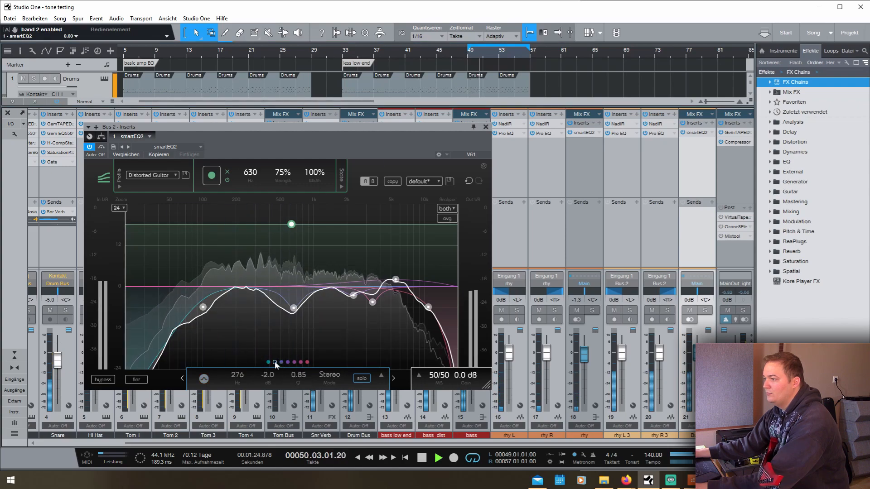
{"action": "left_click", "coordinate": [275, 363]}
{"action": "mouse_move", "coordinate": [252, 293]}
{"action": "left_mouse_down"}
{"action": "mouse_move", "coordinate": [252, 275]}
{"action": "mouse_move", "coordinate": [247, 293]}
{"action": "left_mouse_up"}
{"action": "scroll", "coordinate": [252, 274], "scroll_direction": "up", "scroll_amount": 4}
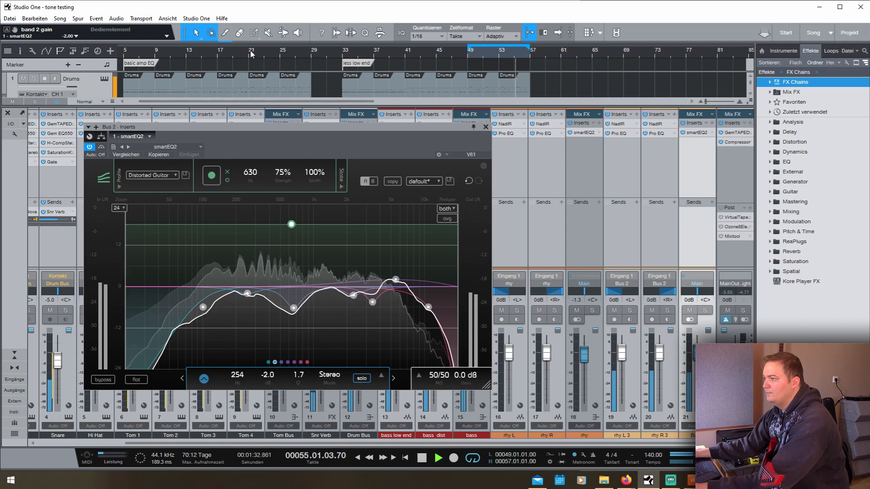
- Switch off the smart band and set band 2's Q to 1.3 while playing from bar 49
{"action": "left_click", "coordinate": [255, 83]}
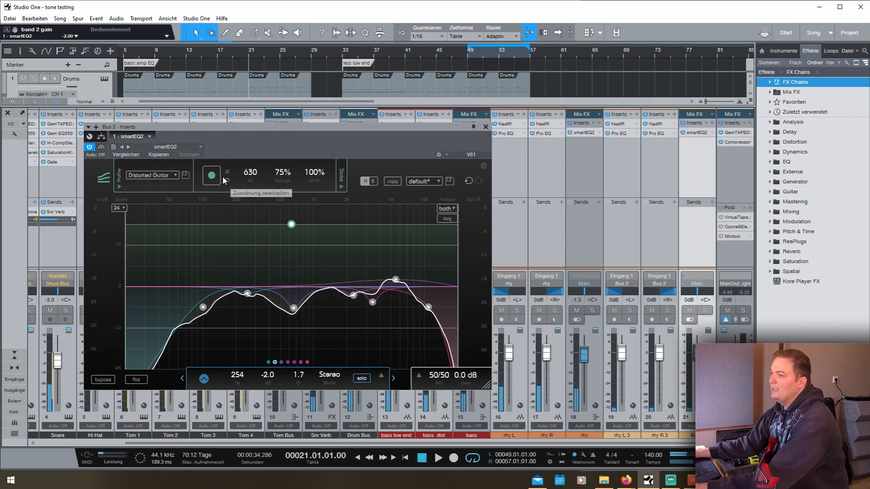
{"action": "key", "text": "space"}
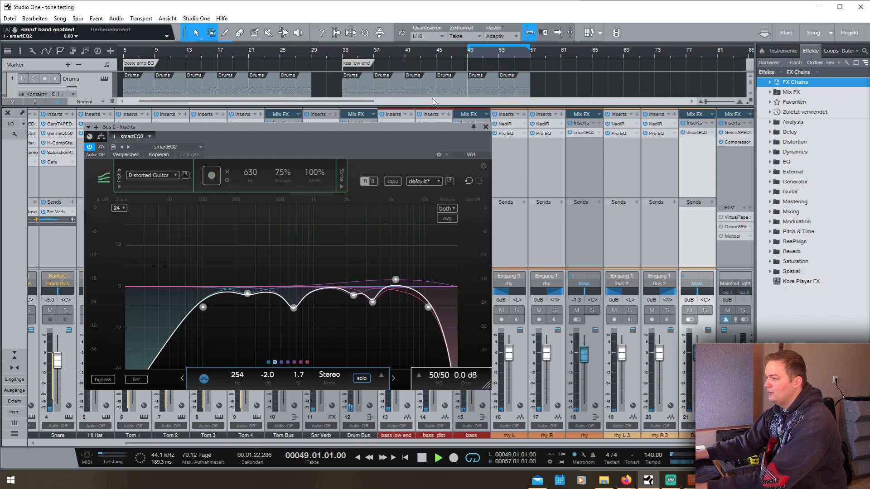
{"action": "scroll", "coordinate": [252, 298], "scroll_direction": "down", "scroll_amount": 3}
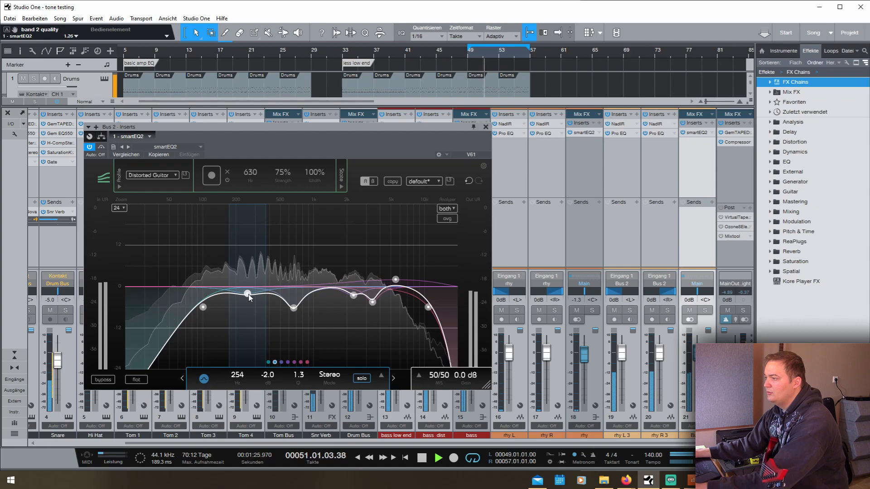
{"action": "key", "text": "space"}
- Open smartEQ2 on the rhy bus and listen to the basic amp EQ guitars from bar 25
{"action": "left_click_drag", "start_coordinate": [384, 140], "coordinate": [376, 147]}
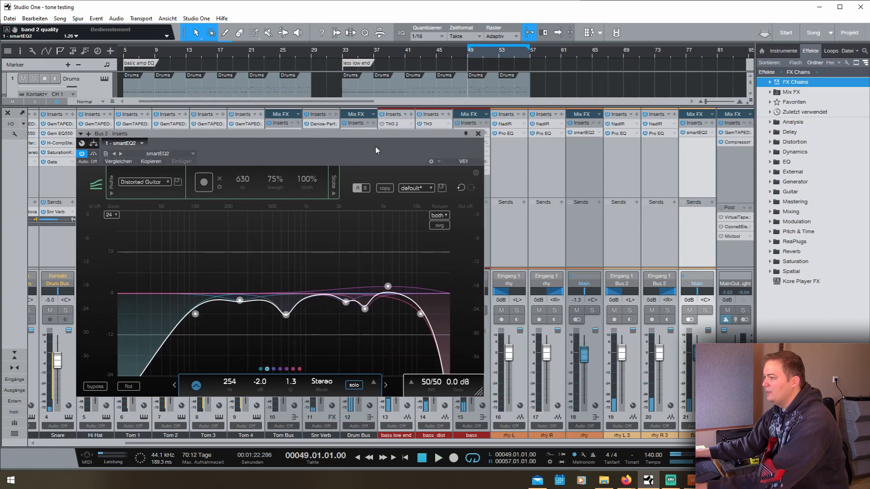
{"action": "left_click", "coordinate": [582, 183]}
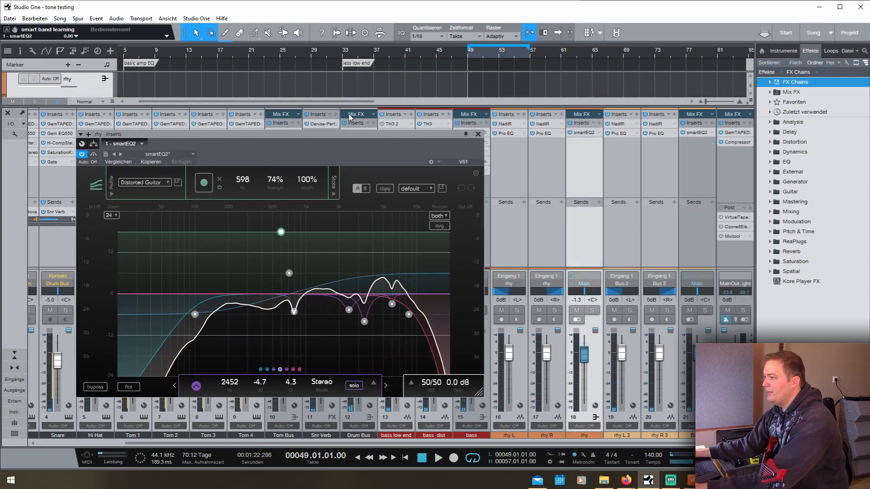
{"action": "left_click", "coordinate": [279, 54]}
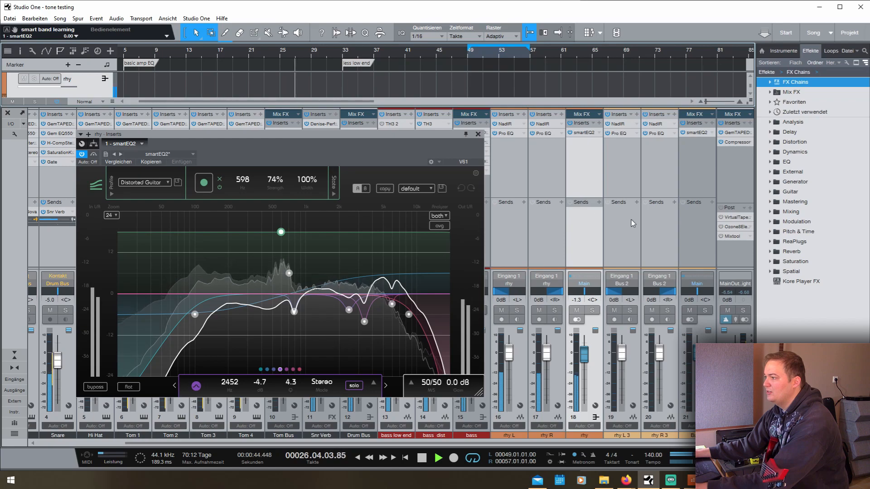
{"action": "key", "text": "space"}
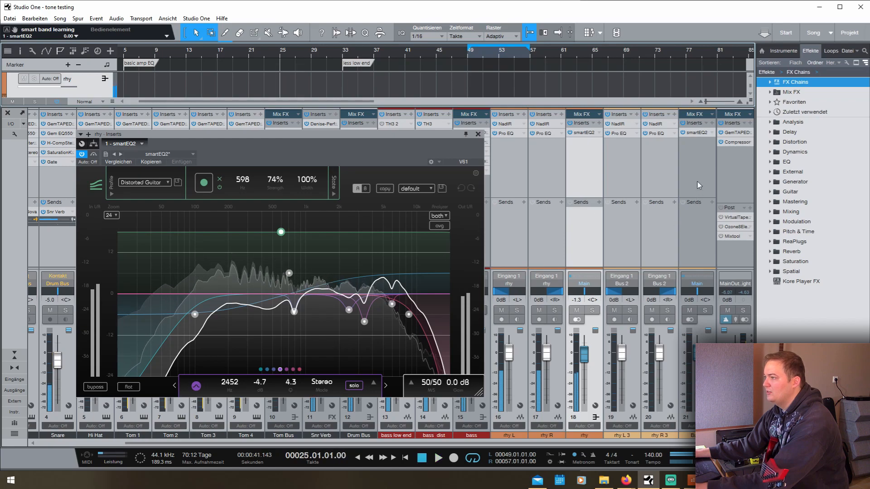
- Play from bar 49, reopen smartEQ2 on Bus 2 with the smart band on, and raise band 2 and set band 5 to 3.1 dB, Q 0.70
{"action": "key", "text": "KP_1"}
{"action": "key", "text": "space"}
{"action": "left_click", "coordinate": [697, 181]}
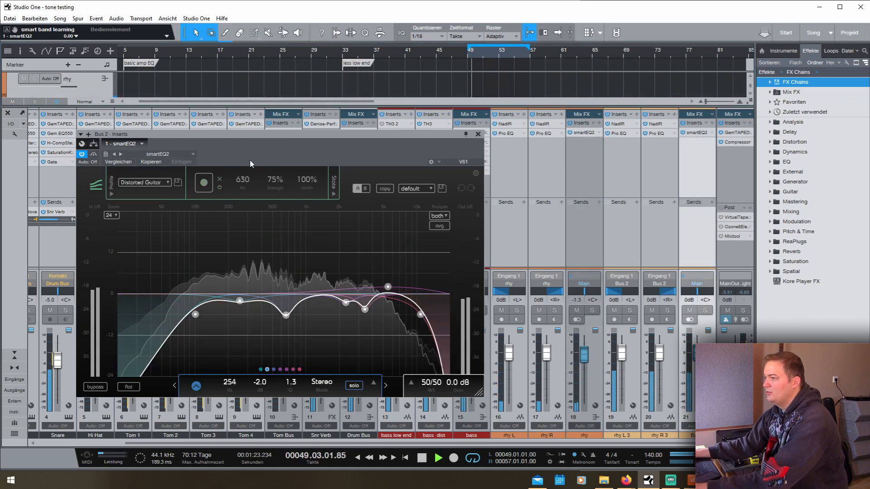
{"action": "left_click_drag", "start_coordinate": [240, 301], "coordinate": [241, 298]}
{"action": "left_click_drag", "start_coordinate": [387, 286], "coordinate": [387, 282]}
{"action": "scroll", "coordinate": [388, 282], "scroll_direction": "up", "scroll_amount": 3}
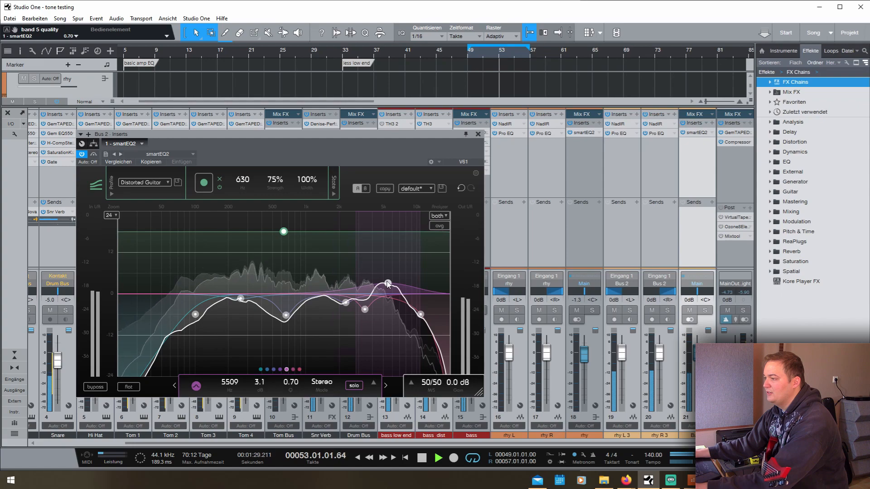
- Set band 5 to 5356 Hz, 3.0 dB, Q 0.36 and solo Bus 2 to hear the guitars alone
{"action": "mouse_move", "coordinate": [387, 281]}
{"action": "left_mouse_down"}
{"action": "mouse_move", "coordinate": [390, 273]}
{"action": "mouse_move", "coordinate": [386, 282]}
{"action": "left_mouse_up"}
{"action": "key", "text": "s"}
{"action": "scroll", "coordinate": [386, 282], "scroll_direction": "down", "scroll_amount": 3}
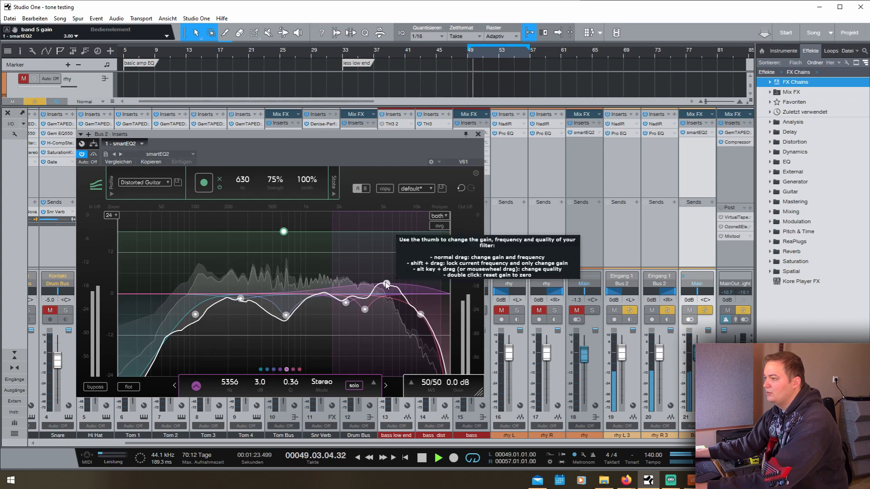
- Stop playback, close smartEQ2, unsolo Bus 2, and return to the full arrangement
{"action": "key", "text": "space"}
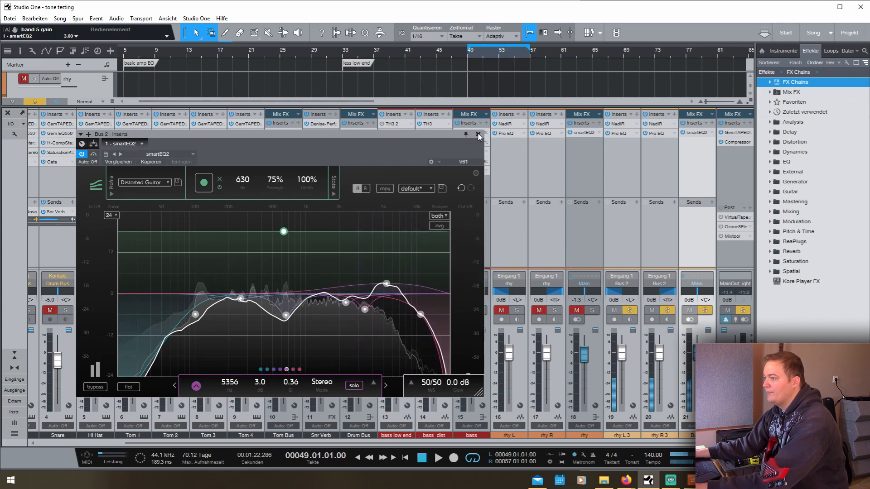
{"action": "left_click", "coordinate": [478, 135]}
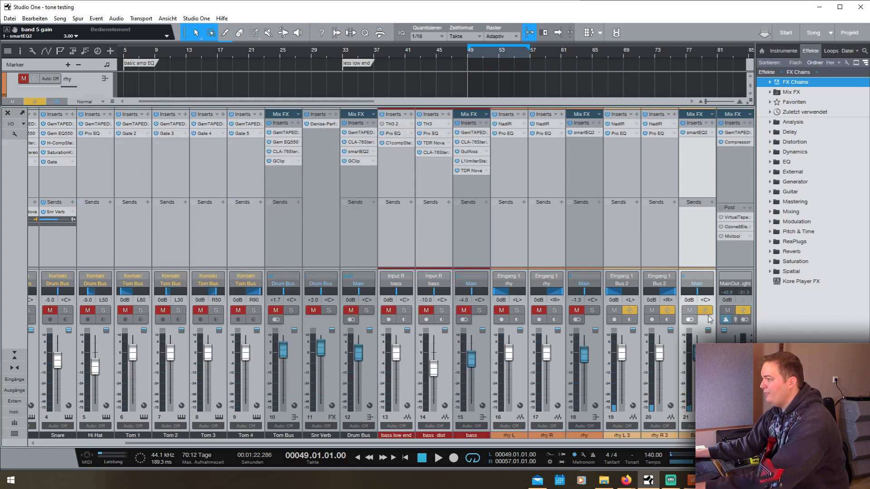
{"action": "key", "text": "F3"}
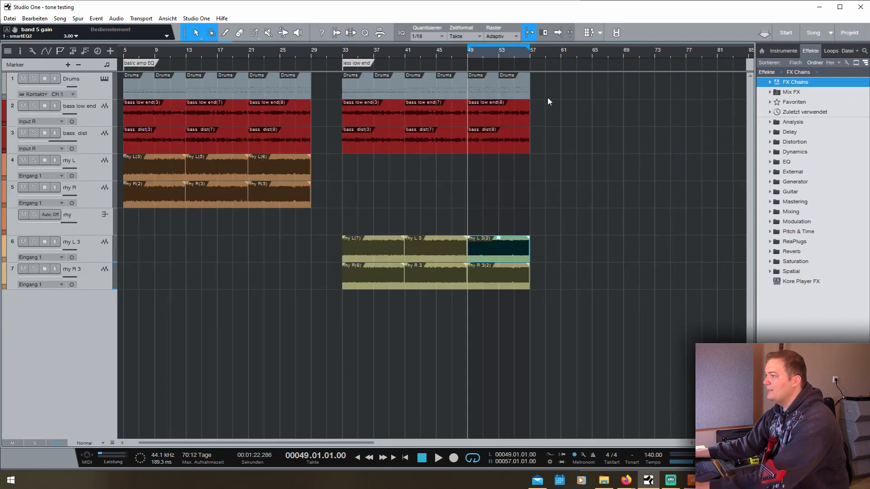
- Duplicate the drum and bass clips of the less low end section to bar 61 and name the marker there "more presence"
{"action": "left_click_drag", "start_coordinate": [543, 91], "coordinate": [352, 142]}
{"action": "key", "text": "d"}
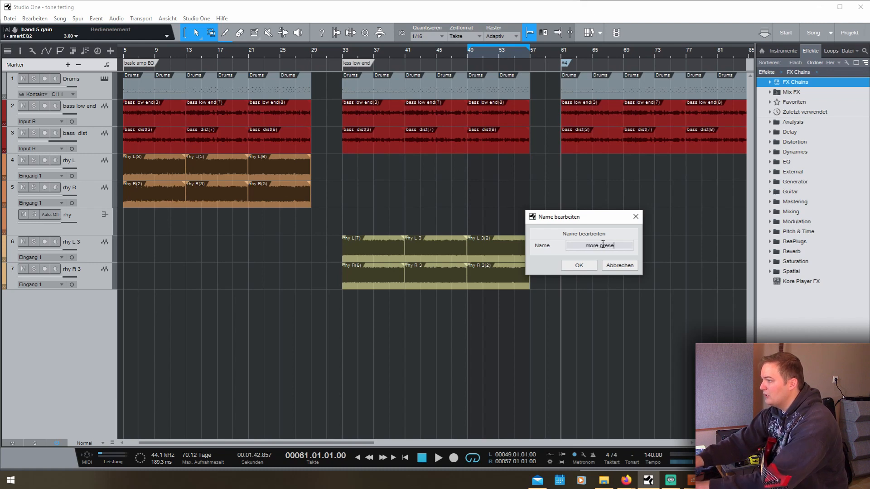
{"action": "key", "text": "Return"}
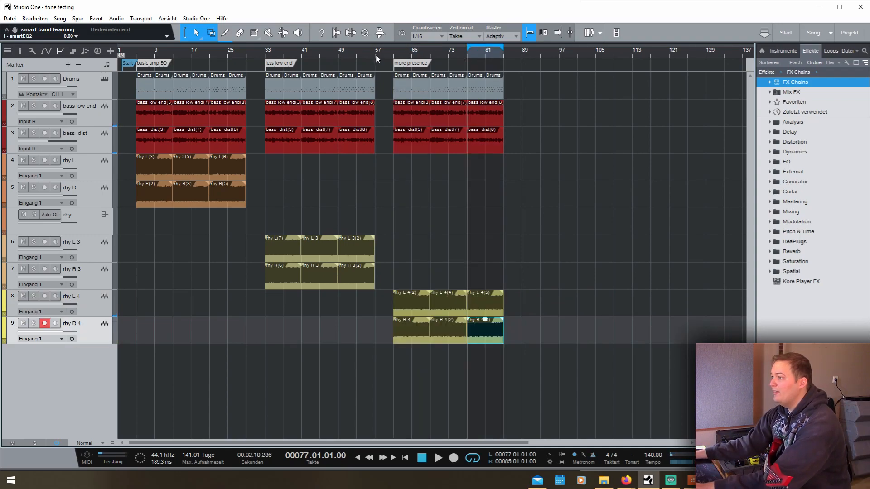
- Show the mixer, select the rhy L 4 channel in place of the armed rhy R 4, and play from bar 61
{"action": "key", "text": "F3"}
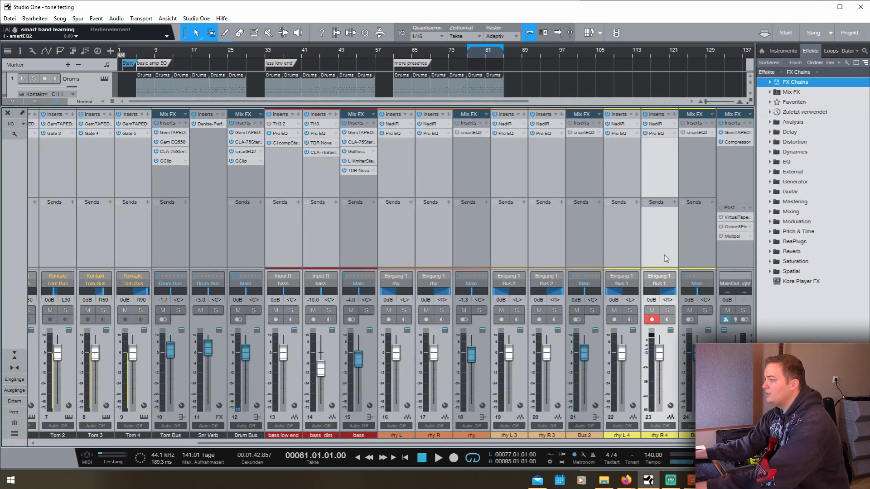
{"action": "left_click", "coordinate": [632, 192]}
{"action": "key", "text": "space"}
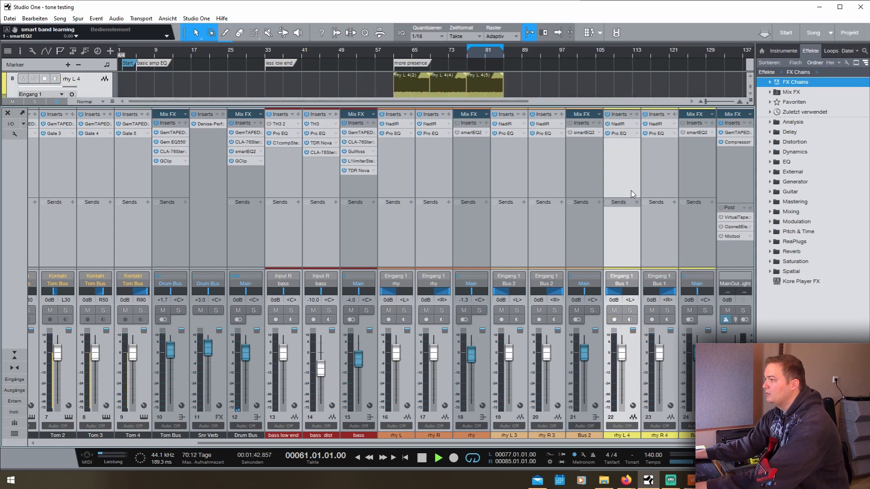
- Compare the more presence section with the less low end and basic amp EQ sections in the arrangement
{"action": "key", "text": "F3"}
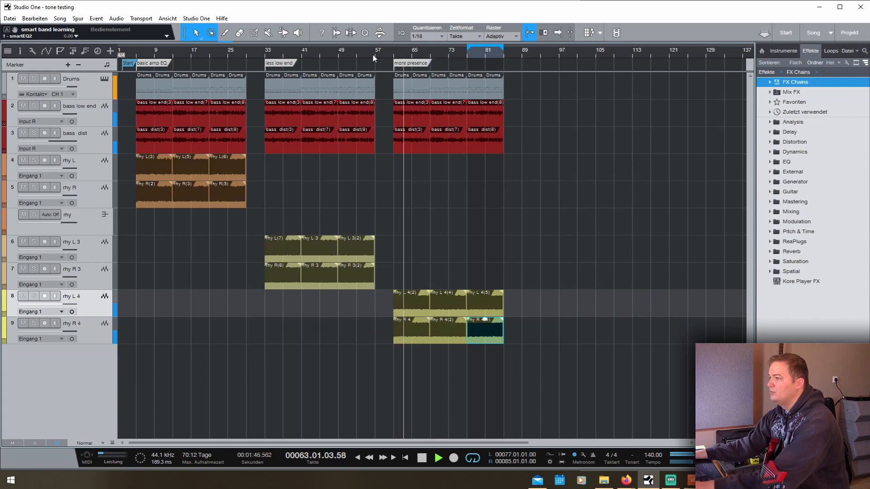
{"action": "left_click", "coordinate": [266, 54]}
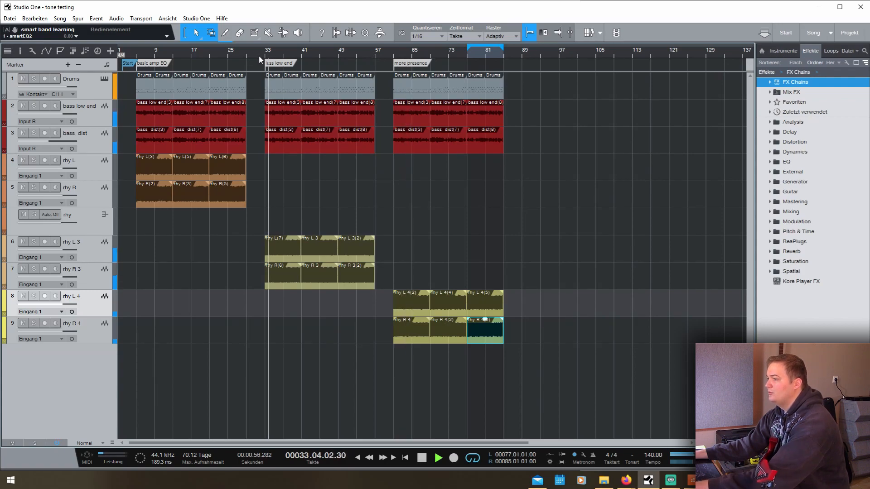
{"action": "left_click", "coordinate": [138, 60]}
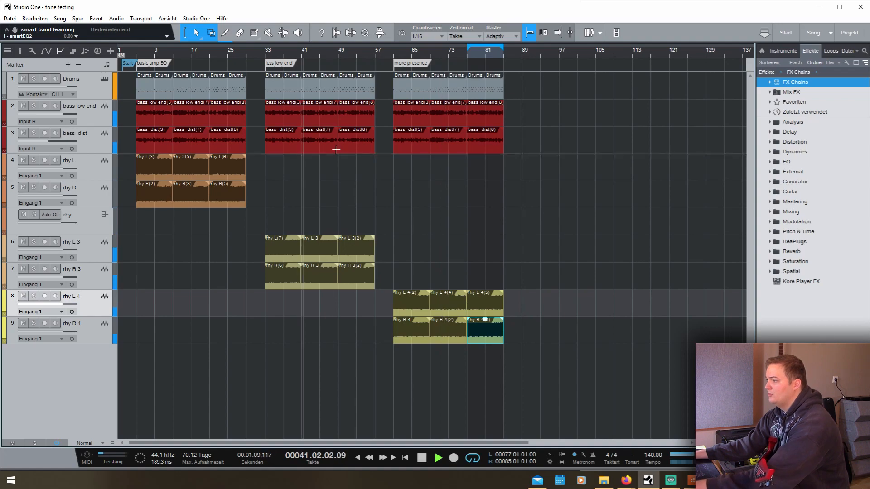
- Lower the Bus 2 fader to -3.8 dB in the mixer and check the level from bar 41
{"action": "key", "text": "F3"}
{"action": "key", "text": "space"}
{"action": "left_click", "coordinate": [599, 376]}
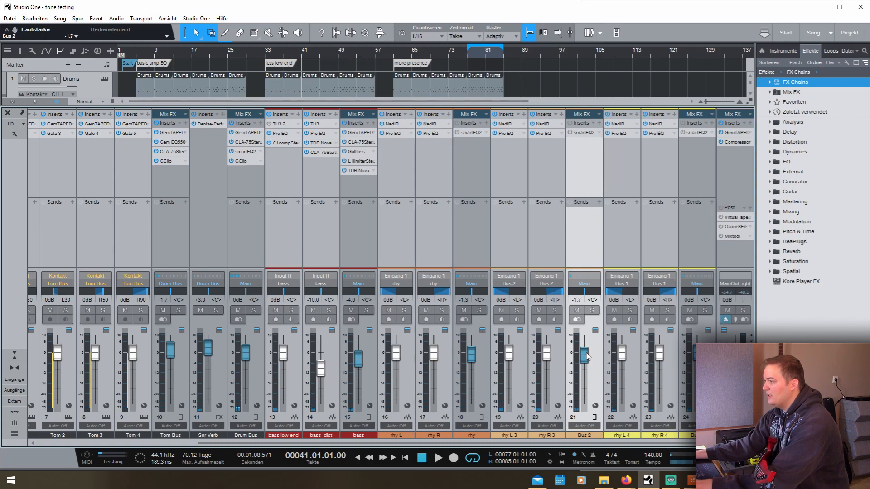
{"action": "scroll", "coordinate": [588, 359], "scroll_direction": "down", "scroll_amount": 1}
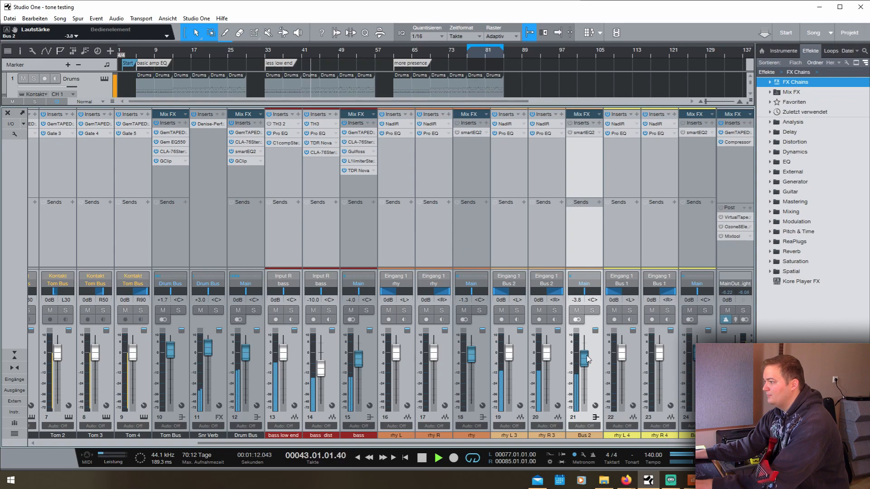
{"action": "key", "text": "F3"}
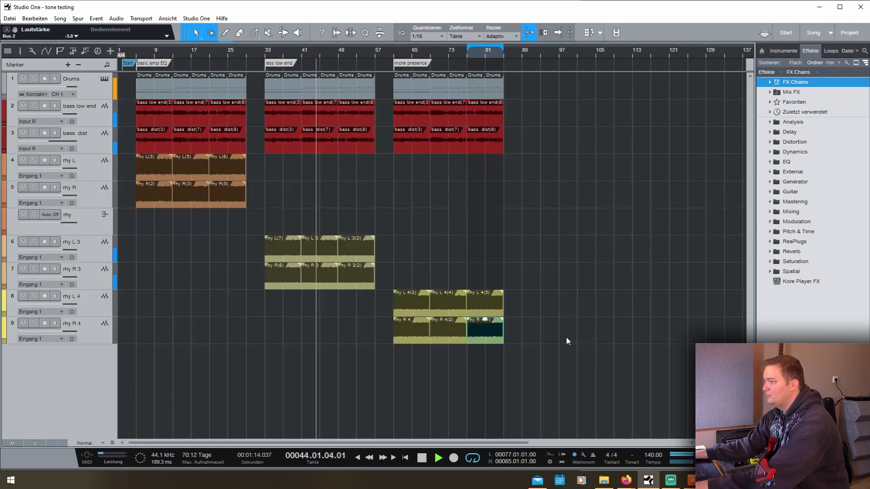
- Play the more presence section from bar 69 and the basic amp EQ section from bar 13, selecting the rhy bus in the mixer
{"action": "left_click", "coordinate": [430, 50]}
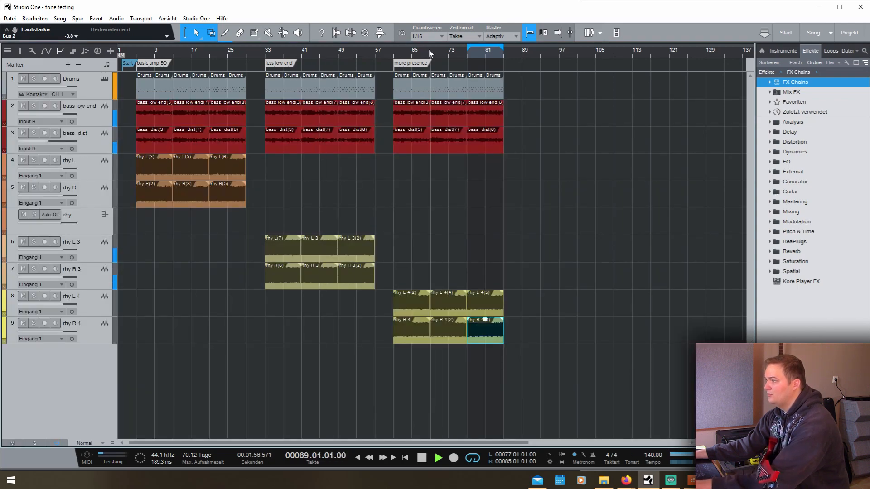
{"action": "left_click", "coordinate": [172, 51]}
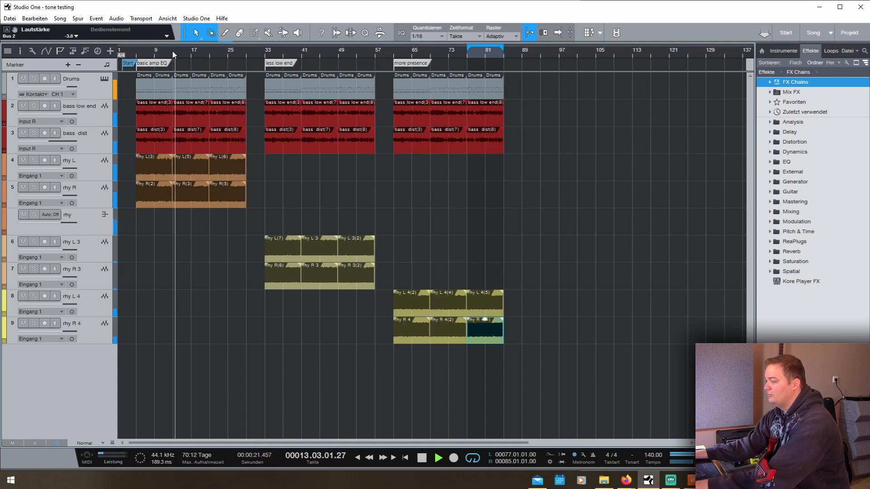
{"action": "key", "text": "space"}
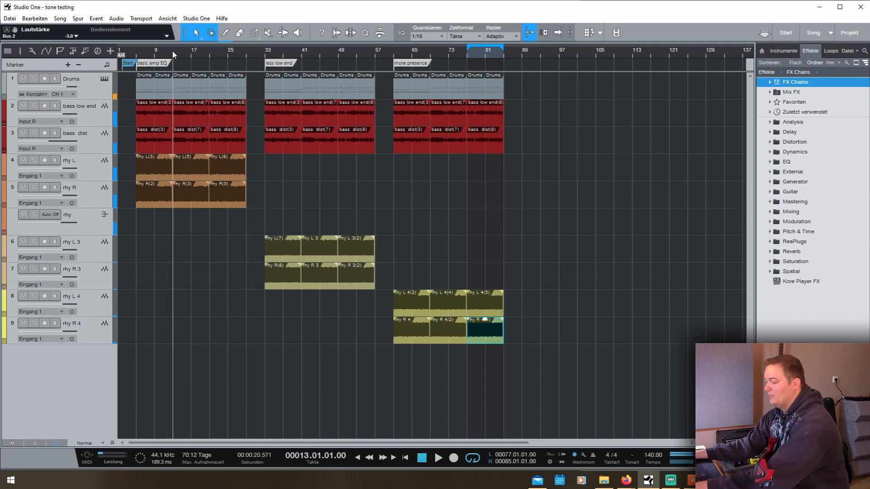
{"action": "key", "text": "F3"}
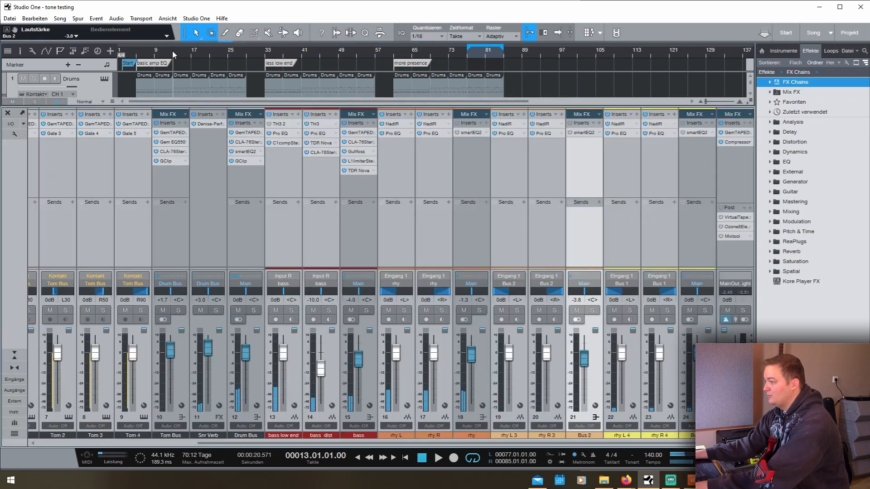
{"action": "left_click", "coordinate": [478, 157]}
{"action": "key", "text": "space"}
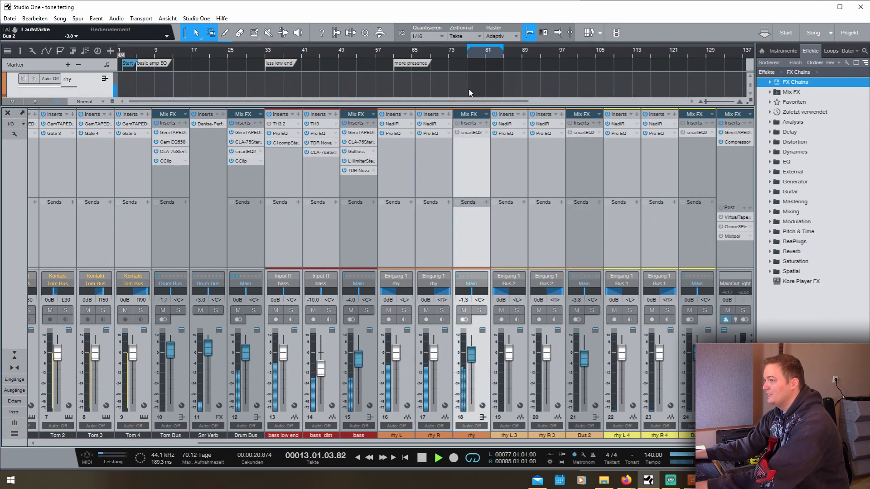
- Compare the basic amp EQ, less low end and more presence sections by playing from bars 21, 49 and 77
{"action": "key", "text": "F3"}
{"action": "left_click", "coordinate": [208, 52]}
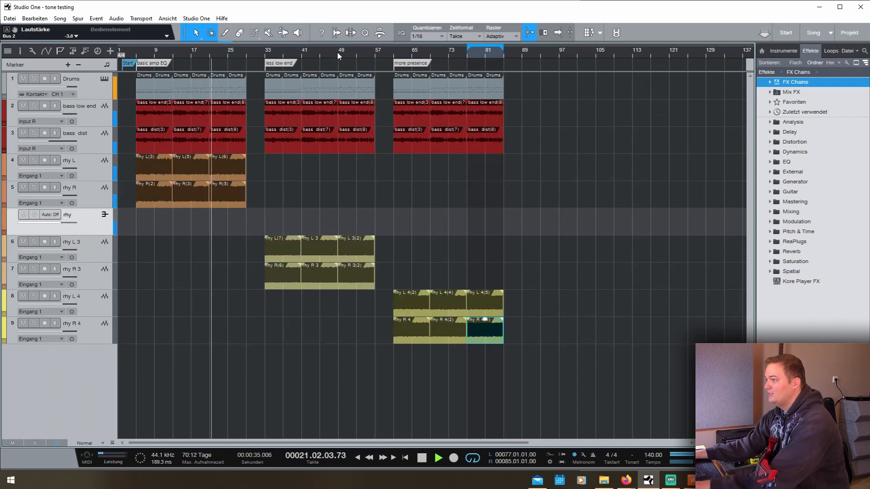
{"action": "left_click", "coordinate": [338, 55]}
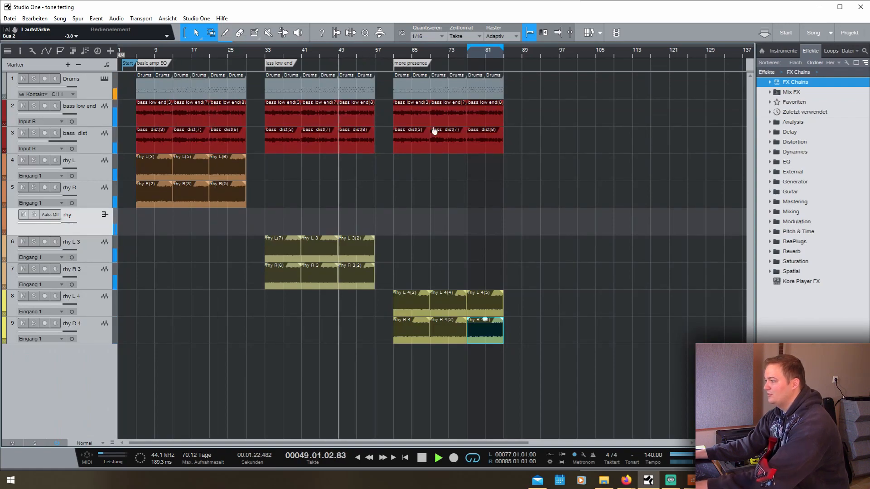
{"action": "key", "text": "F3"}
{"action": "key", "text": "F3"}
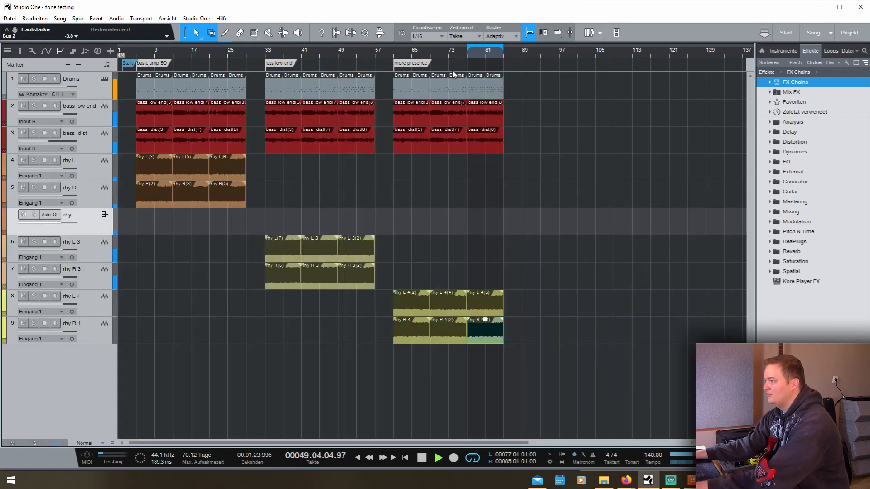
{"action": "left_click", "coordinate": [465, 51]}
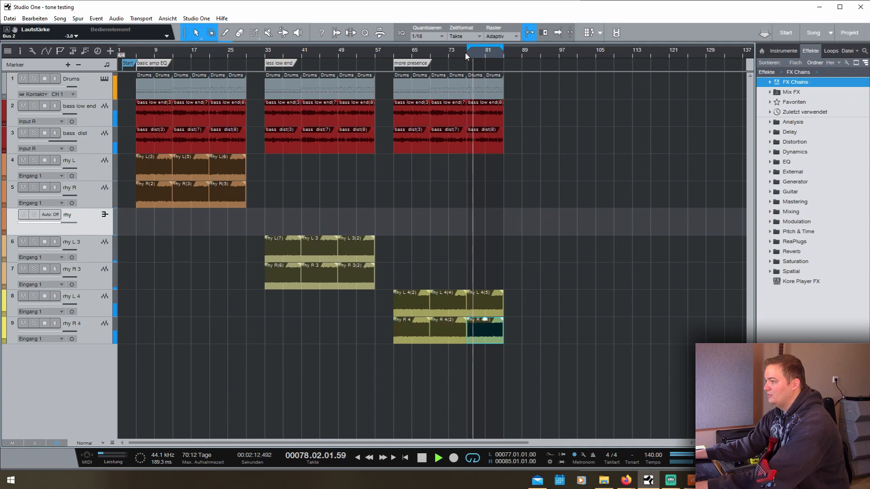
- Show the mixer and remove smartEQ2 from the rhy, Bus 2 and Bus 1 channels
{"action": "key", "text": "F3"}
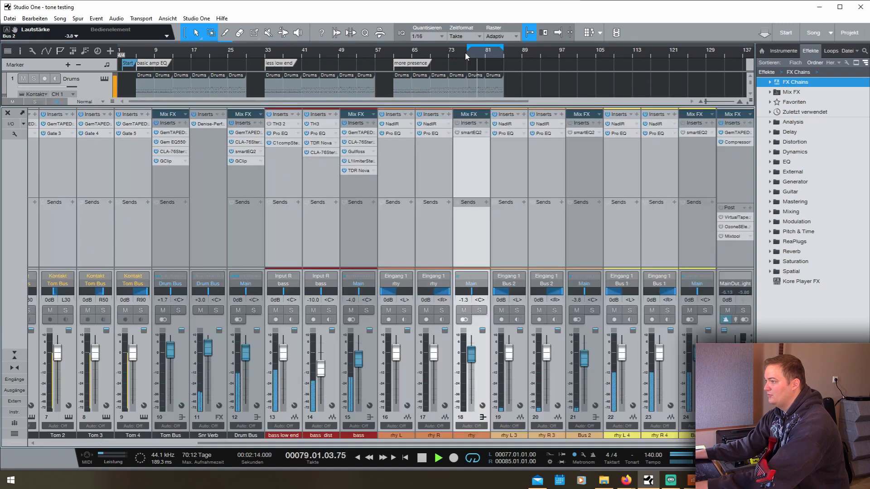
{"action": "right_click", "coordinate": [474, 137]}
{"action": "left_click", "coordinate": [507, 218]}
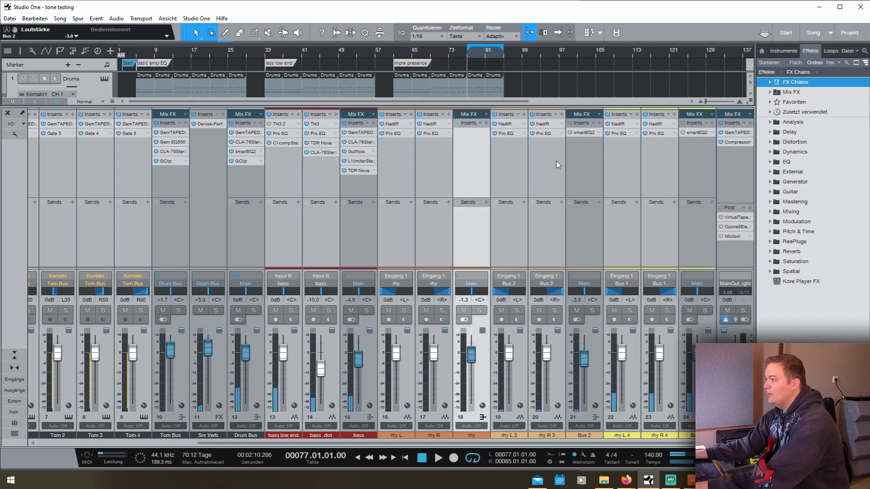
{"action": "right_click", "coordinate": [584, 133]}
{"action": "left_click", "coordinate": [620, 218]}
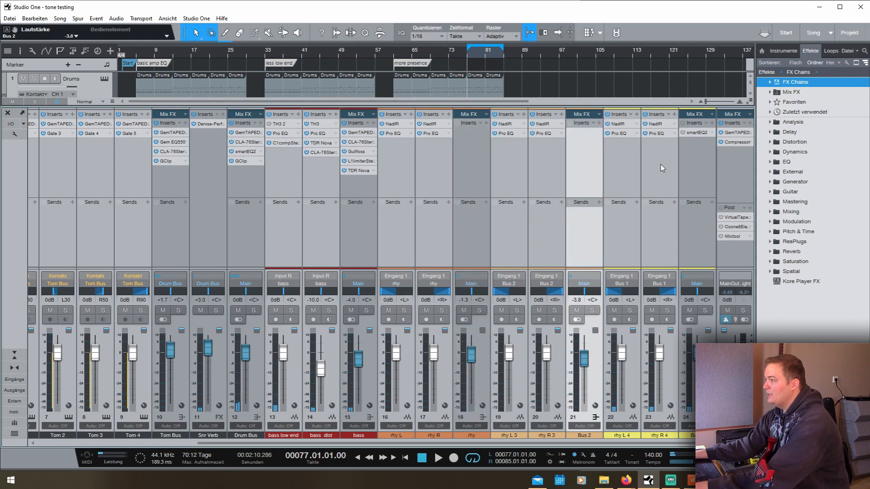
{"action": "right_click", "coordinate": [693, 134]}
{"action": "left_click", "coordinate": [715, 218]}
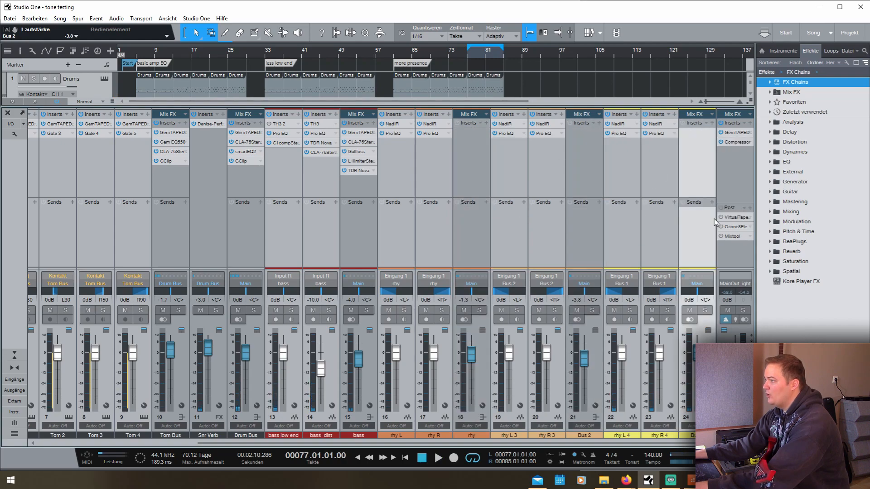
- Insert Pro EQ on the rhy bus, solo that bus and set the playback position to bar 5 in the arrangement
{"action": "left_click", "coordinate": [797, 163]}
{"action": "left_click_drag", "start_coordinate": [816, 202], "coordinate": [464, 165]}
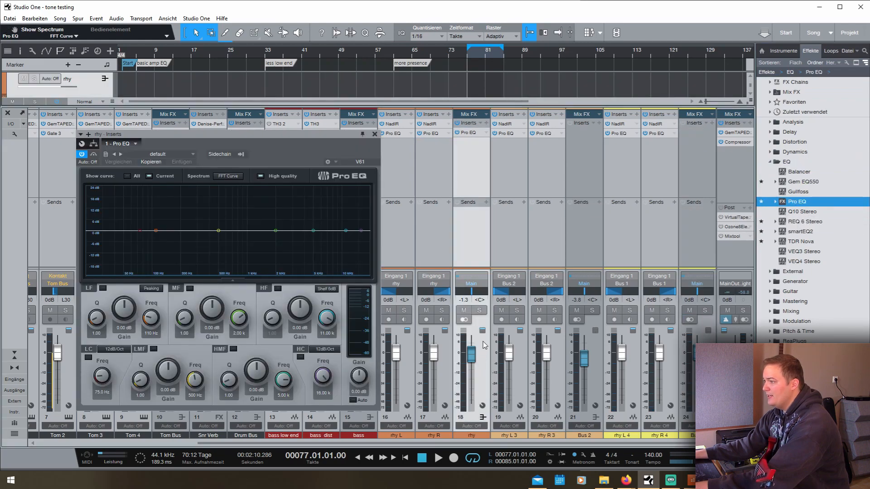
{"action": "key", "text": "F3"}
{"action": "left_click_drag", "start_coordinate": [283, 150], "coordinate": [600, 148]}
{"action": "left_click", "coordinate": [137, 54]}
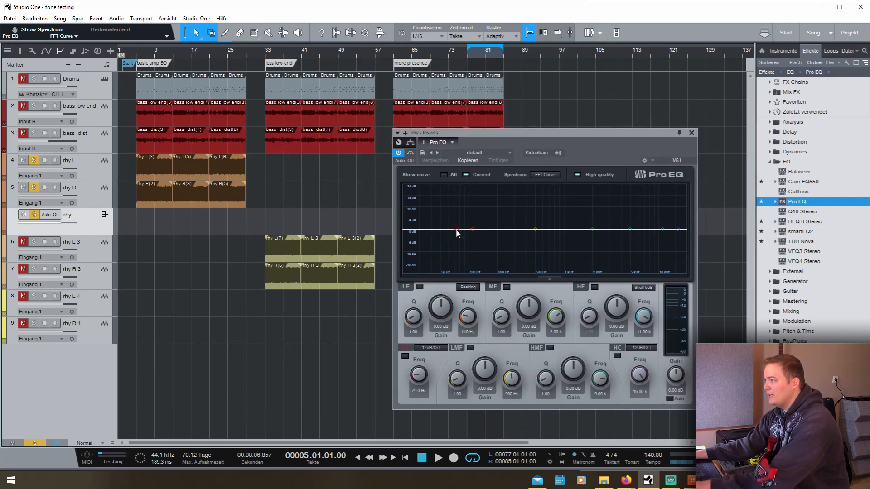
- During playback, set the low cut to 127 Hz and the LF band to -4.24 dB at 175 Hz with a Q of 0.70
{"action": "key", "text": "space"}
{"action": "left_click_drag", "start_coordinate": [456, 229], "coordinate": [492, 238]}
{"action": "scroll", "coordinate": [493, 238], "scroll_direction": "down", "scroll_amount": 3}
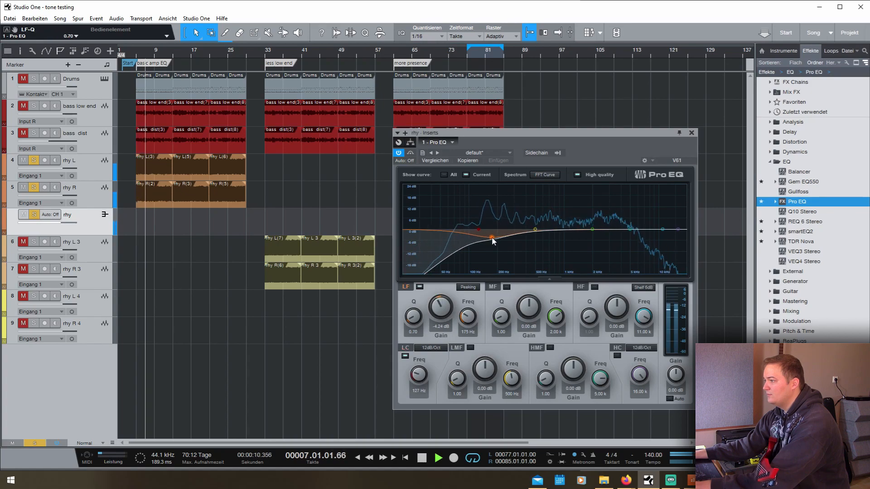
- Cut the HMF band by 4.71 dB near 2.9 kHz, boost the HF shelf 5.18 dB at 1.31 kHz and set the high cut to 9.78 kHz
{"action": "left_click_drag", "start_coordinate": [628, 230], "coordinate": [608, 238]}
{"action": "scroll", "coordinate": [608, 237], "scroll_direction": "up", "scroll_amount": 3}
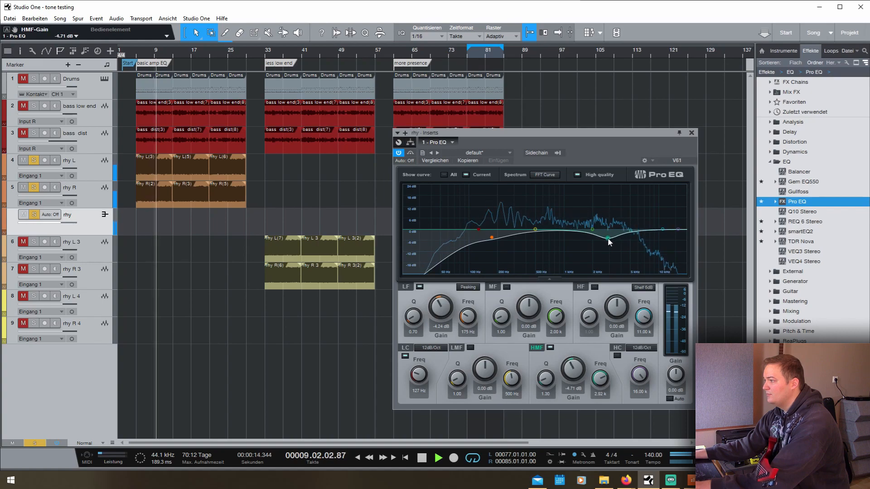
{"action": "left_click_drag", "start_coordinate": [678, 229], "coordinate": [575, 221]}
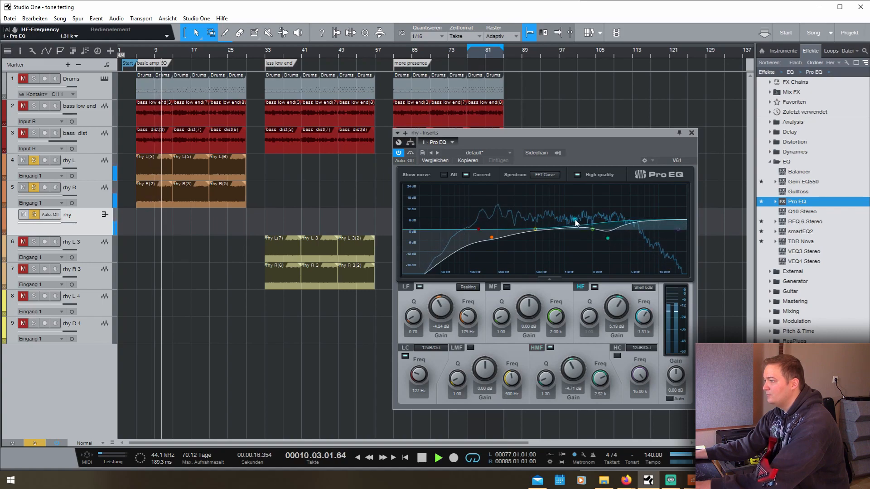
{"action": "left_click_drag", "start_coordinate": [679, 229], "coordinate": [658, 230]}
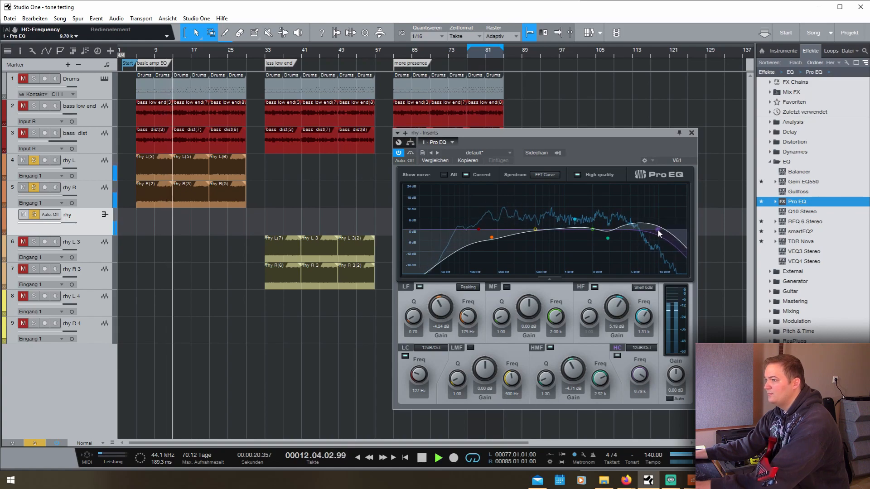
- Unsolo the rhy bus and remove its automation track from the arrangement
{"action": "left_click", "coordinate": [34, 215]}
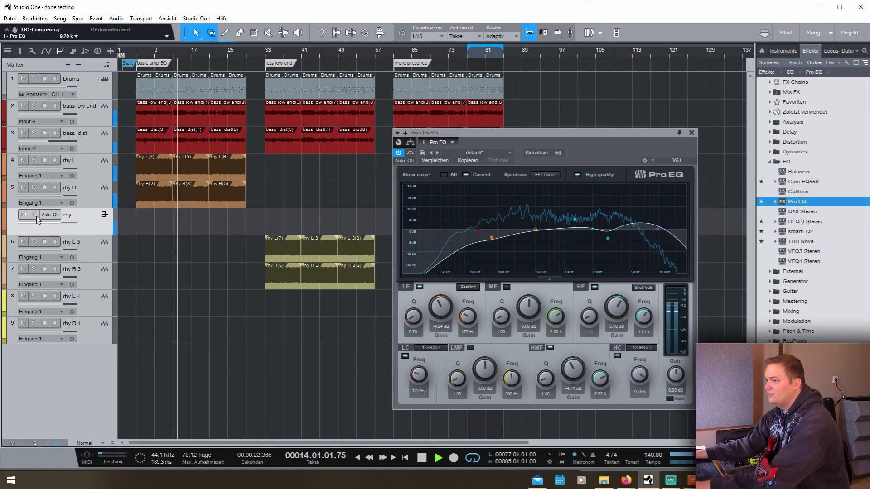
{"action": "right_click", "coordinate": [92, 227]}
{"action": "left_click", "coordinate": [23, 233]}
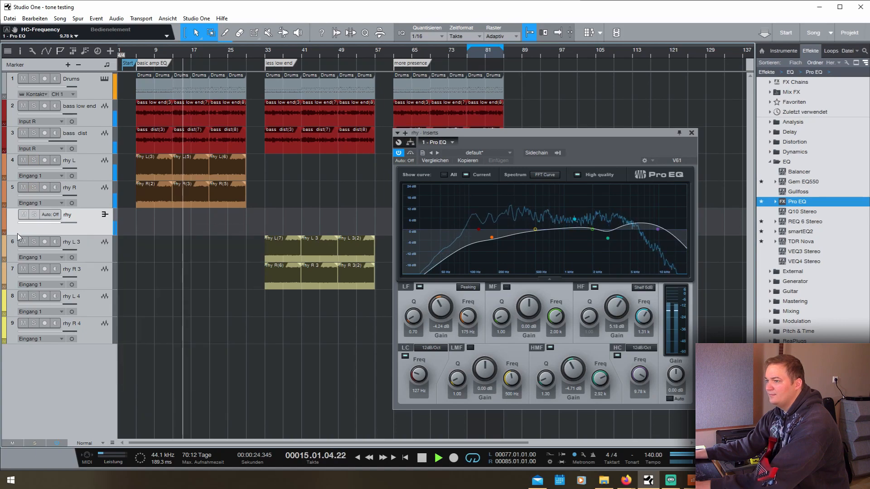
{"action": "left_click", "coordinate": [4, 233]}
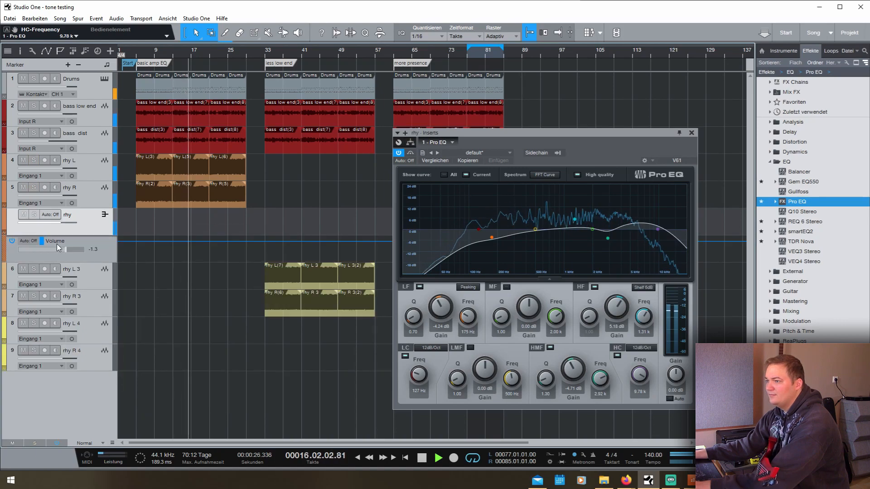
{"action": "key", "text": "space"}
{"action": "right_click", "coordinate": [108, 256]}
- Play the basic amp EQ section from bars 5 and 13 and lower the rhy bus fader to -2.1 dB
{"action": "key", "text": "space"}
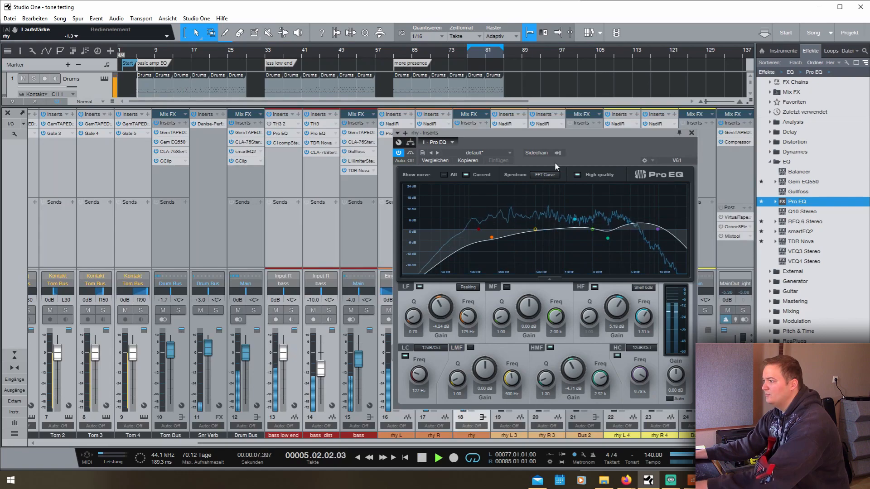
{"action": "key", "text": "F3"}
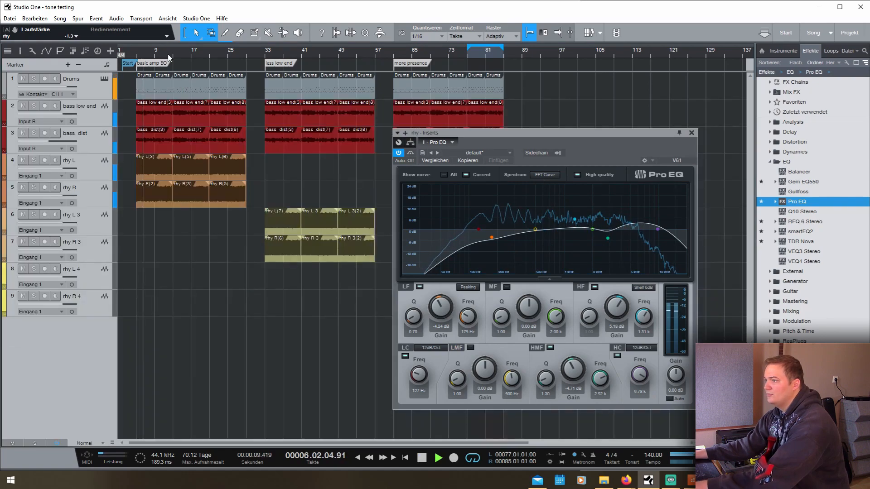
{"action": "left_click", "coordinate": [172, 53]}
{"action": "key", "text": "F3"}
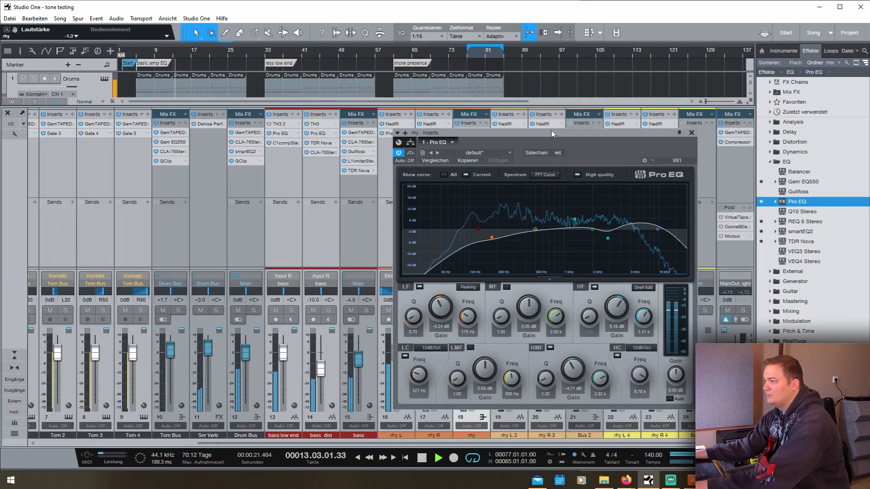
{"action": "left_click_drag", "start_coordinate": [588, 144], "coordinate": [292, 114]}
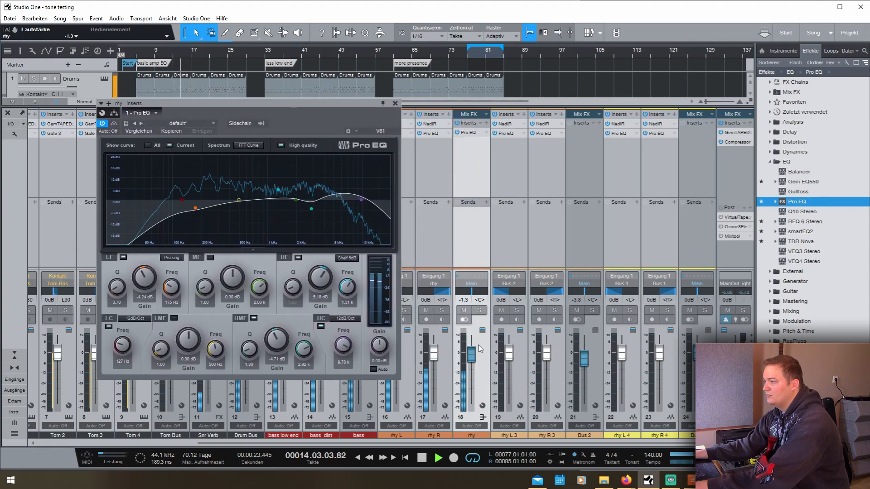
{"action": "scroll", "coordinate": [478, 346], "scroll_direction": "down", "scroll_amount": 2}
- Cut the LMF band by 2.82 dB at 842 Hz and turn the LF band into a Shelf 12dB at 240 Hz, about -3.8 dB
{"action": "left_click_drag", "start_coordinate": [243, 195], "coordinate": [260, 205]}
{"action": "left_click_drag", "start_coordinate": [195, 208], "coordinate": [209, 207]}
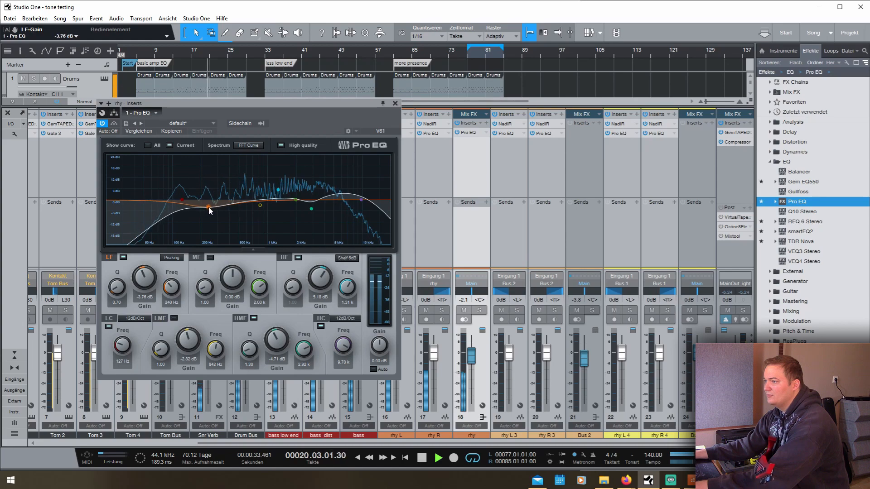
{"action": "left_click", "coordinate": [175, 259]}
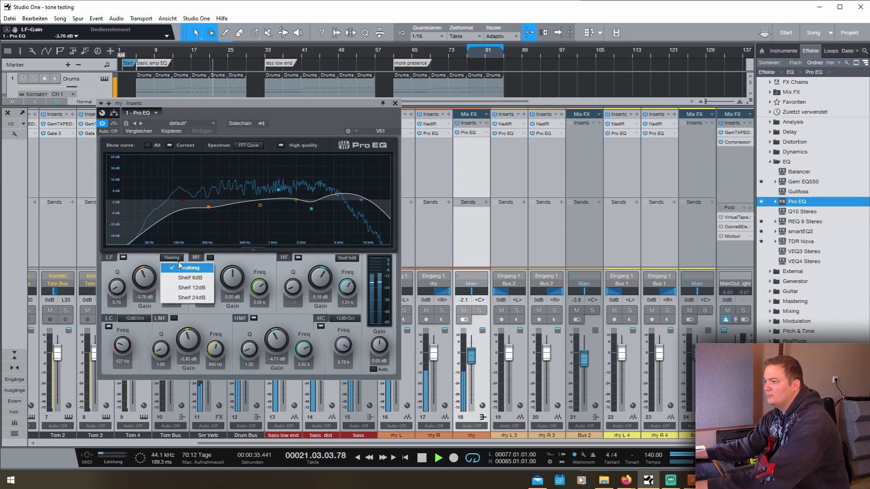
{"action": "left_click", "coordinate": [191, 288]}
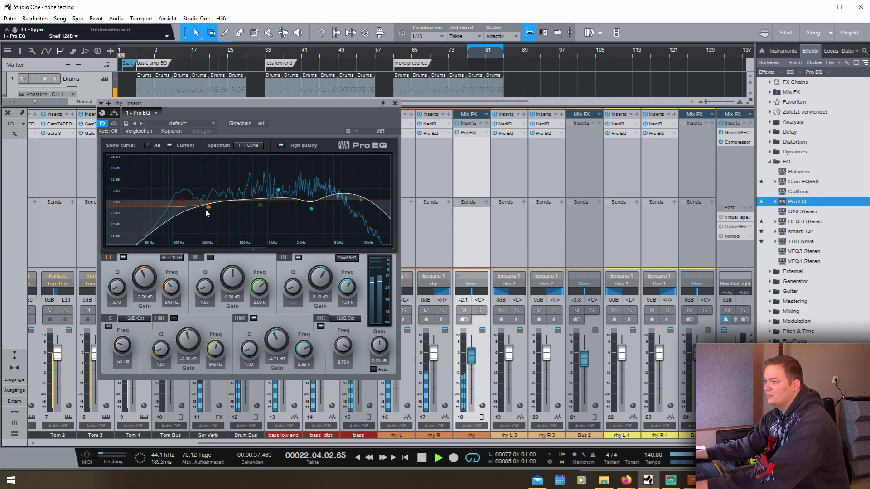
- Move the LF shelf to 377 Hz and set its gain to -4.47 dB
{"action": "scroll", "coordinate": [209, 208], "scroll_direction": "up", "scroll_amount": 3}
{"action": "left_click_drag", "start_coordinate": [208, 207], "coordinate": [227, 208]}
{"action": "scroll", "coordinate": [227, 210], "scroll_direction": "down", "scroll_amount": 3}
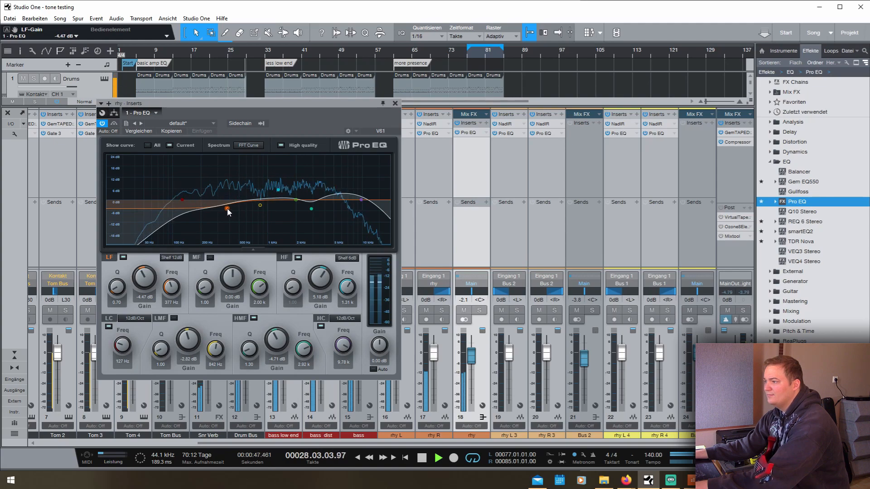
- Restart playback from bar 13 and raise the LF shelf frequency to 705 Hz
{"action": "key", "text": "space"}
{"action": "key", "text": "space"}
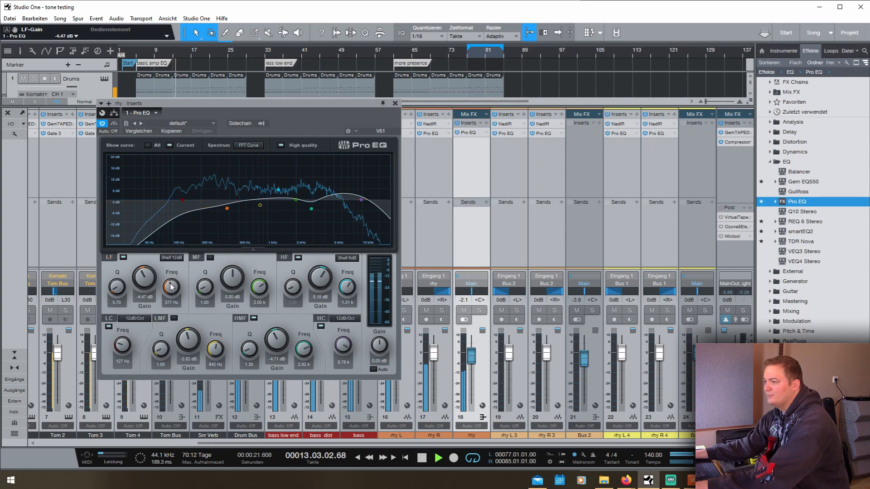
{"action": "mouse_move", "coordinate": [172, 286]}
{"action": "left_mouse_down"}
{"action": "mouse_move", "coordinate": [174, 304]}
{"action": "mouse_move", "coordinate": [174, 290]}
{"action": "left_mouse_up"}
- Listen to the equalized rhy bus soloed from bar 13, and unsolo it to hear it in the full mix
{"action": "key", "text": "s"}
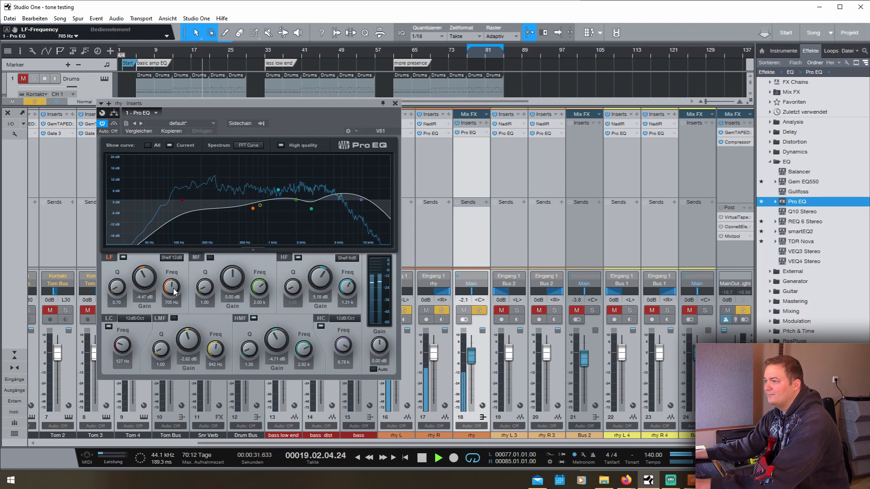
{"action": "key", "text": "space"}
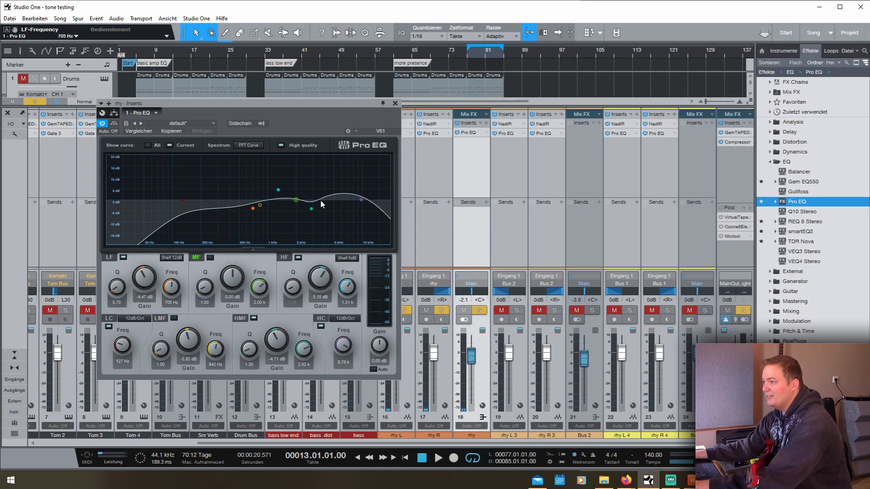
{"action": "key", "text": "space"}
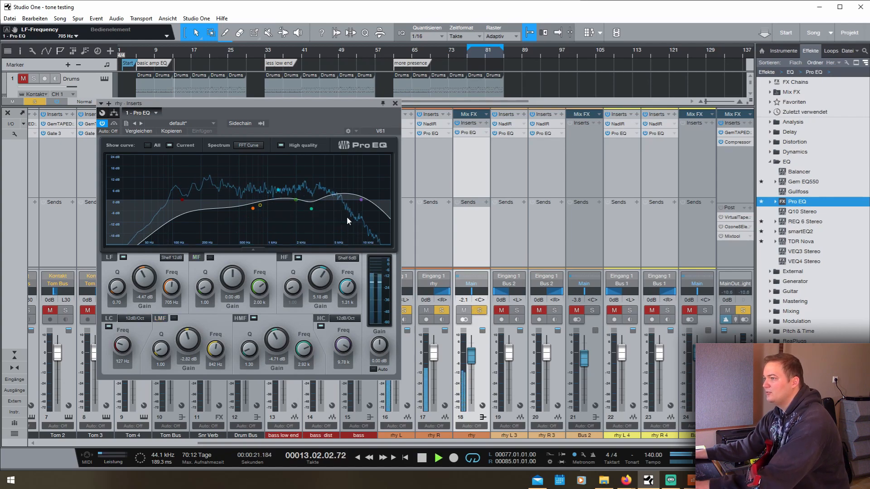
{"action": "left_click", "coordinate": [479, 311]}
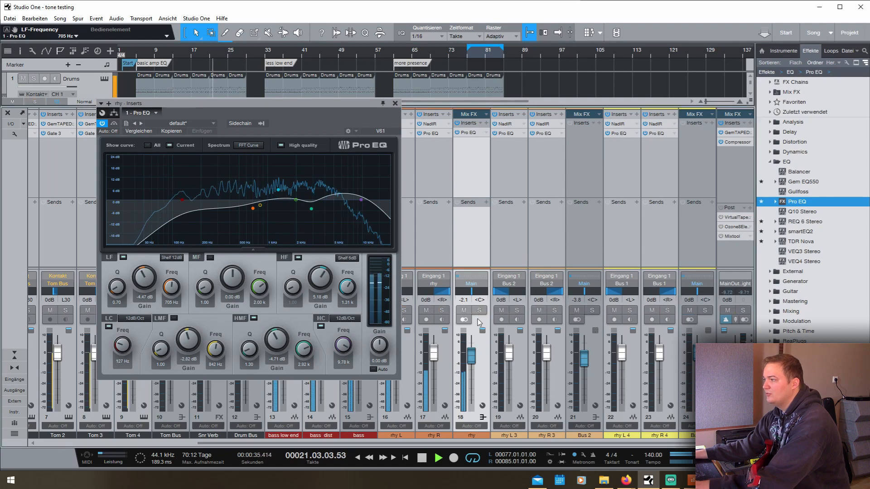
- Close the rhy bus's Pro EQ window and set the rhy bus level to -1.0 dB
{"action": "left_click", "coordinate": [395, 104]}
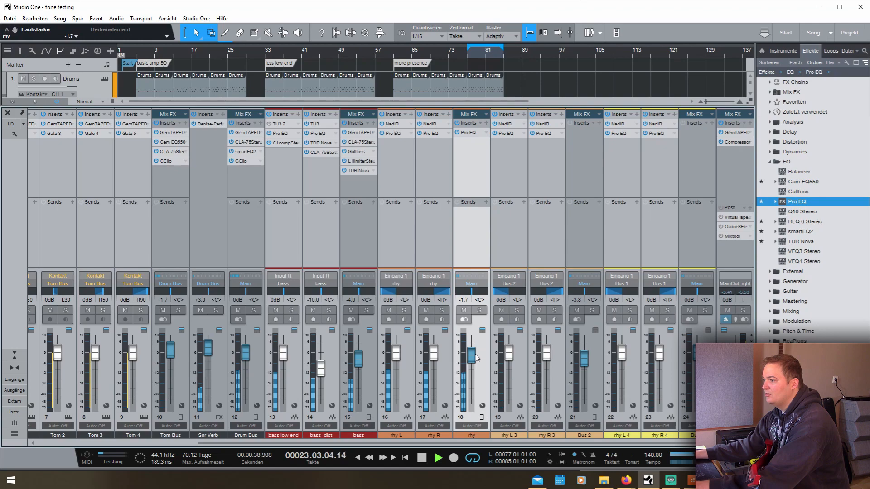
{"action": "left_click", "coordinate": [468, 301]}
{"action": "type", "text": "-1"}
{"action": "key", "text": "Return"}
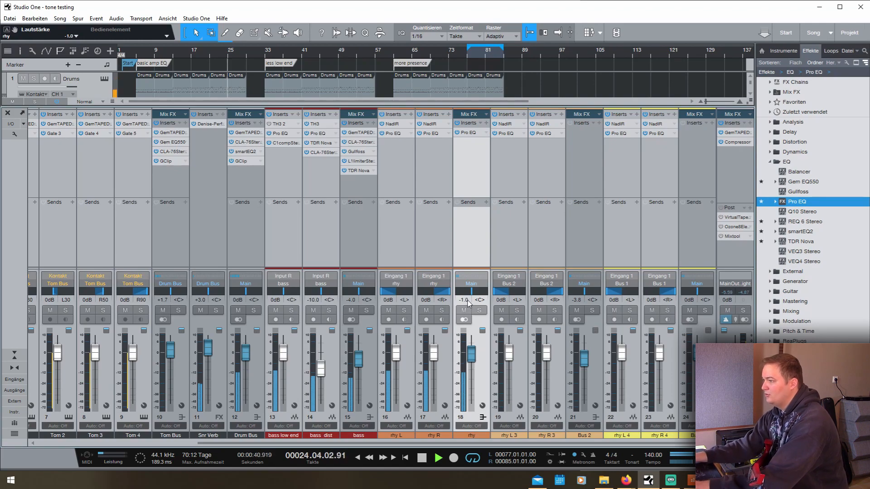
- Stop playback and insert a Pro EQ on Bus 2
{"action": "left_click", "coordinate": [587, 162]}
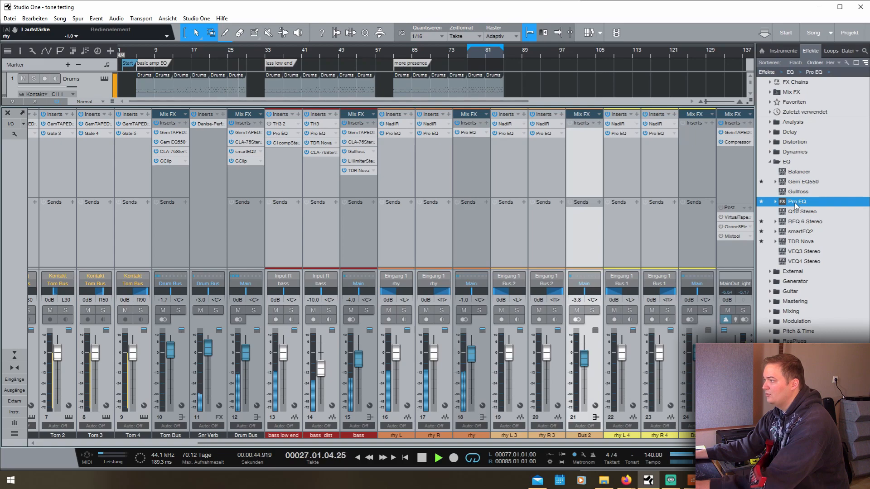
{"action": "key", "text": "space"}
{"action": "left_click_drag", "start_coordinate": [797, 203], "coordinate": [584, 178]}
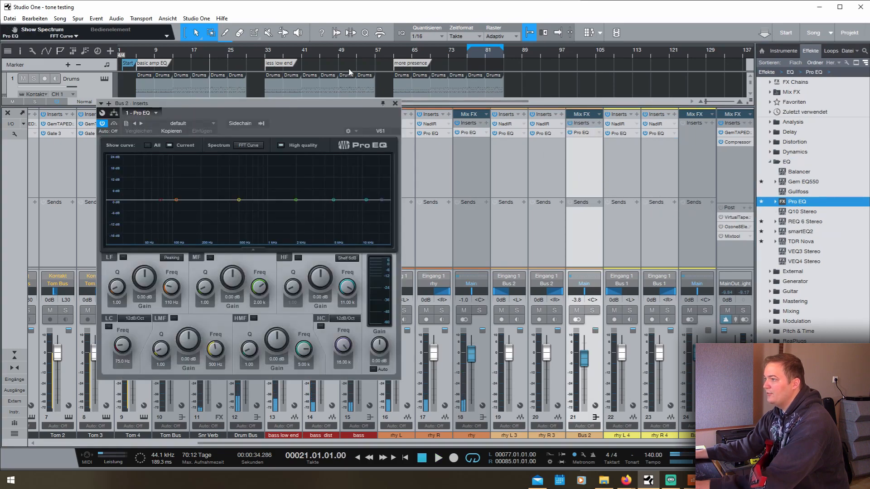
- Play from bar 41 with Bus 2 briefly soloed, and set the loop range to bars 41 to 49
{"action": "left_click", "coordinate": [303, 56]}
{"action": "key", "text": "space"}
{"action": "left_click", "coordinate": [592, 311]}
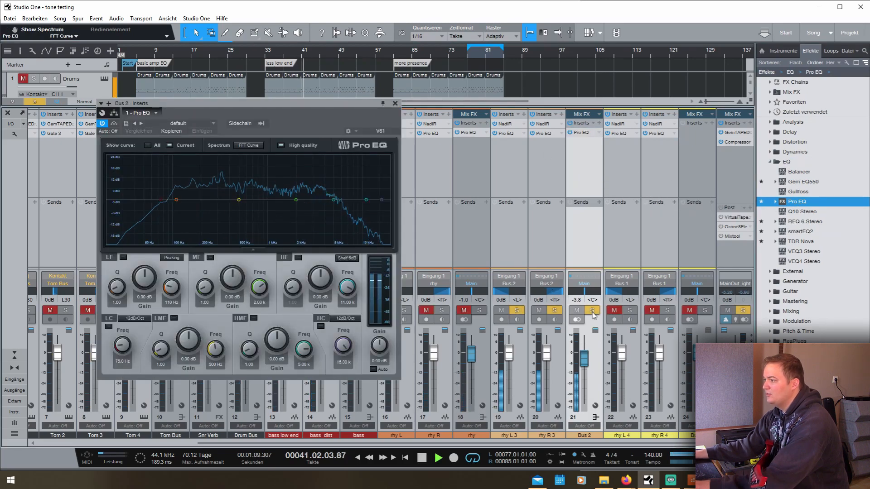
{"action": "left_click", "coordinate": [594, 313]}
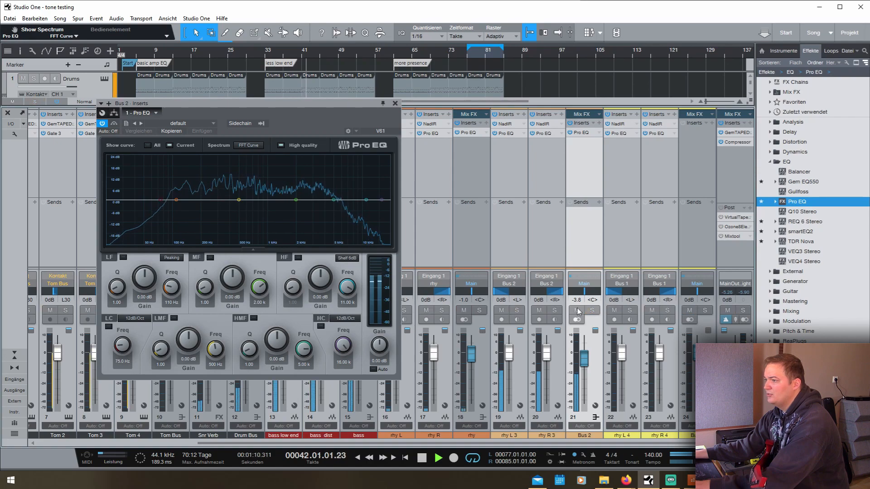
{"action": "left_click", "coordinate": [304, 53], "text": "ctrl"}
{"action": "left_click", "coordinate": [333, 53], "text": "alt"}
- Shape Bus 2's EQ: LC 123 Hz, LF -3.05 dB at 232 Hz, MF 1.20 kHz, HMF -4.24 dB at 2.79 kHz, HF 6.12 dB at 1.16 kHz
{"action": "left_click_drag", "start_coordinate": [160, 200], "coordinate": [207, 205]}
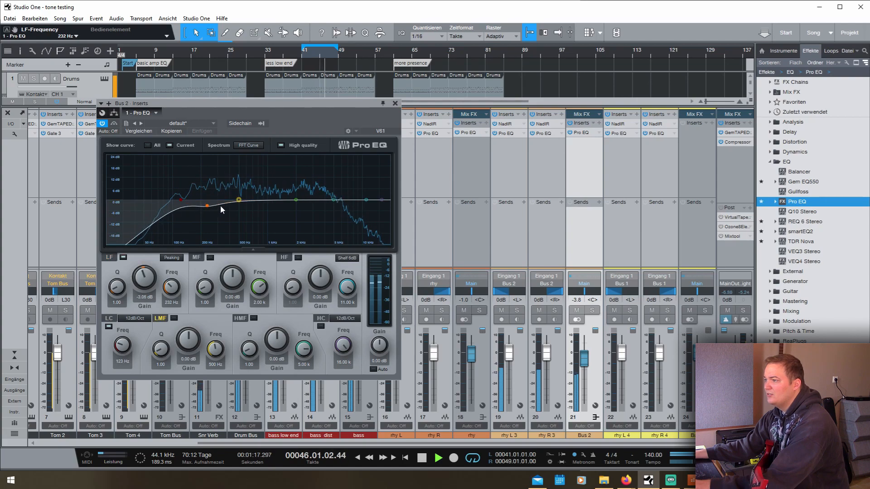
{"action": "left_click_drag", "start_coordinate": [297, 199], "coordinate": [275, 199]}
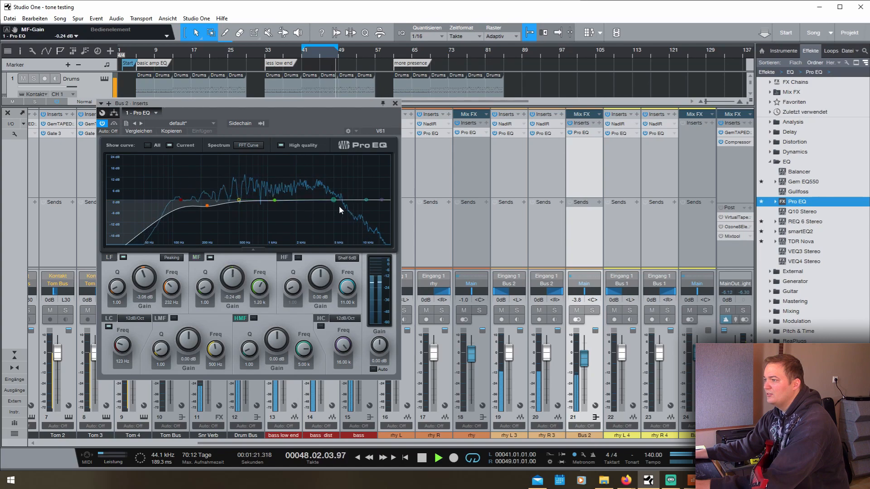
{"action": "left_click_drag", "start_coordinate": [366, 199], "coordinate": [279, 188]}
{"action": "left_click_drag", "start_coordinate": [333, 200], "coordinate": [274, 190]}
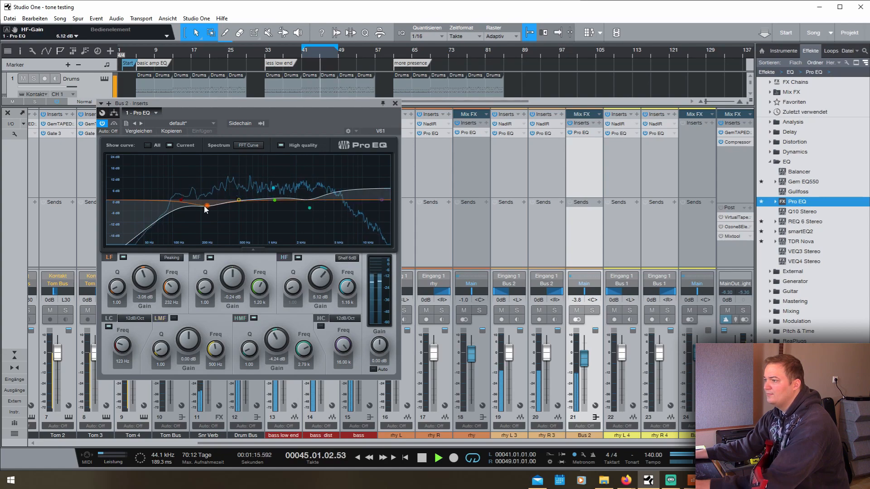
- Set Bus 2's LF to Q 0.70, -2.12 dB at 313 Hz, and after comparing with bar 13, set MF to -2.59 dB at 714 Hz
{"action": "left_click_drag", "start_coordinate": [207, 207], "coordinate": [220, 208]}
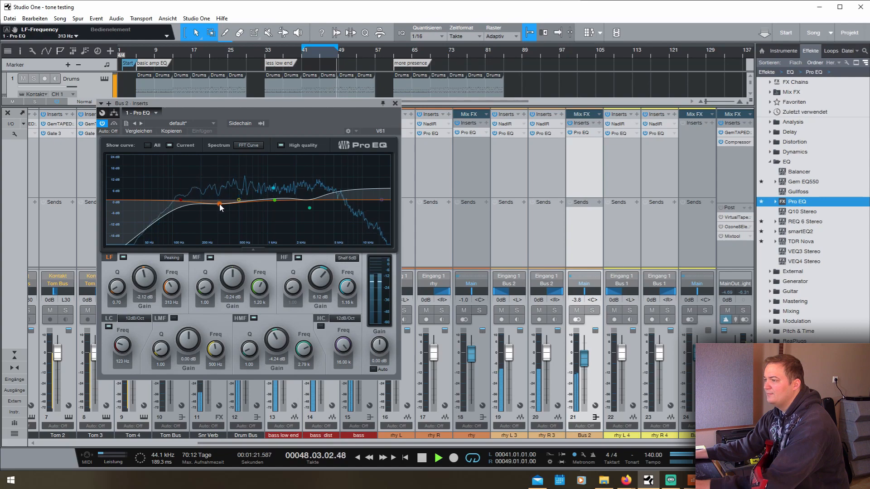
{"action": "left_click", "coordinate": [176, 52]}
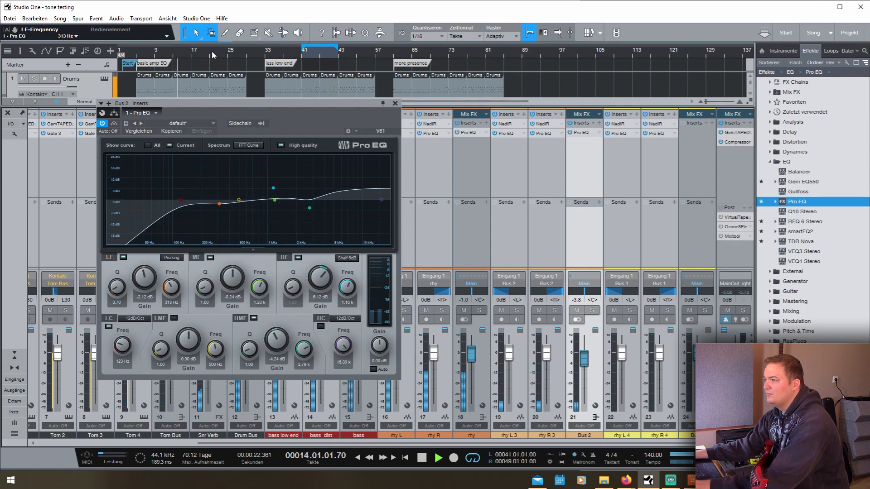
{"action": "left_click", "coordinate": [301, 54]}
{"action": "left_click_drag", "start_coordinate": [275, 200], "coordinate": [253, 205]}
- Raise the Bus 2 level to -1.3 dB and compare it with the basic amp EQ section from bar 13
{"action": "scroll", "coordinate": [576, 359], "scroll_direction": "up", "scroll_amount": 2}
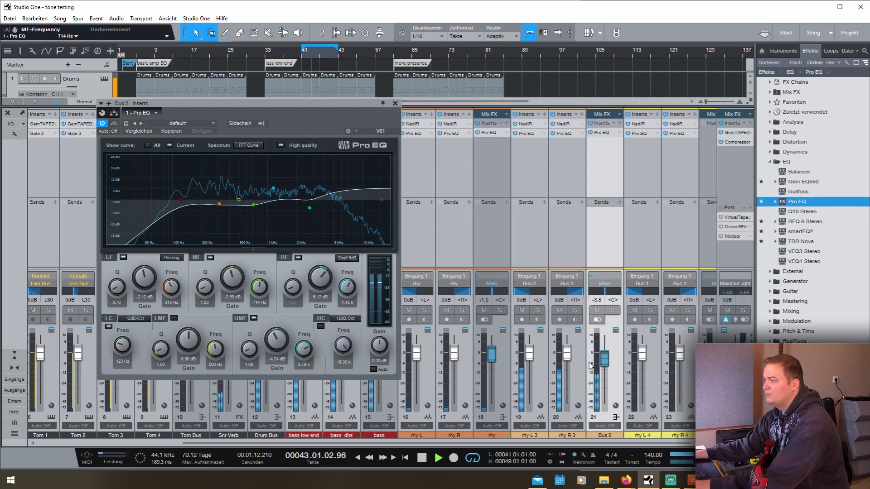
{"action": "scroll", "coordinate": [607, 363], "scroll_direction": "up", "scroll_amount": 3}
{"action": "scroll", "coordinate": [610, 365], "scroll_direction": "down", "scroll_amount": 1}
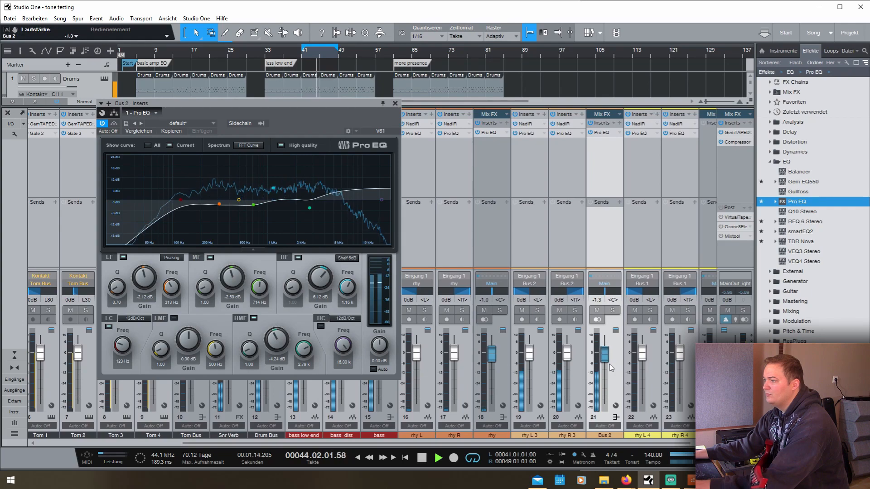
{"action": "scroll", "coordinate": [608, 444], "scroll_direction": "down", "scroll_amount": 2}
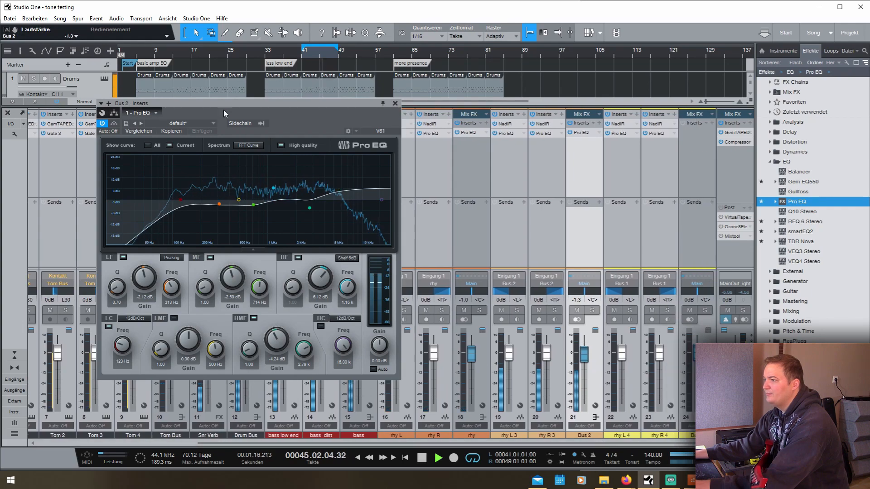
{"action": "left_click", "coordinate": [174, 51]}
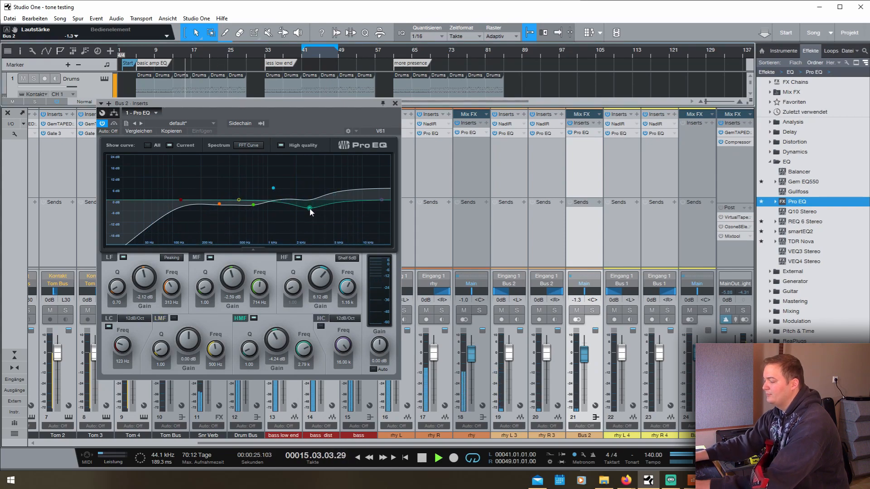
- Set Bus 2's HMF to -5.41 dB at 2.95 kHz and LMF to -4.94 dB at 676 Hz, and raise the bus level to -0.8 dB
{"action": "key", "text": "KP_1"}
{"action": "left_click_drag", "start_coordinate": [309, 208], "coordinate": [312, 210]}
{"action": "mouse_move", "coordinate": [253, 205]}
{"action": "left_mouse_down"}
{"action": "mouse_move", "coordinate": [266, 196]}
{"action": "mouse_move", "coordinate": [251, 194]}
{"action": "mouse_move", "coordinate": [252, 210]}
{"action": "left_mouse_up"}
{"action": "scroll", "coordinate": [253, 209], "scroll_direction": "up", "scroll_amount": 3}
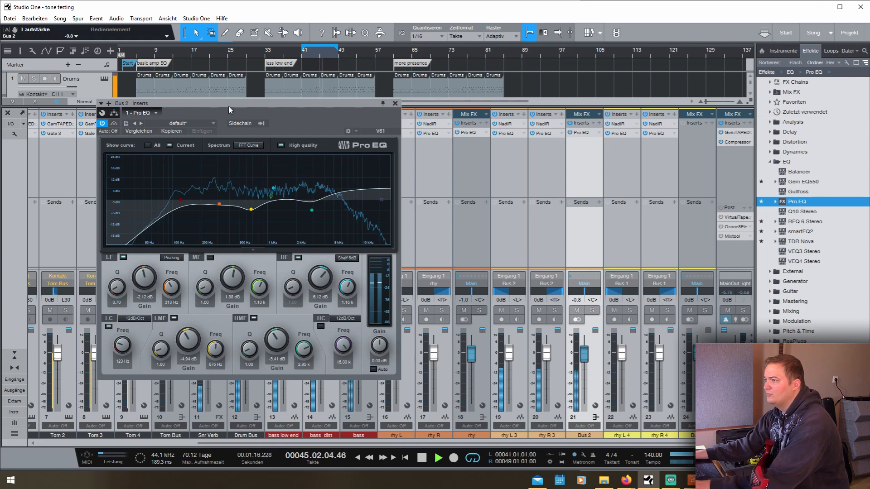
- Listen to the basic amp EQ section from bar 13 and review the rhy bus's Pro EQ curve
{"action": "left_click", "coordinate": [173, 50]}
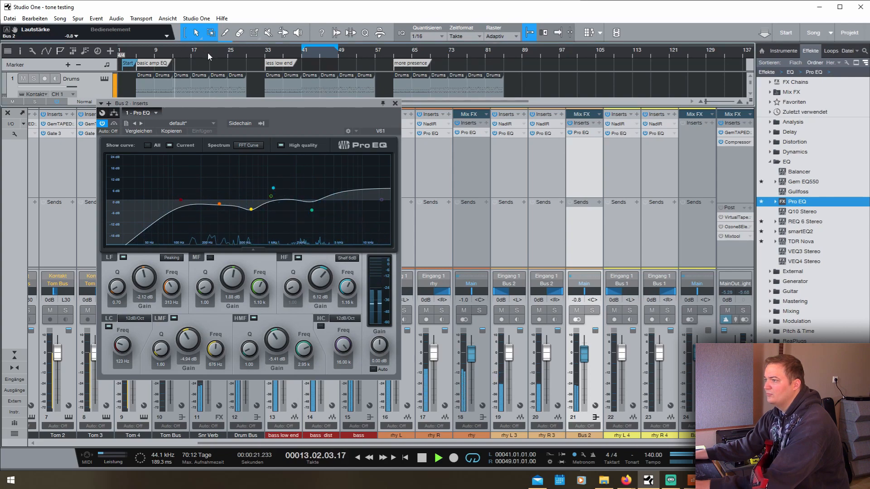
{"action": "key", "text": "space"}
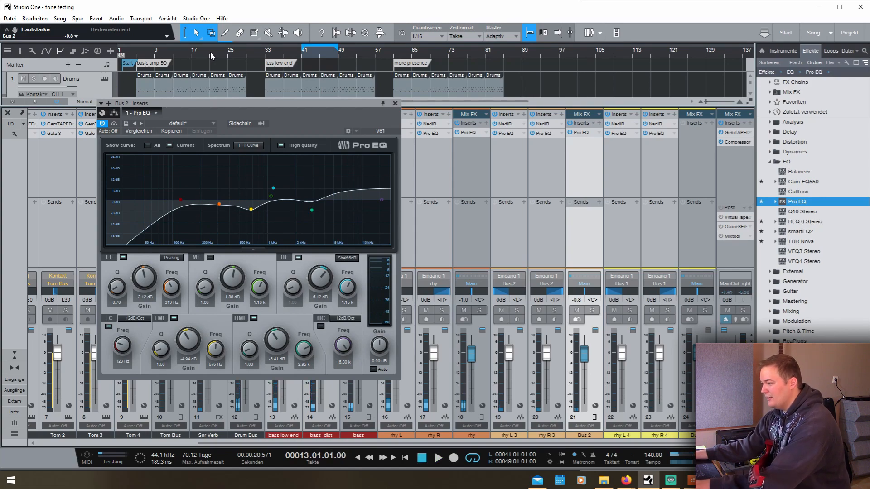
{"action": "left_click", "coordinate": [462, 177]}
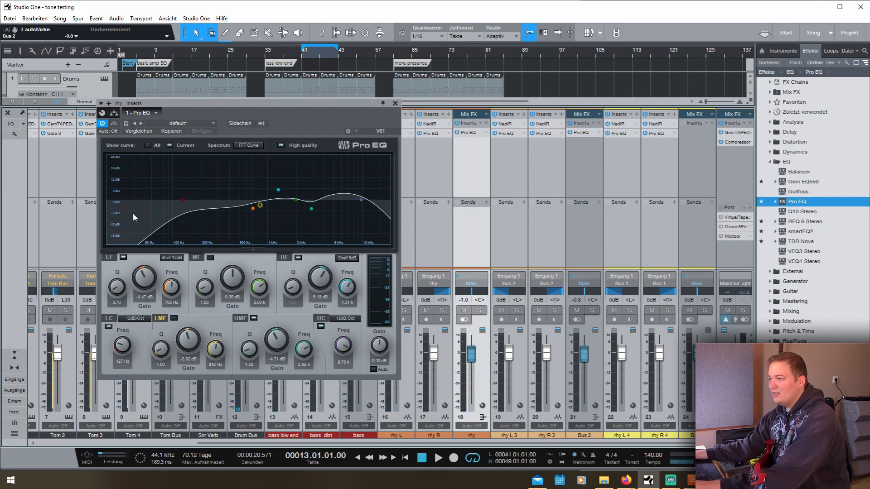
{"action": "left_click", "coordinate": [395, 104]}
{"action": "key", "text": "space"}
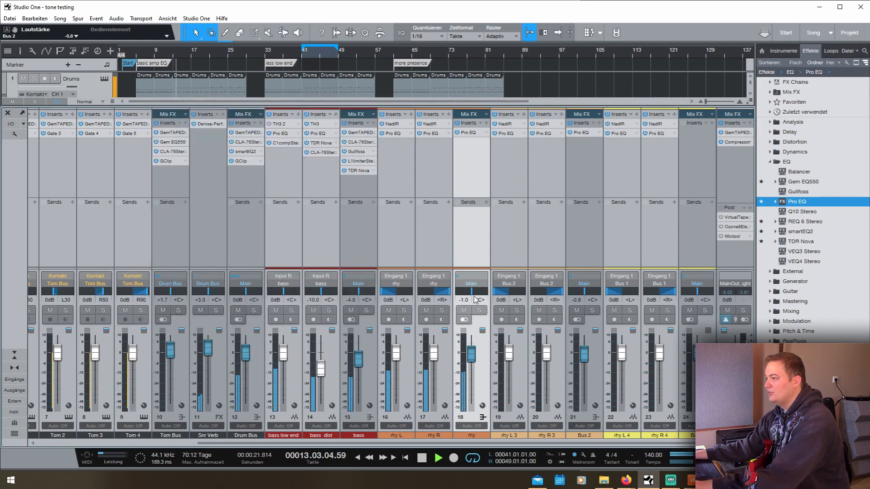
- Compare the soloed rhy bus and Bus 2 from bars 13 and 41, and stop playback and unsolo both
{"action": "left_click", "coordinate": [479, 310]}
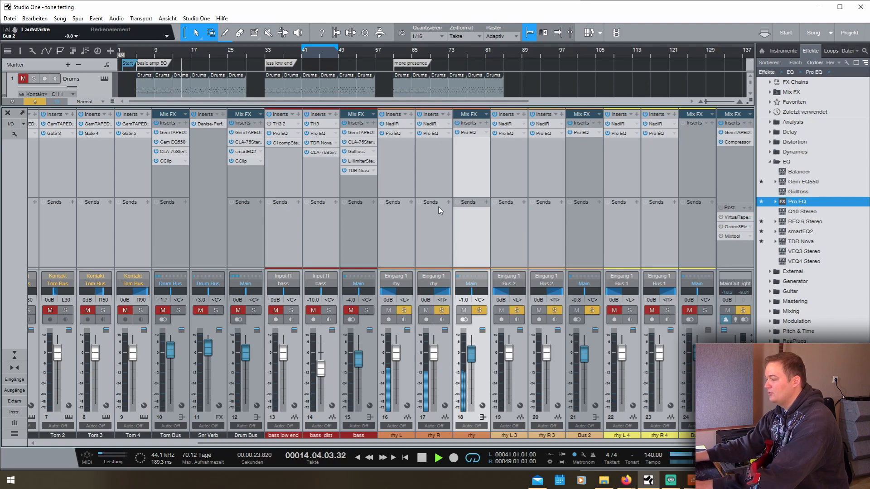
{"action": "key", "text": "KP_1"}
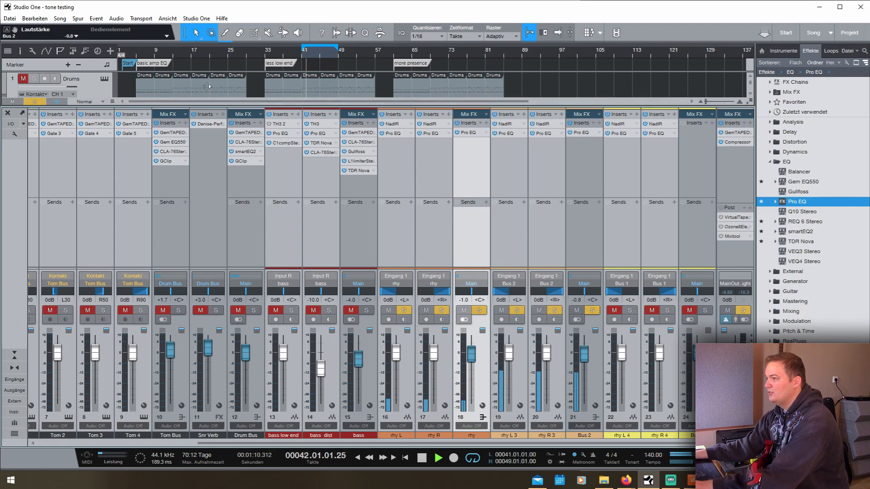
{"action": "left_click", "coordinate": [172, 51]}
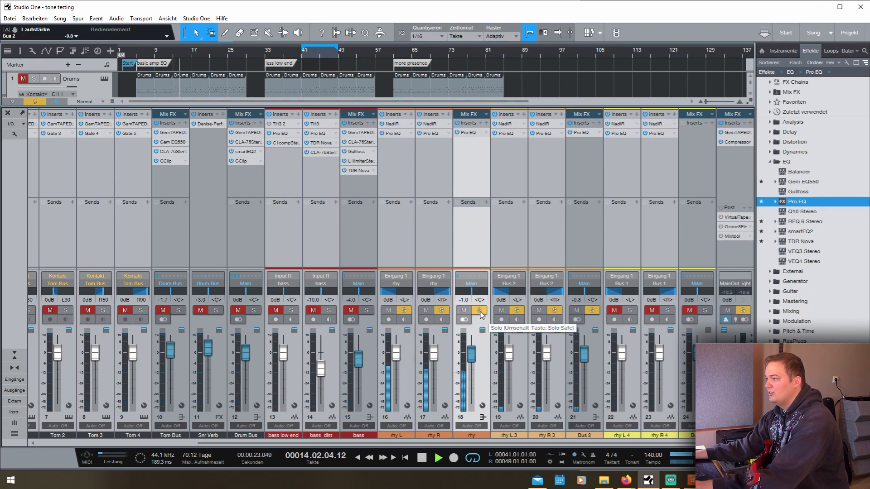
{"action": "key", "text": "space"}
{"action": "left_click", "coordinate": [480, 311]}
{"action": "left_click", "coordinate": [590, 310]}
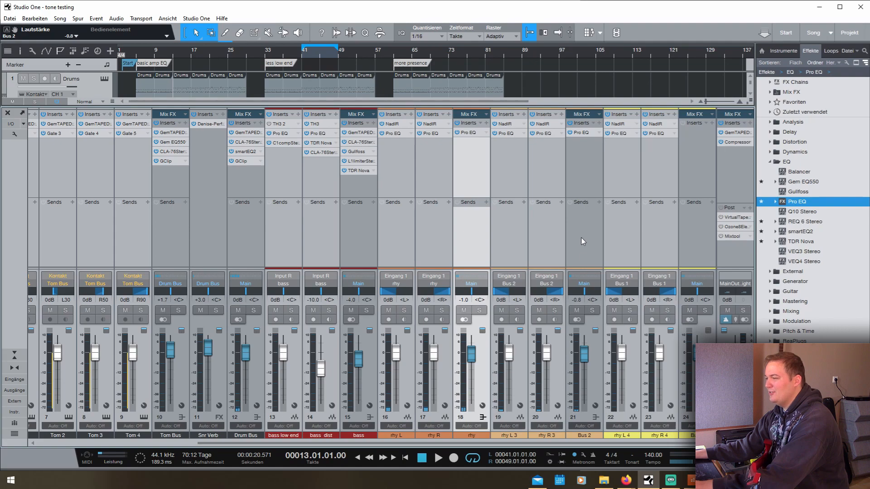
- Compare the two guitar tones in the full mix from bars 13 and 41, and stop playback
{"action": "key", "text": "space"}
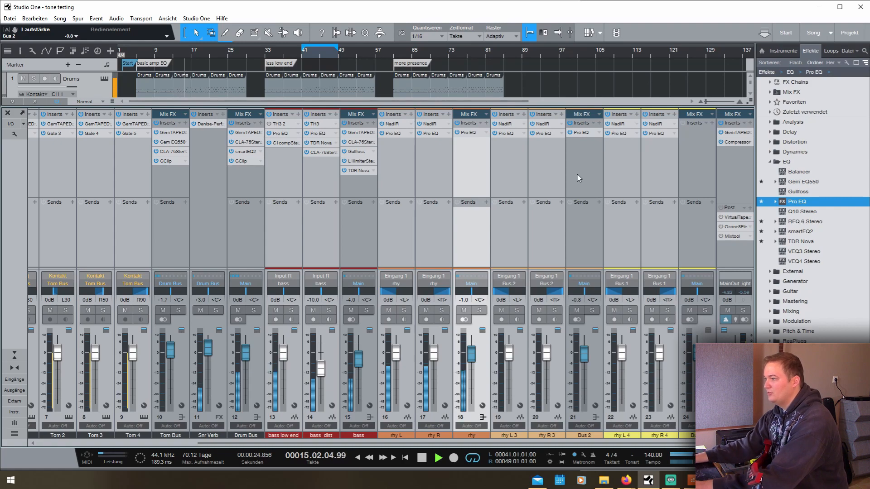
{"action": "key", "text": "KP_1"}
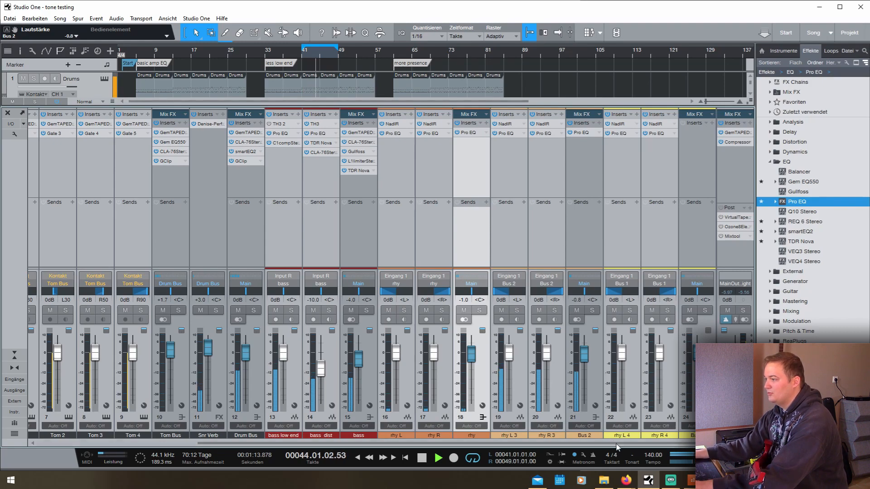
{"action": "key", "text": "space"}
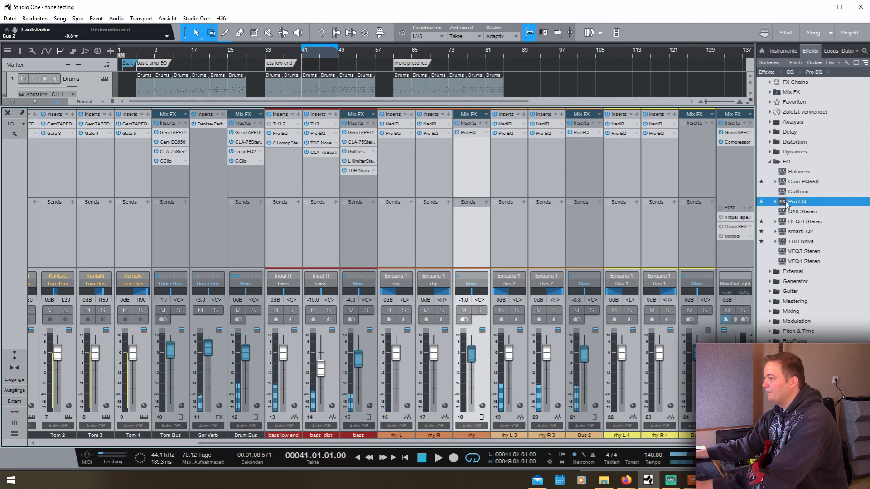
- Insert a Pro EQ on Bus 1 and play the more presence section with the loop range starting at bar 69
{"action": "left_click_drag", "start_coordinate": [791, 203], "coordinate": [695, 165]}
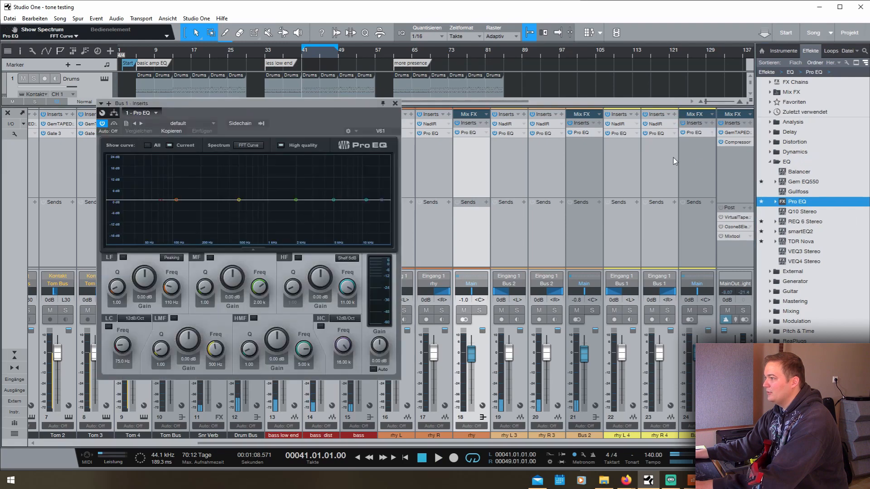
{"action": "left_click", "coordinate": [431, 50], "text": "ctrl"}
{"action": "left_click", "coordinate": [431, 53]}
{"action": "key", "text": "space"}
{"action": "left_click_drag", "start_coordinate": [284, 116], "coordinate": [387, 147]}
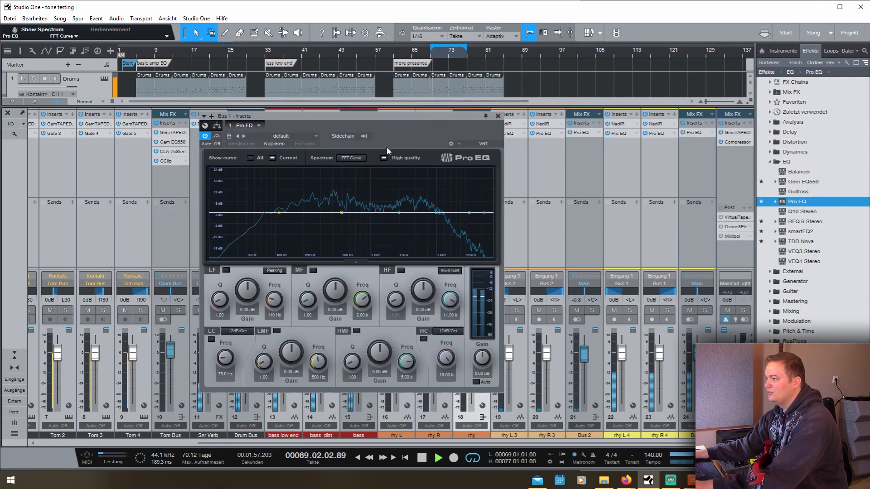
- Cut Bus 1's MF band by 4.71 dB at 2.92 kHz and narrow its bandwidth
{"action": "left_click", "coordinate": [399, 213]}
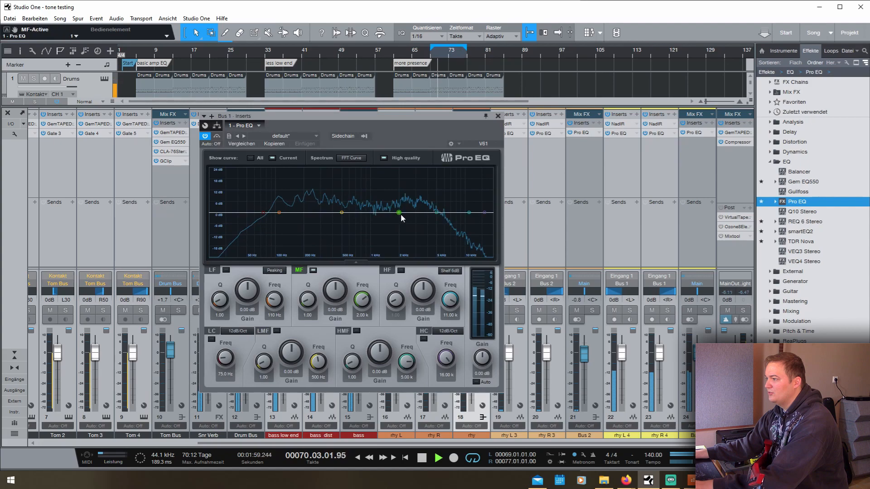
{"action": "left_click_drag", "start_coordinate": [400, 215], "coordinate": [414, 222]}
{"action": "scroll", "coordinate": [413, 221], "scroll_direction": "up", "scroll_amount": 5}
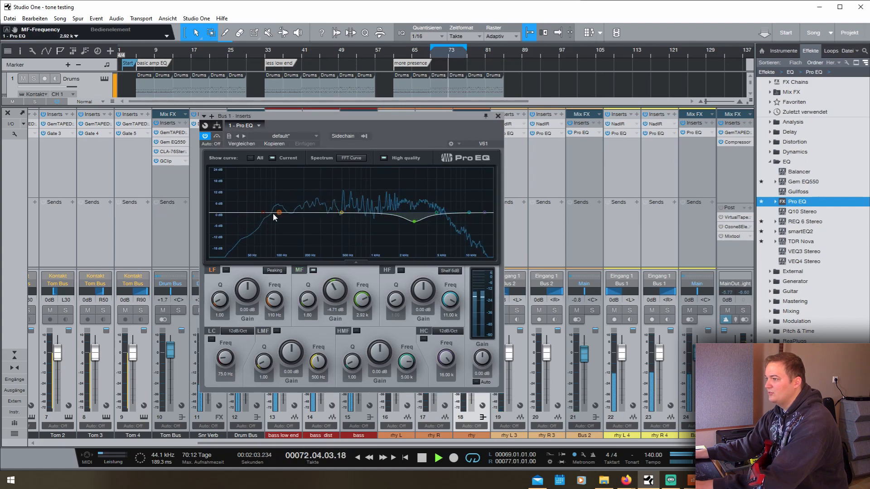
- Set Bus 1's low cut to 128 Hz, HF to 4.00 dB at 2.27 kHz, and LMF to 2.35 dB at 1.11 kHz with Q 0.70
{"action": "left_click_drag", "start_coordinate": [263, 213], "coordinate": [287, 220]}
{"action": "left_click_drag", "start_coordinate": [469, 212], "coordinate": [375, 209]}
{"action": "left_click", "coordinate": [341, 213]}
{"action": "scroll", "coordinate": [376, 205], "scroll_direction": "down", "scroll_amount": 4}
{"action": "scroll", "coordinate": [376, 207], "scroll_direction": "up", "scroll_amount": 3}
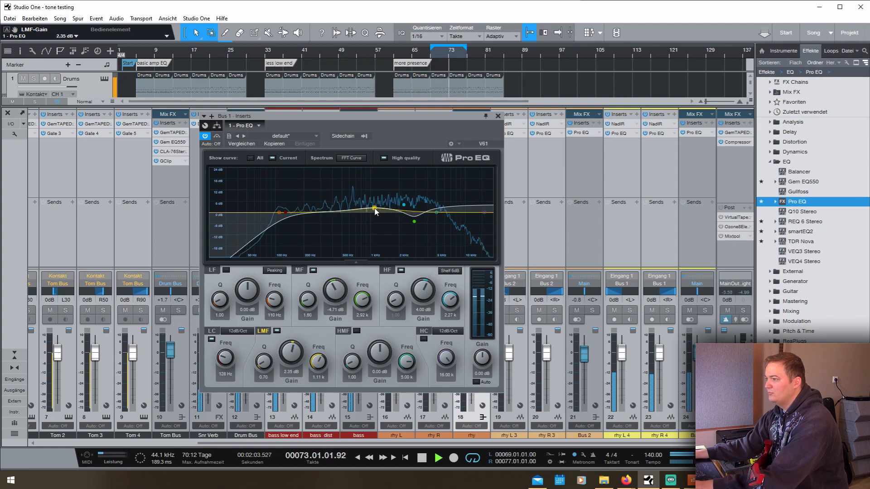
- Compare the three equalized guitar sections in the mix by playing from bars 41, 13 and 69
{"action": "left_click", "coordinate": [266, 54]}
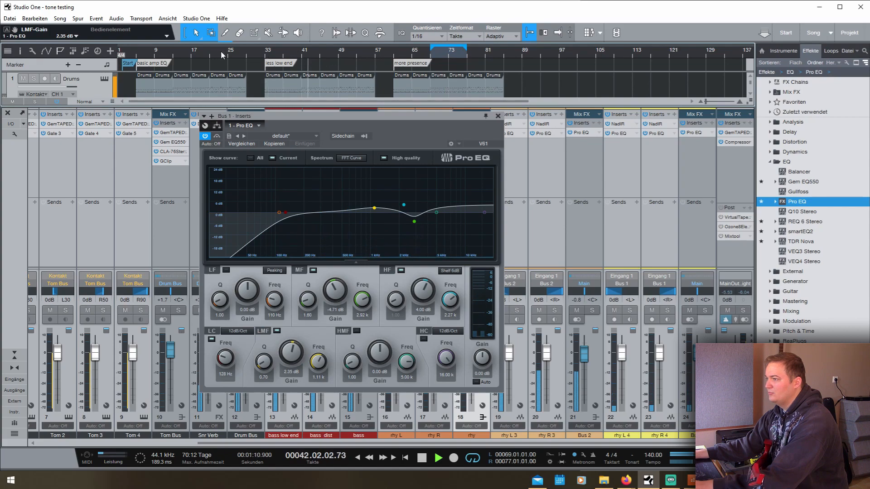
{"action": "left_click", "coordinate": [174, 50]}
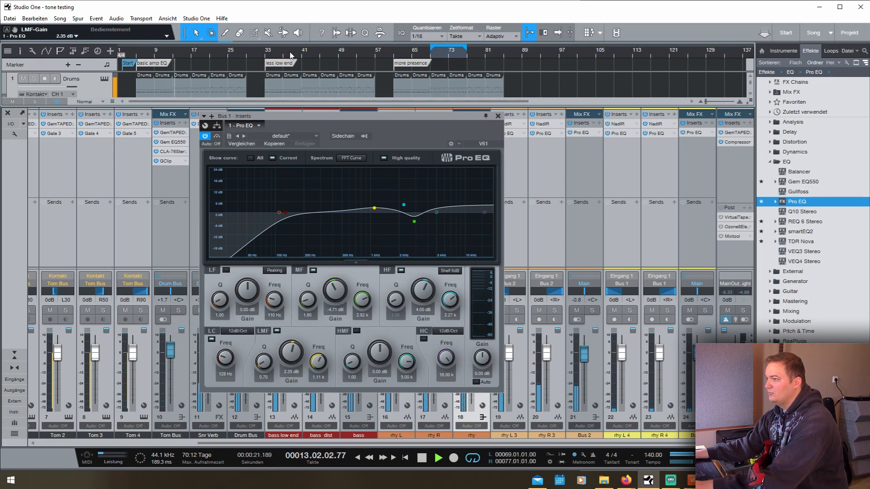
{"action": "left_click", "coordinate": [431, 53]}
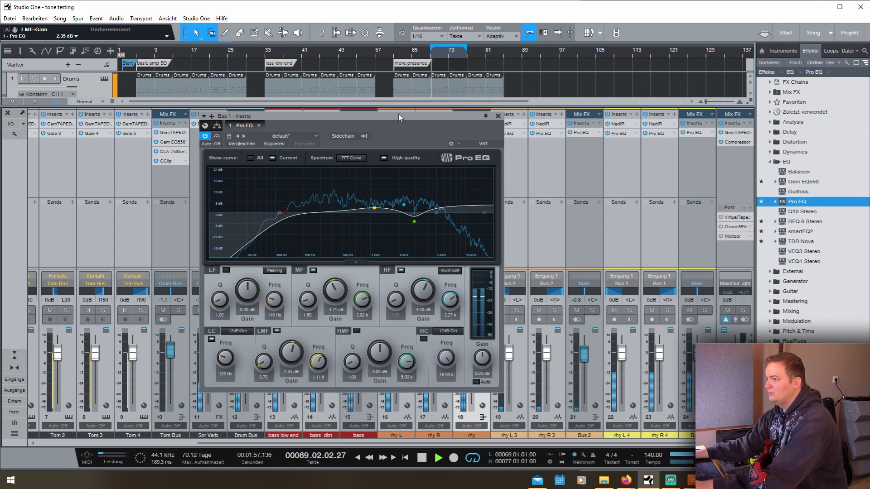
- On Bus 1, disable LMF, set MF to -6.12 dB at 3.12 kHz, HF to 5.18 dB at 1.08 kHz, and high cut to 8.96 kHz
{"action": "double_click", "coordinate": [375, 209]}
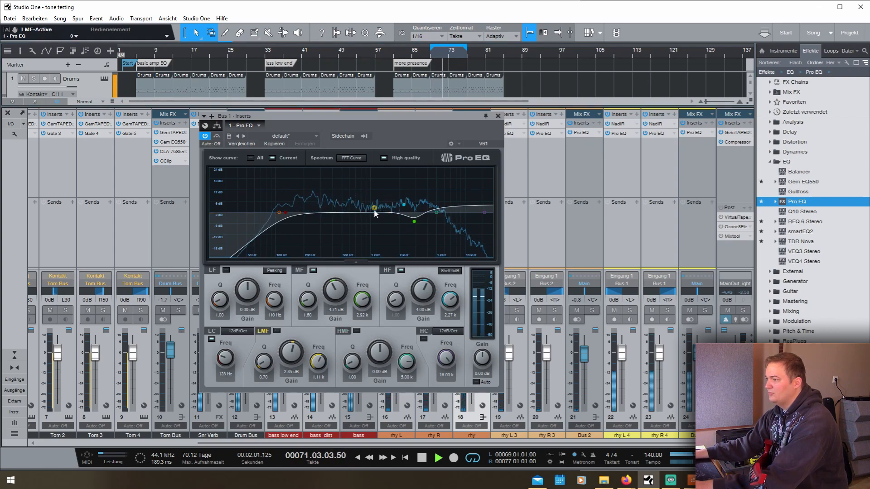
{"action": "left_click_drag", "start_coordinate": [414, 222], "coordinate": [374, 206]}
{"action": "scroll", "coordinate": [416, 225], "scroll_direction": "down", "scroll_amount": 3}
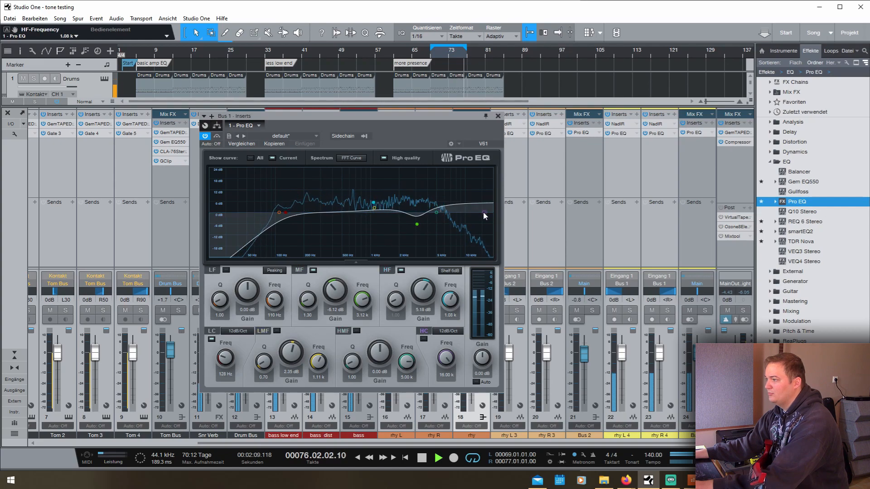
{"action": "left_click_drag", "start_coordinate": [484, 212], "coordinate": [460, 213]}
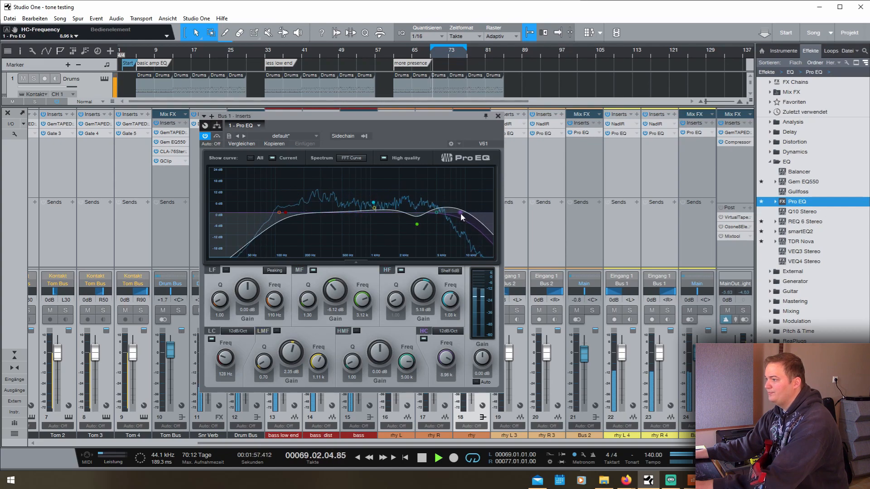
- Set the high cut in Bus 2's Pro EQ to 8.03 kHz and compare its curve with the rhy bus EQ
{"action": "left_click", "coordinate": [581, 133]}
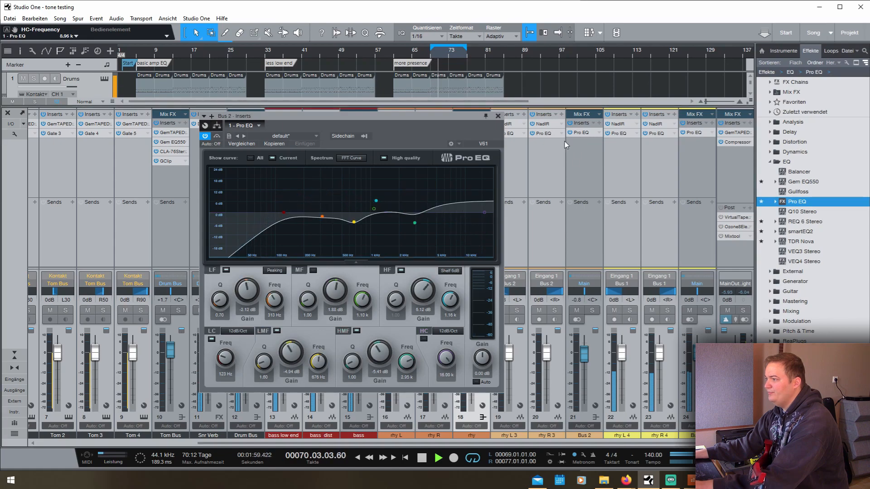
{"action": "left_click_drag", "start_coordinate": [483, 213], "coordinate": [455, 214]}
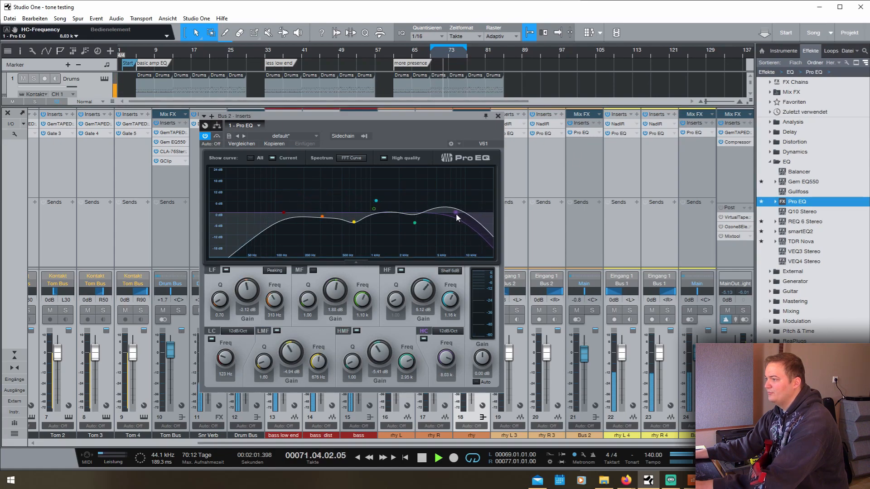
{"action": "left_click_drag", "start_coordinate": [448, 121], "coordinate": [394, 180]}
{"action": "double_click", "coordinate": [475, 132]}
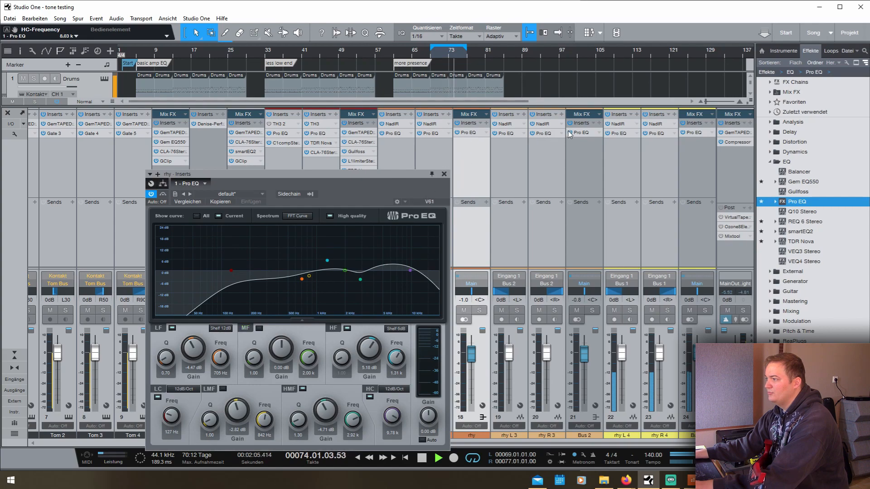
{"action": "left_click", "coordinate": [581, 133]}
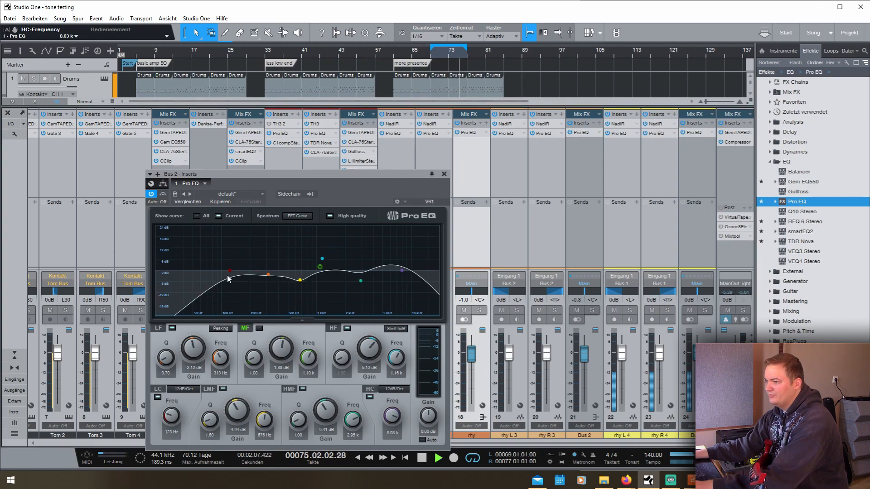
- Play the mix from bars 41 and 13, and close the Pro EQ window
{"action": "left_click", "coordinate": [304, 52]}
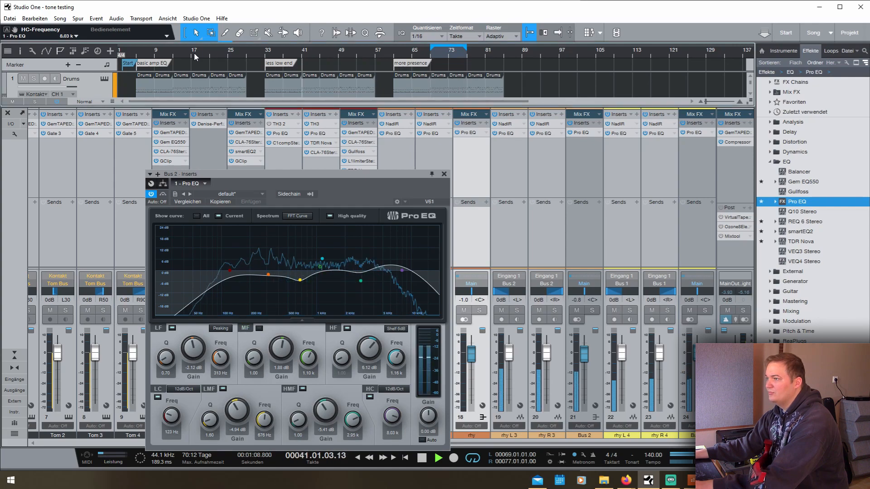
{"action": "left_click", "coordinate": [174, 51]}
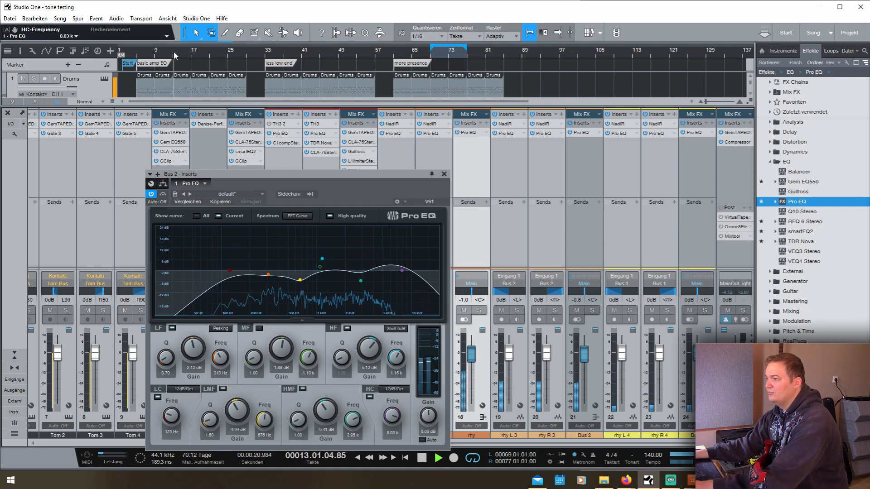
{"action": "left_click", "coordinate": [444, 174]}
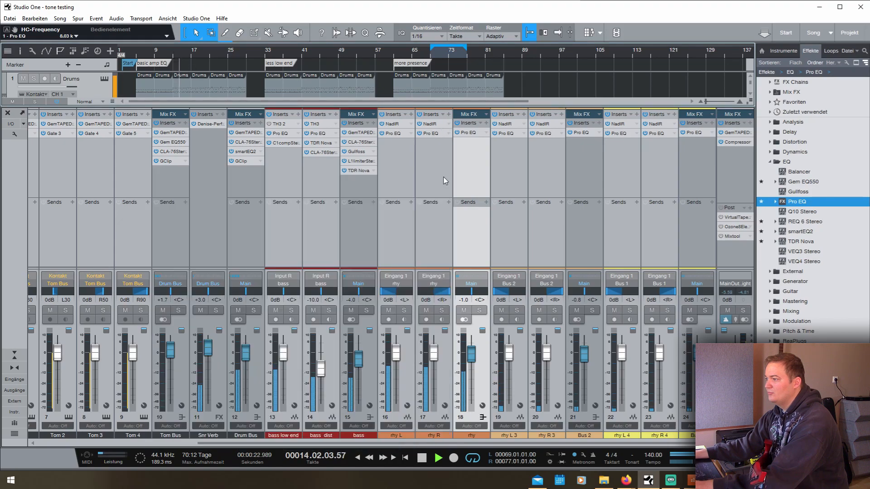
- Solo the three rhythm guitar buses, Bus 1, rhy and Bus 2, and play from bar 13
{"action": "left_click", "coordinate": [701, 163]}
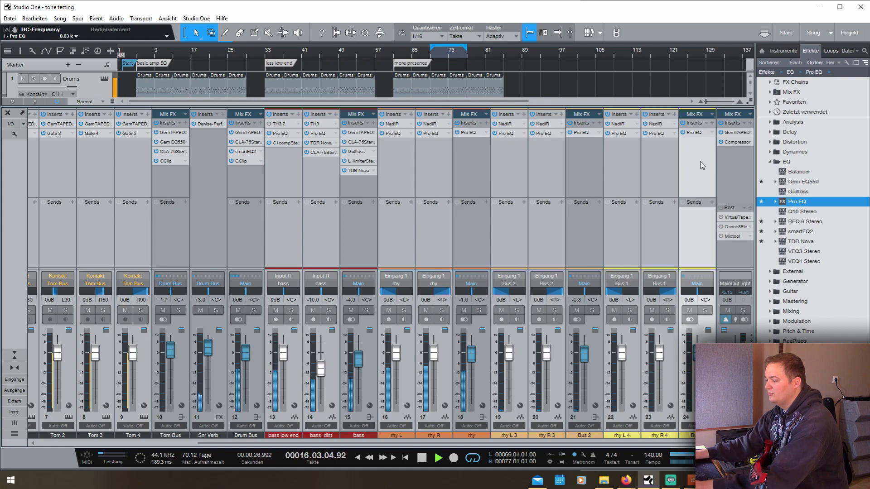
{"action": "key", "text": "KP_1"}
{"action": "key", "text": "s"}
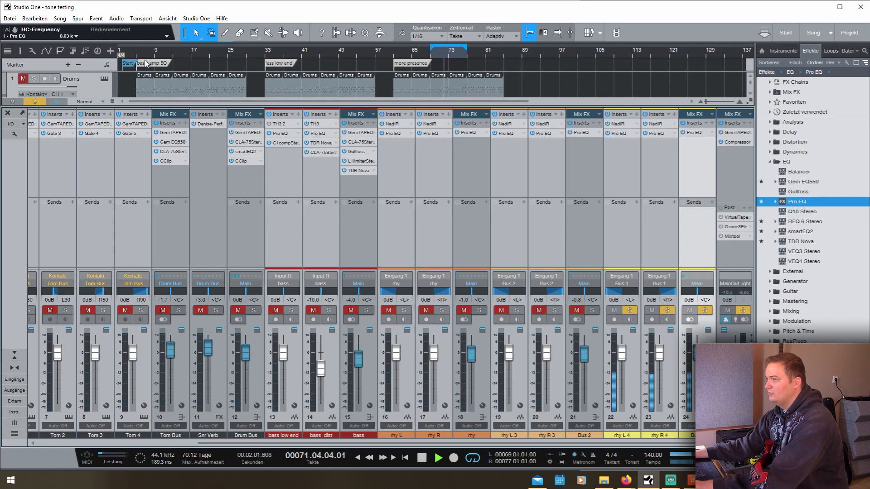
{"action": "left_click", "coordinate": [172, 50]}
{"action": "left_click", "coordinate": [592, 311]}
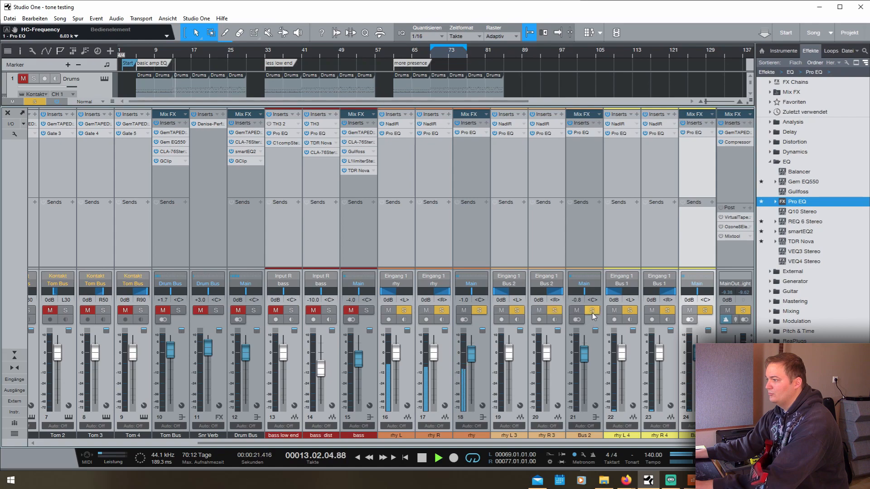
- Compare the soloed guitar tones from bars 69, 41 and 13 with the rhy bus Pro EQ open
{"action": "left_click", "coordinate": [432, 57]}
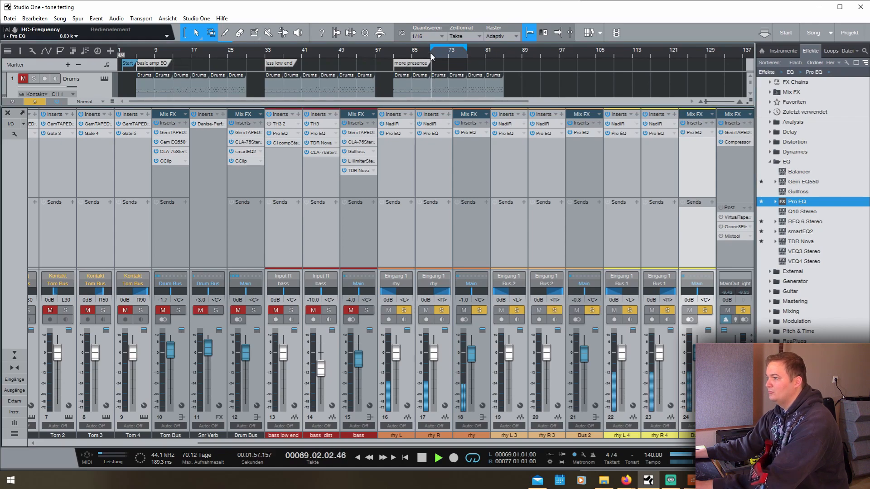
{"action": "left_click", "coordinate": [173, 53]}
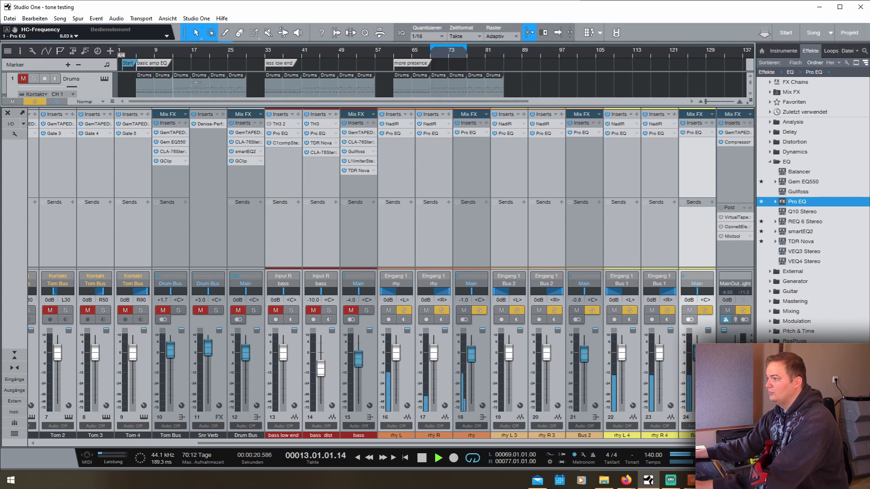
{"action": "left_click", "coordinate": [466, 134]}
{"action": "key", "text": "space"}
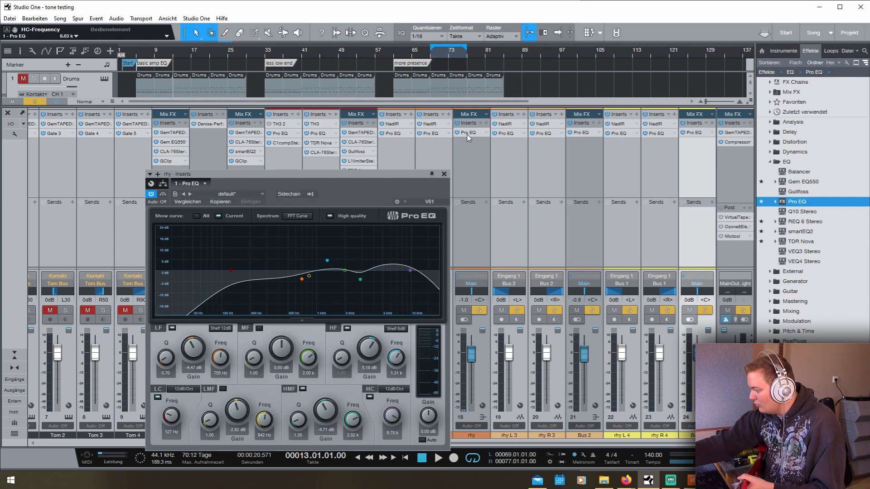
{"action": "key", "text": "space"}
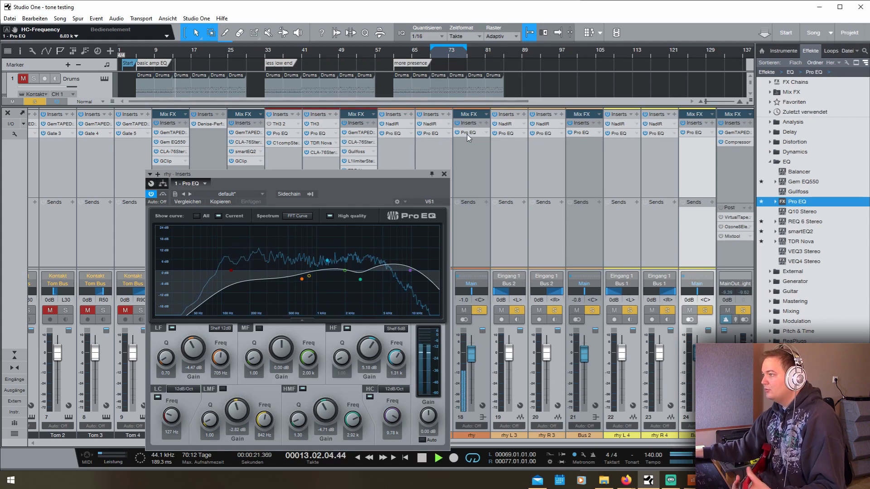
{"action": "left_click", "coordinate": [431, 56]}
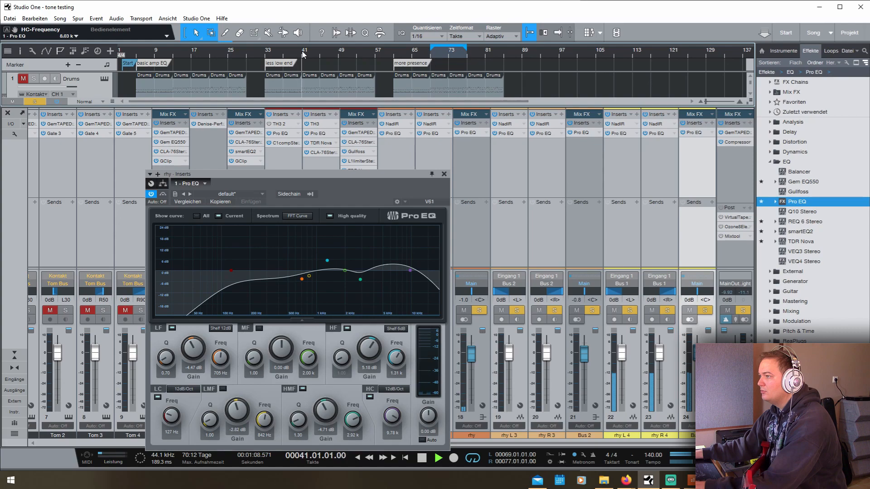
{"action": "left_click", "coordinate": [174, 53]}
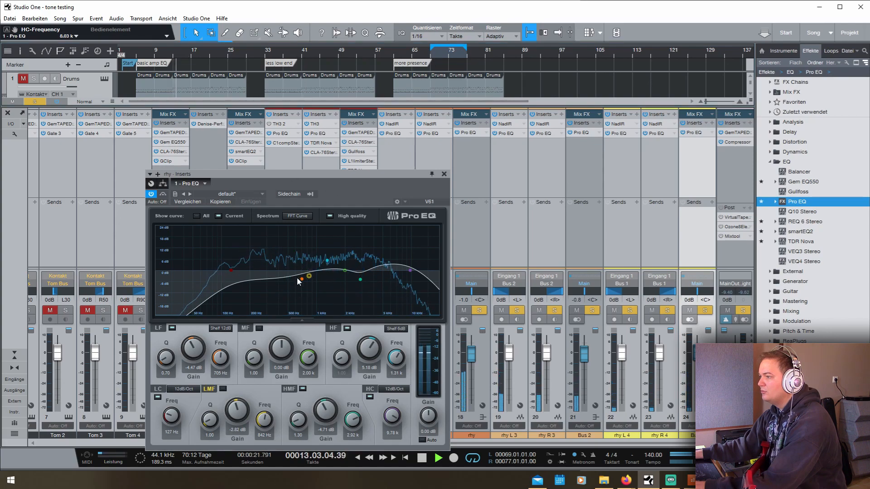
- Set the rhy bus EQ's LF band to -6.59 dB at 502 Hz and check it against the soloed guitars from bars 41 and 69
{"action": "mouse_move", "coordinate": [301, 279]}
{"action": "left_mouse_down"}
{"action": "mouse_move", "coordinate": [279, 283]}
{"action": "mouse_move", "coordinate": [288, 283]}
{"action": "left_mouse_up"}
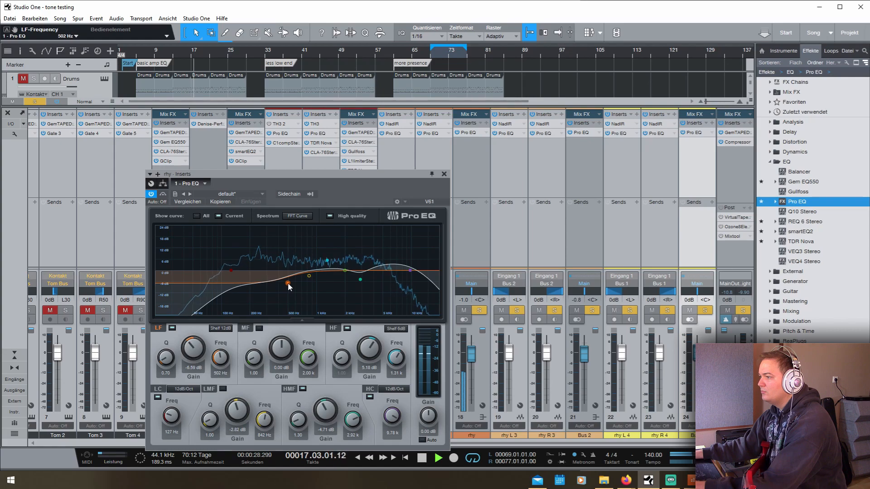
{"action": "left_click", "coordinate": [304, 54]}
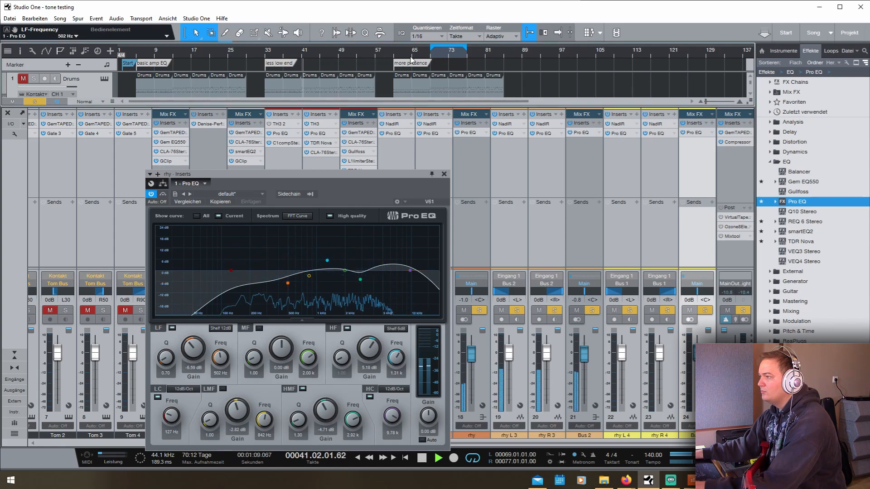
{"action": "left_click", "coordinate": [431, 53]}
{"action": "key", "text": "space"}
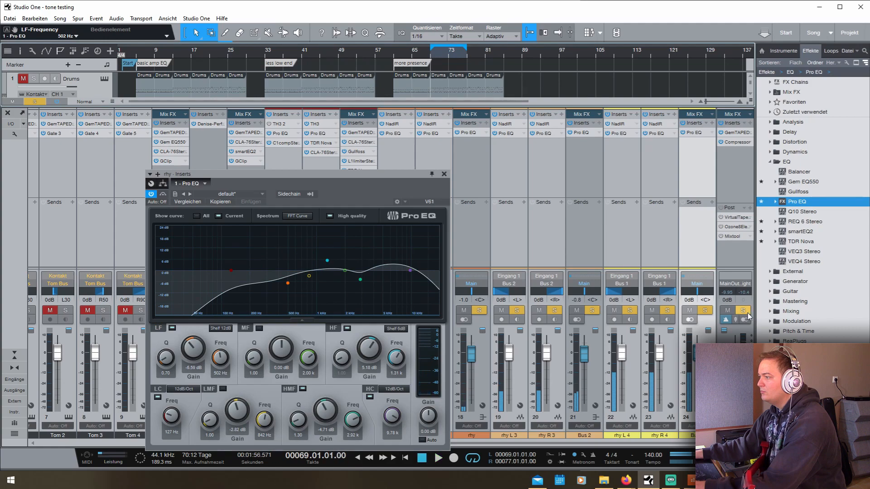
- Clear all solos and play the full mix from bars 69, 41 and 13
{"action": "left_click", "coordinate": [744, 311]}
{"action": "key", "text": "space"}
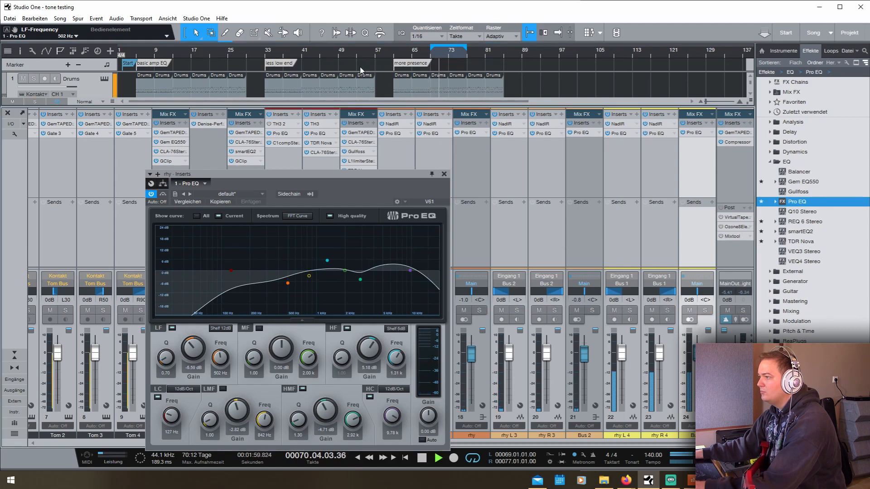
{"action": "left_click", "coordinate": [303, 53]}
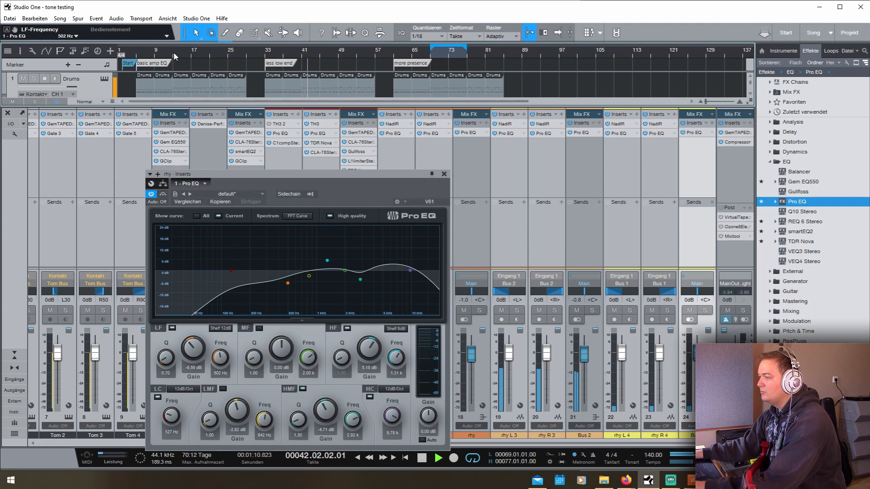
{"action": "left_click", "coordinate": [173, 53]}
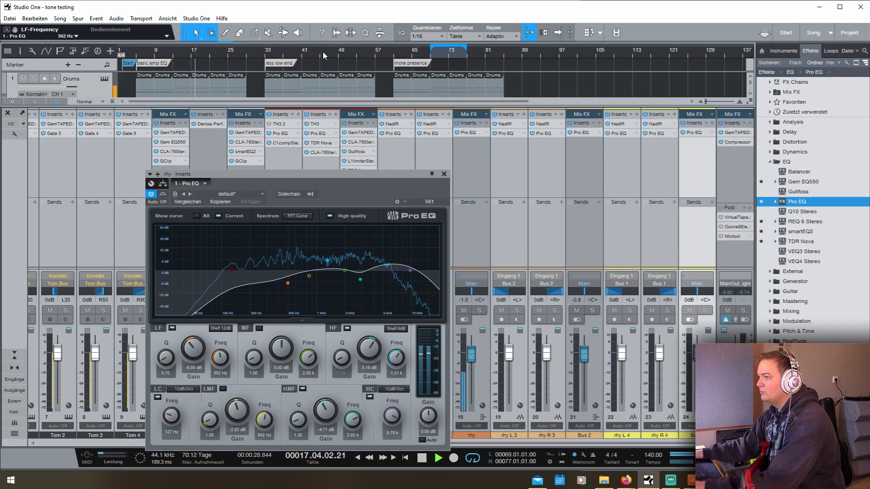
- Turn the loop off and compare the three guitar sections in the mix from bars 21, 49 and 77
{"action": "left_click", "coordinate": [209, 52]}
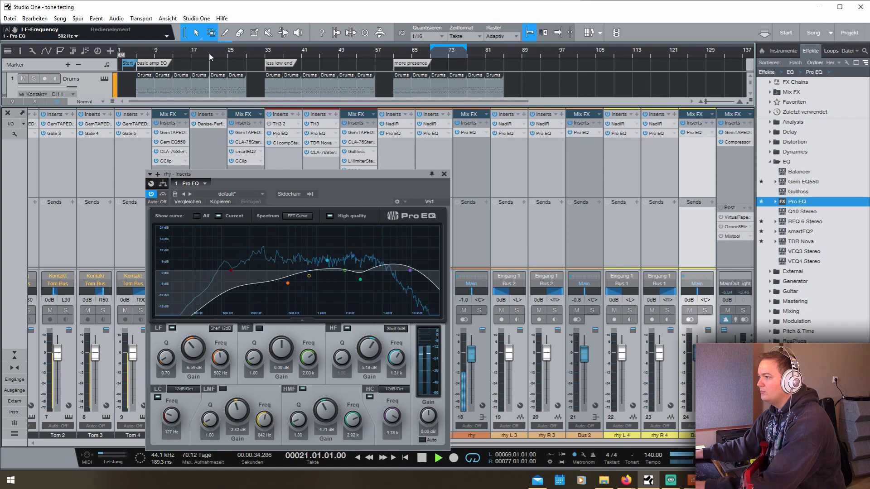
{"action": "left_click", "coordinate": [338, 53]}
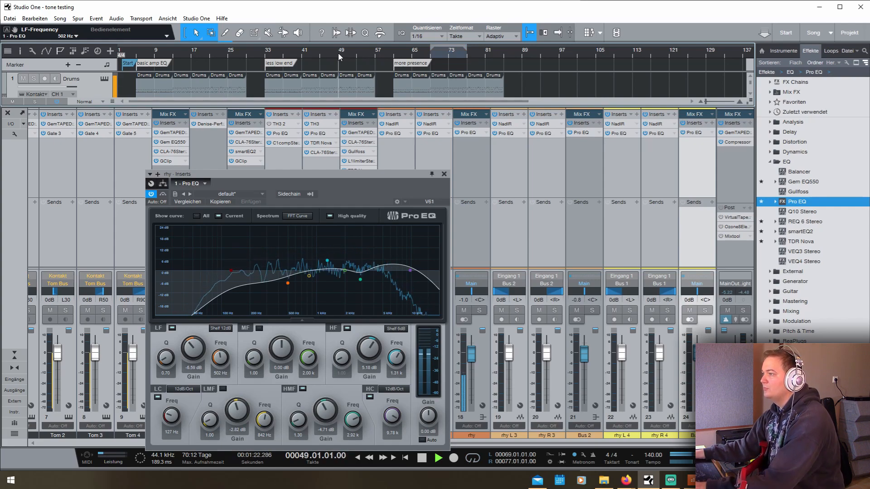
{"action": "left_click", "coordinate": [466, 52]}
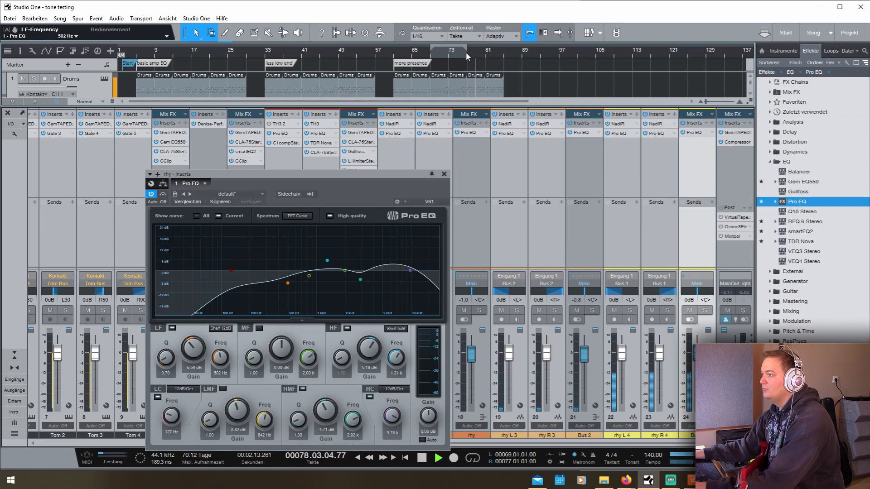
- Set Bus 1's HF band to 6.12 dB at 880 Hz and play the less low end section from bar 49
{"action": "left_click", "coordinate": [694, 132]}
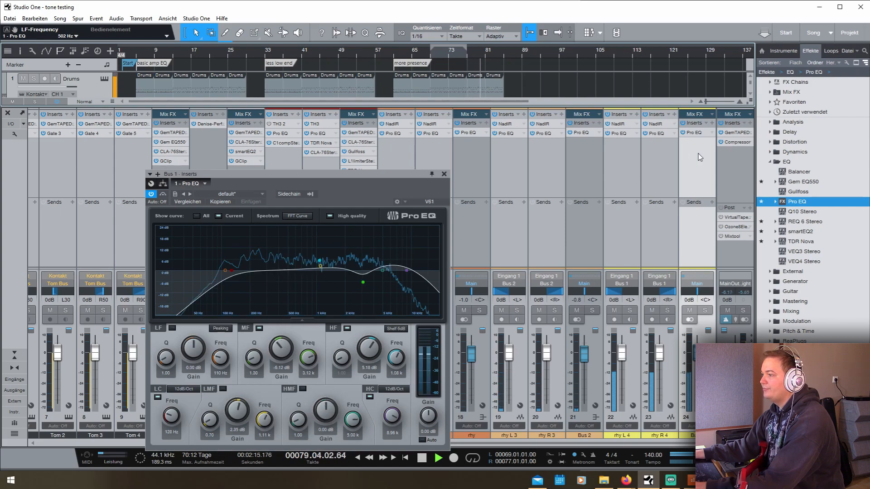
{"action": "left_click_drag", "start_coordinate": [320, 262], "coordinate": [312, 262]}
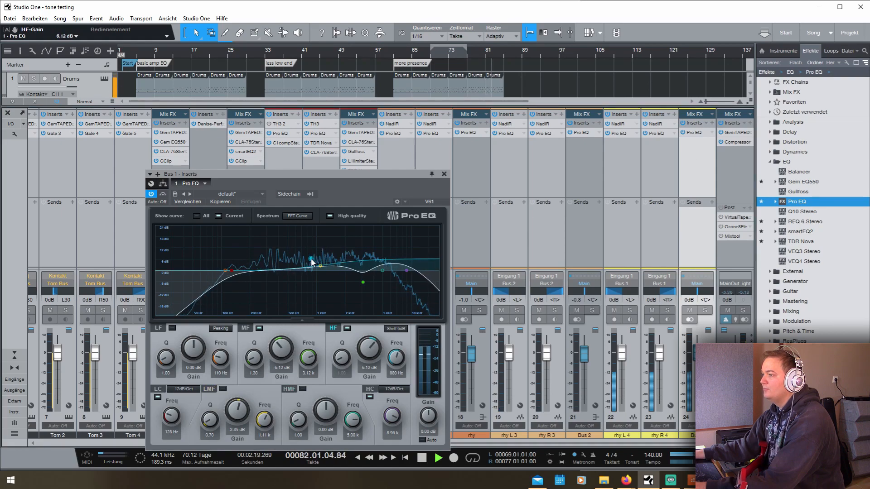
{"action": "left_click", "coordinate": [306, 54]}
{"action": "left_click", "coordinate": [337, 52]}
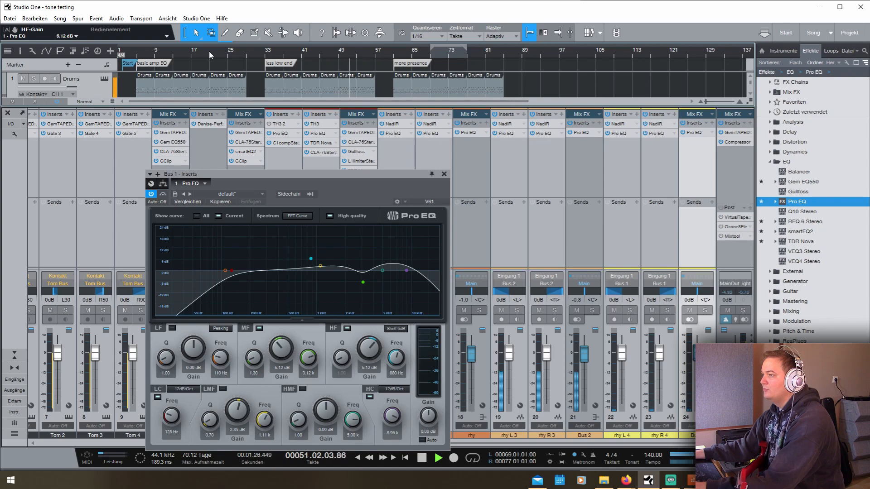
- Compare the basic amp EQ, less low end and more presence guitars in the full mix from bars 21, 49 and 77
{"action": "left_click", "coordinate": [208, 51]}
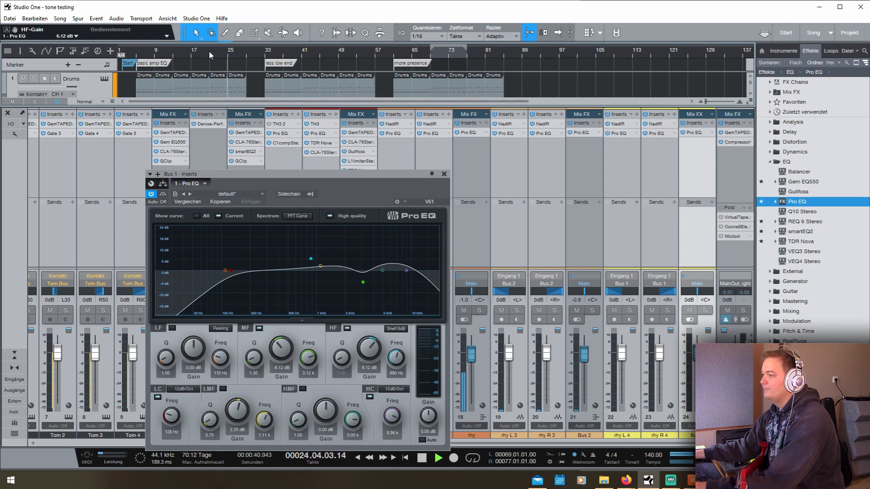
{"action": "key", "text": "space"}
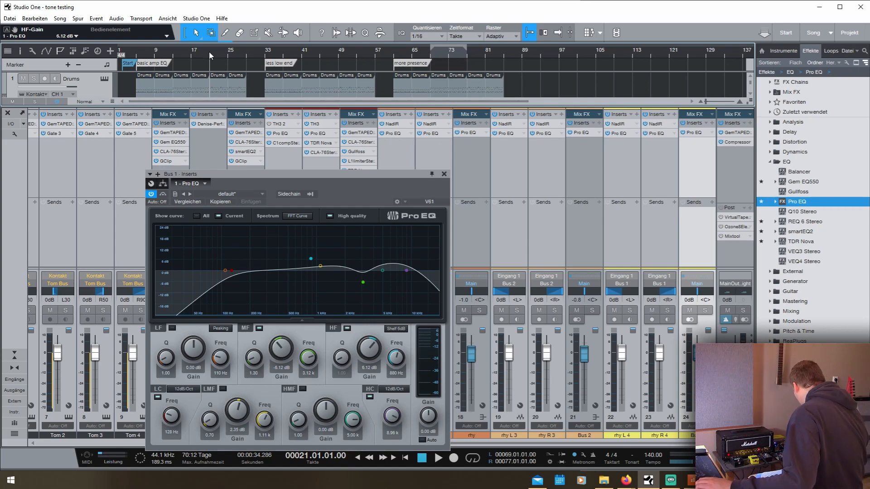
{"action": "key", "text": "space"}
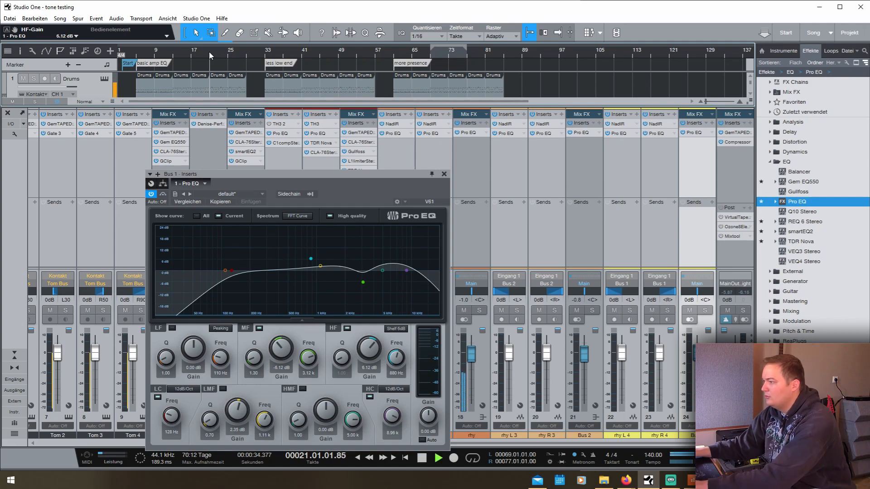
{"action": "left_click", "coordinate": [340, 55]}
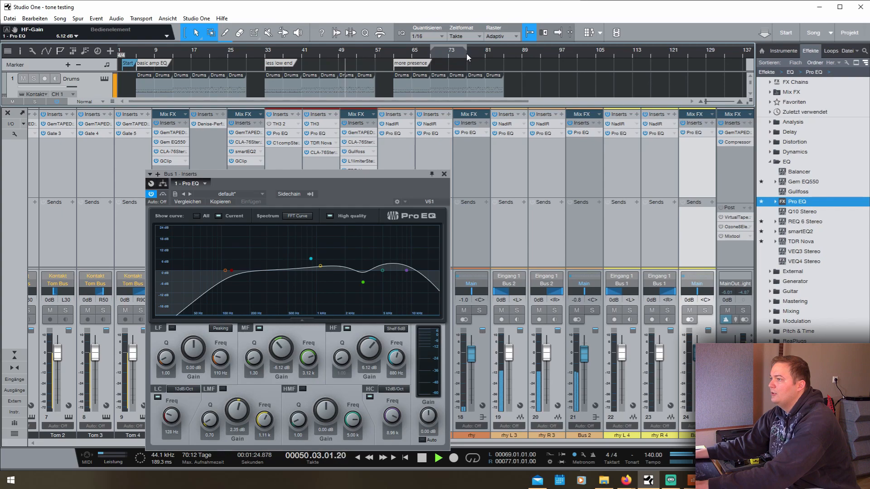
{"action": "key", "text": "space"}
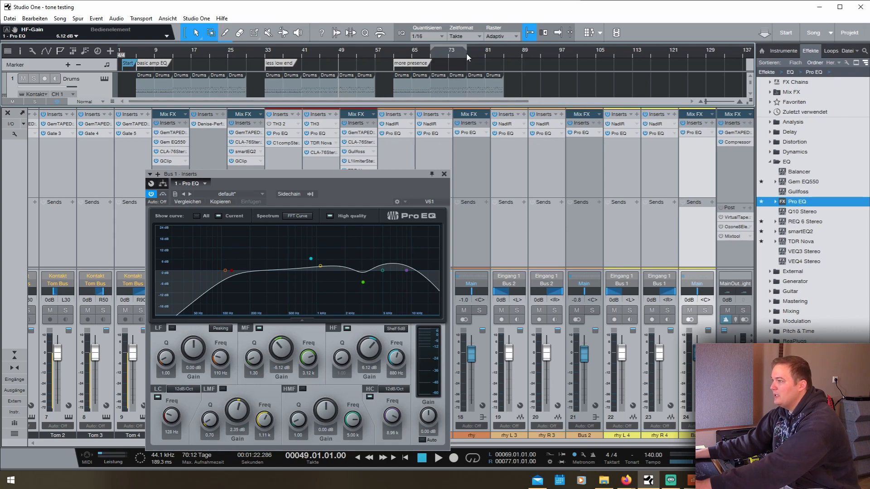
{"action": "key", "text": "space"}
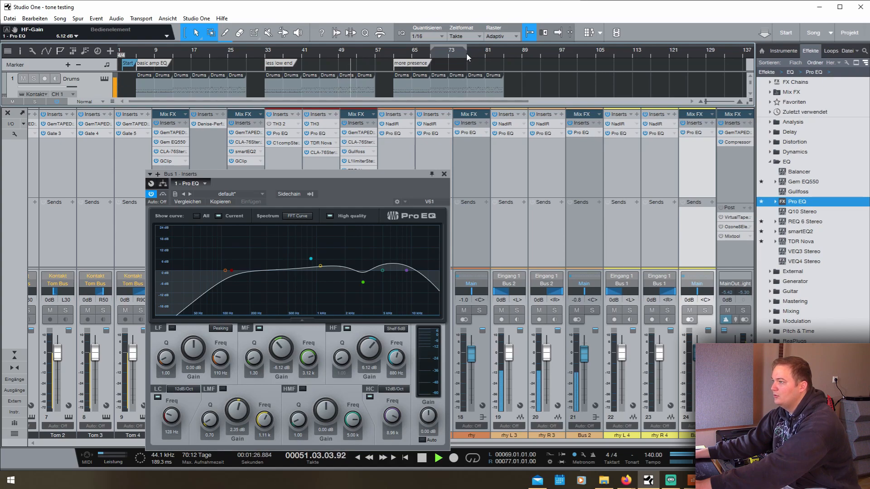
{"action": "left_click", "coordinate": [466, 53]}
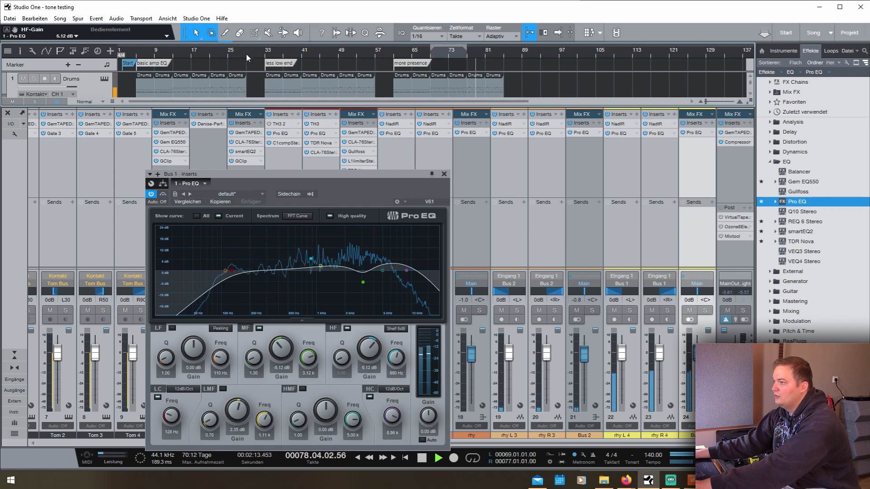
- Play the mix again from bars 21 and 49, bring up Bus 2's EQ for reference, and return to bar 21
{"action": "left_click", "coordinate": [210, 57]}
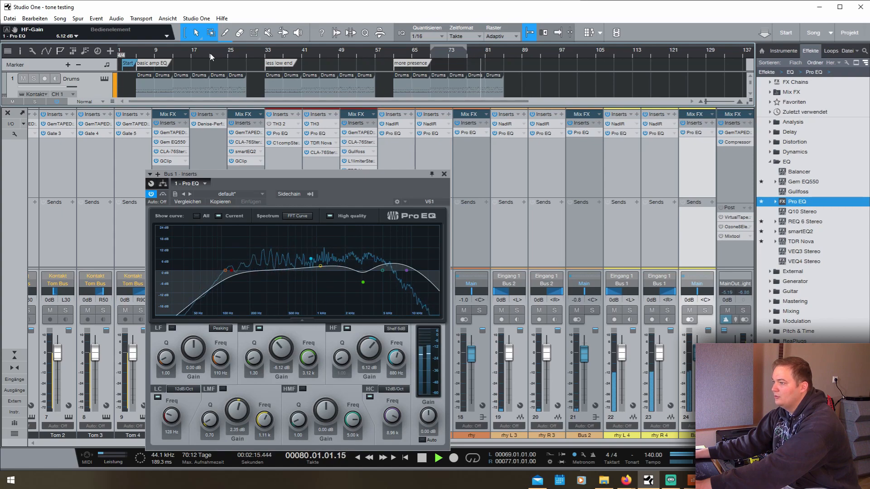
{"action": "left_click", "coordinate": [338, 50]}
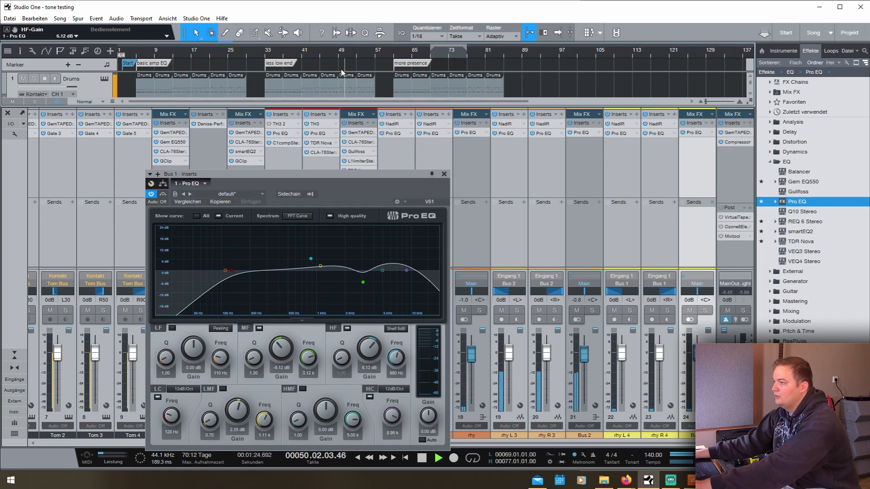
{"action": "left_click", "coordinate": [582, 161]}
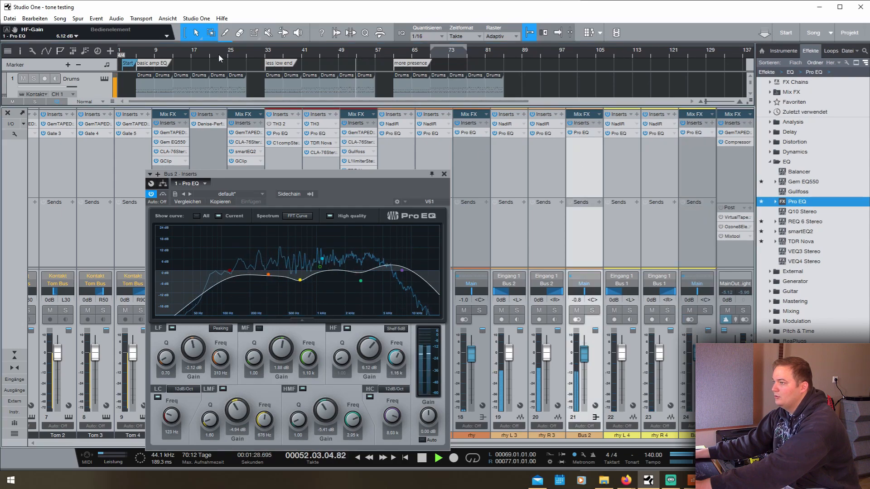
{"action": "left_click", "coordinate": [209, 48]}
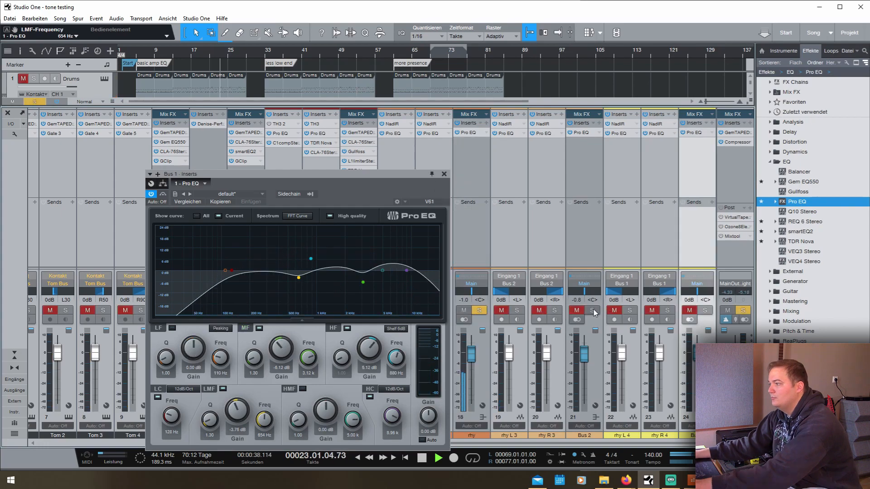
- Add Bus 2 to the soloed guitar buses and play them without drums and bass from bars 49, 77 and 41
{"action": "left_click", "coordinate": [593, 311]}
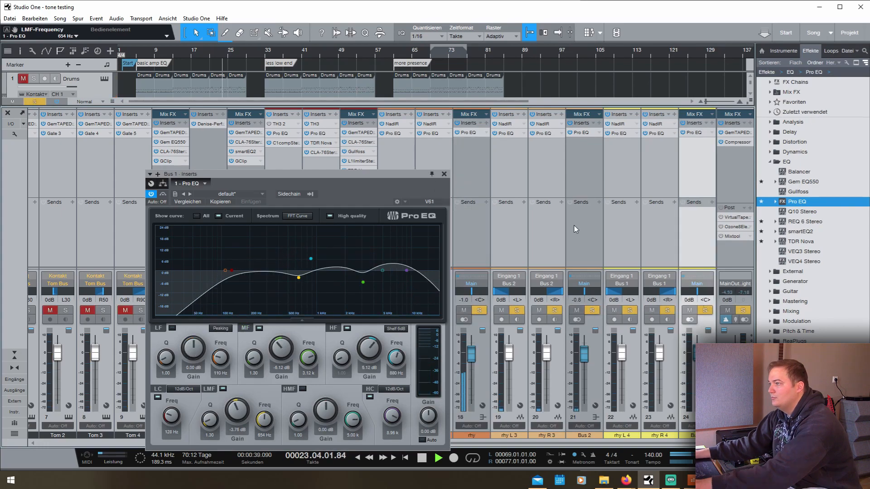
{"action": "left_click", "coordinate": [338, 50]}
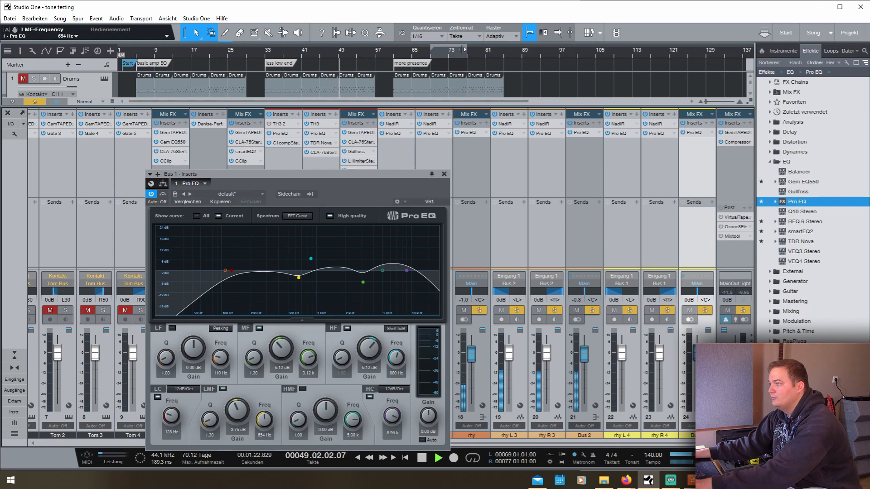
{"action": "left_click", "coordinate": [468, 52]}
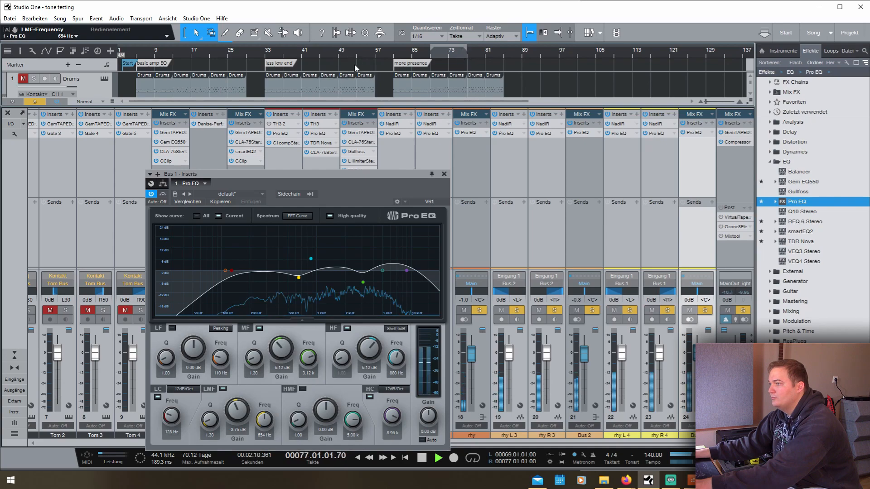
{"action": "left_click", "coordinate": [304, 52]}
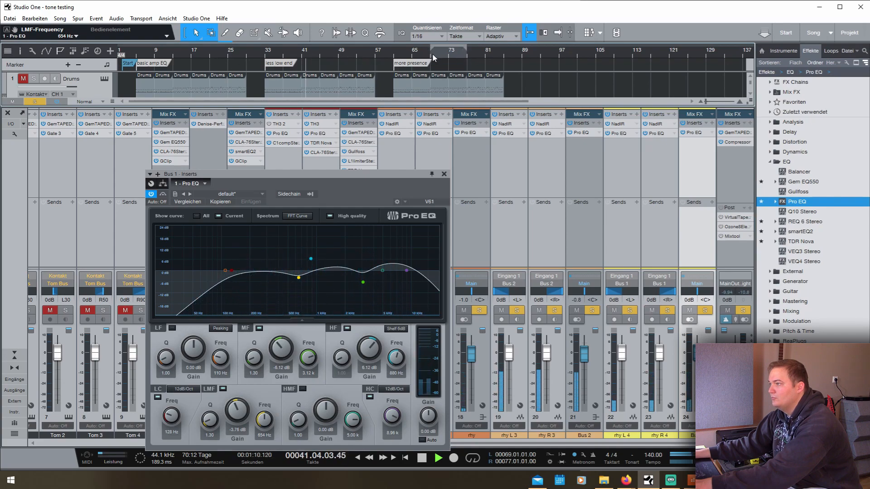
- Play the guitars from bar 13 and take Bus 1 and Bus 2 out of solo
{"action": "left_click", "coordinate": [172, 50]}
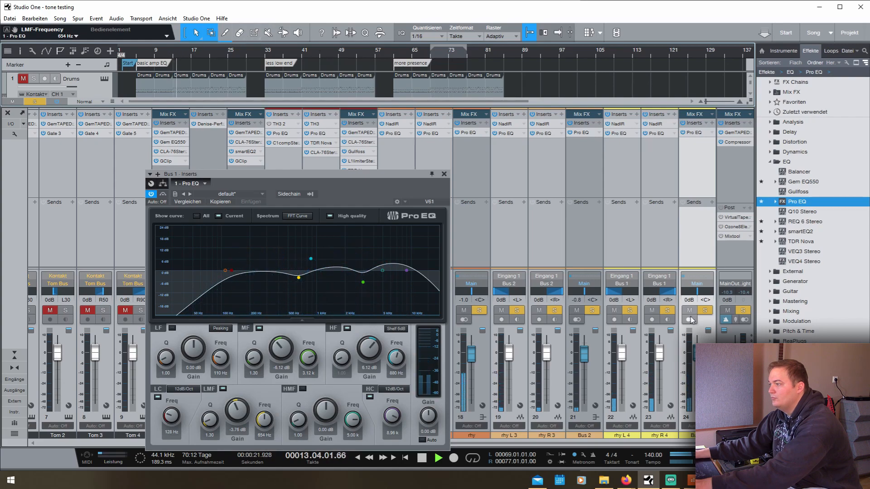
{"action": "left_click", "coordinate": [704, 311]}
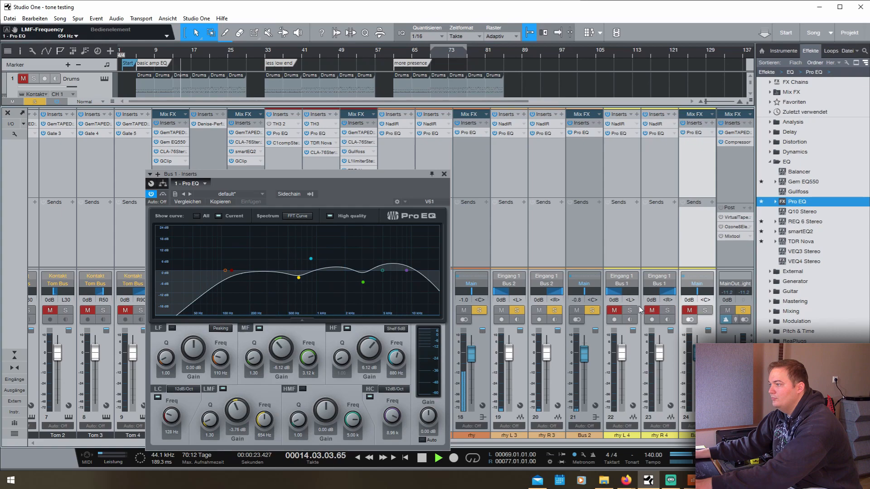
{"action": "left_click", "coordinate": [592, 311]}
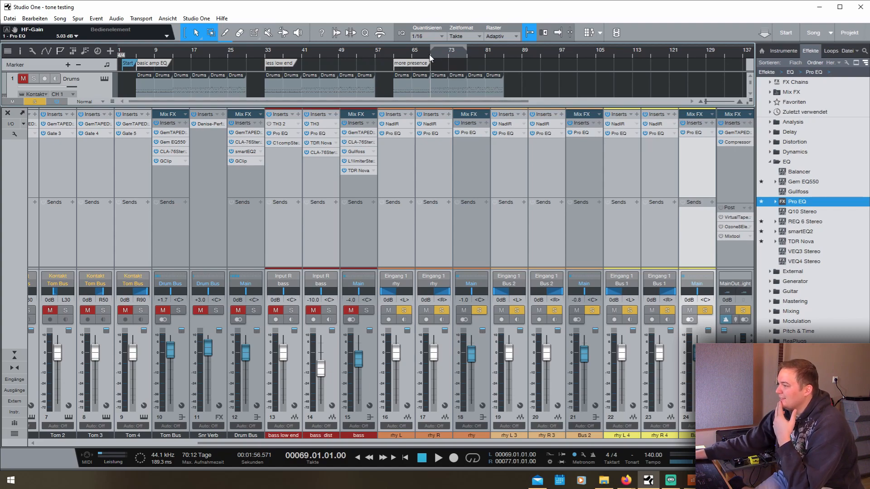
- Select the Bus 2, rhy and Bus 1 channels in turn to review the three guitar buses
{"action": "left_click", "coordinate": [574, 175]}
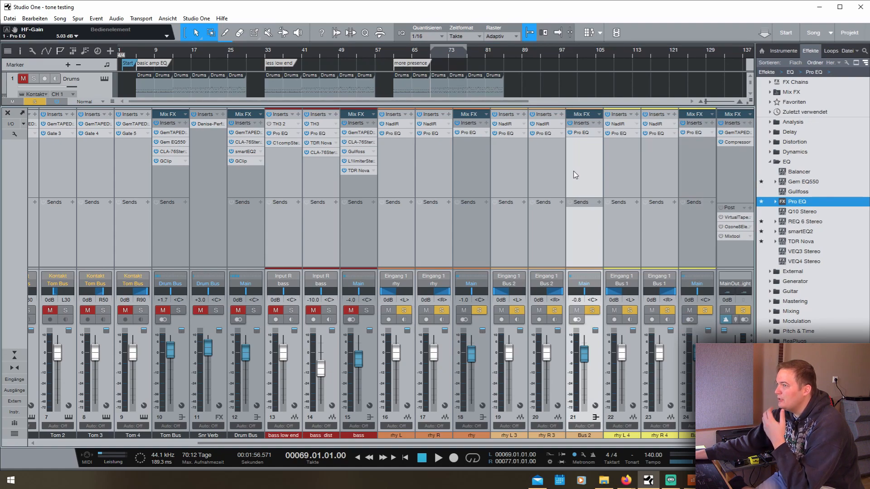
{"action": "left_click", "coordinate": [471, 161]}
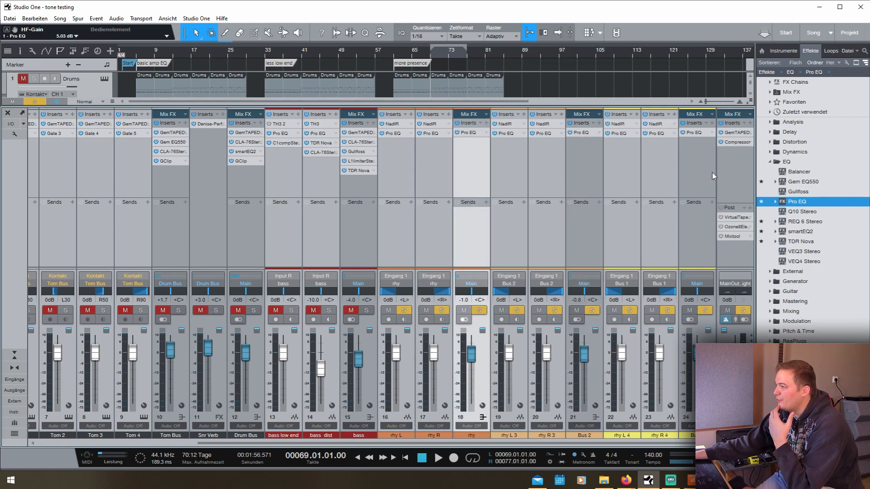
{"action": "left_click", "coordinate": [701, 174]}
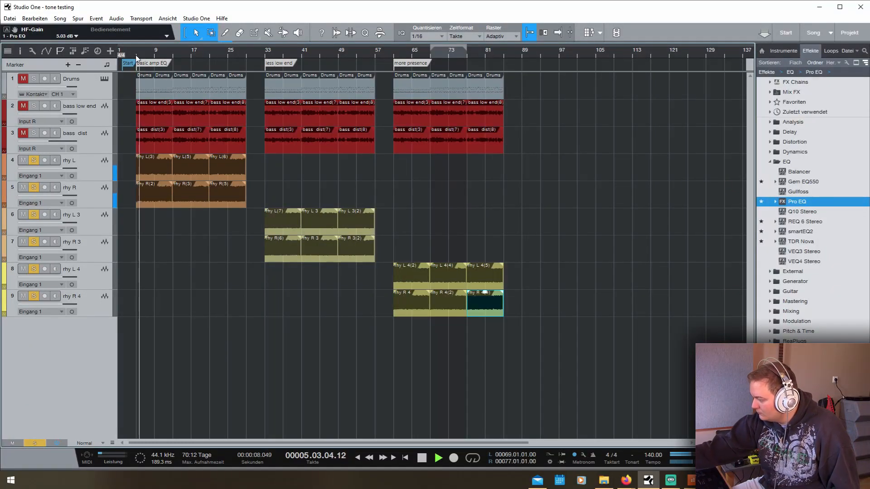
- Compare the soloed less low end and more presence guitars in the arrangement from bars 33 and 61
{"action": "left_click", "coordinate": [267, 56]}
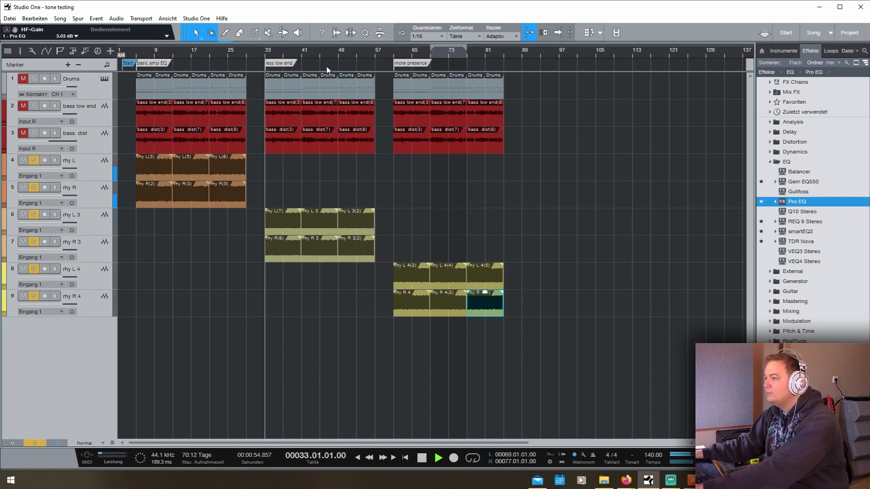
{"action": "left_click", "coordinate": [393, 56]}
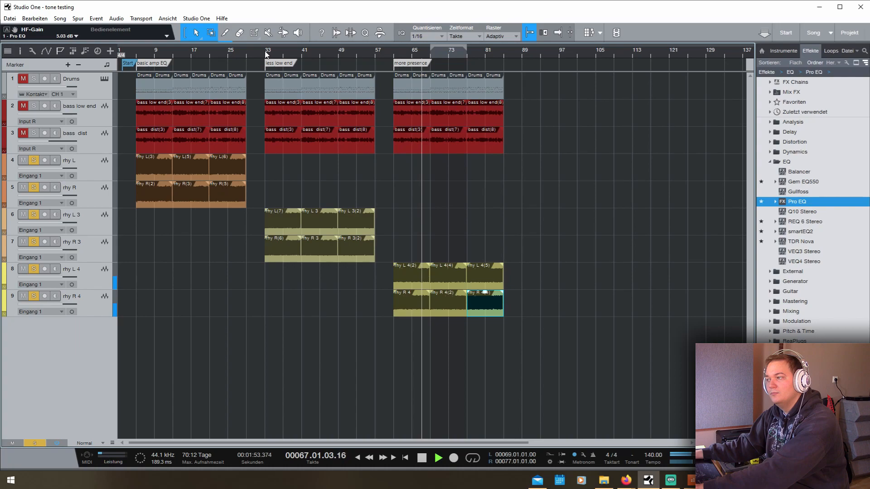
{"action": "key", "text": "space"}
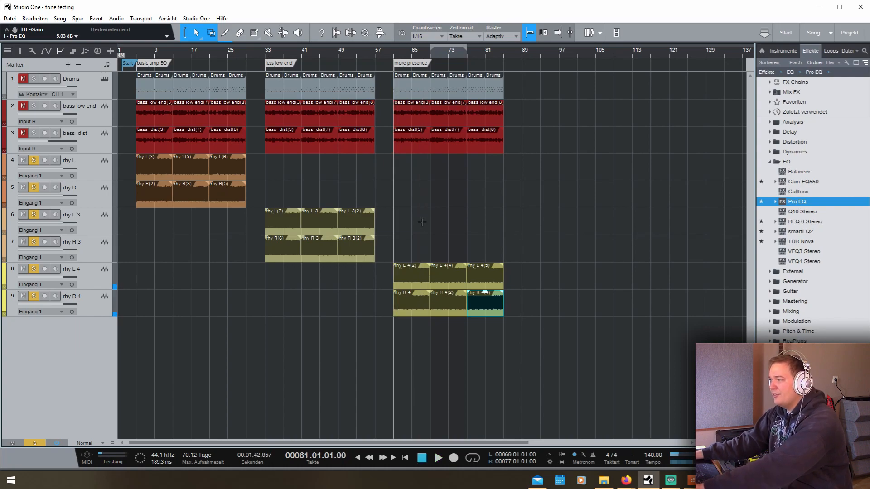
{"action": "left_click", "coordinate": [268, 59]}
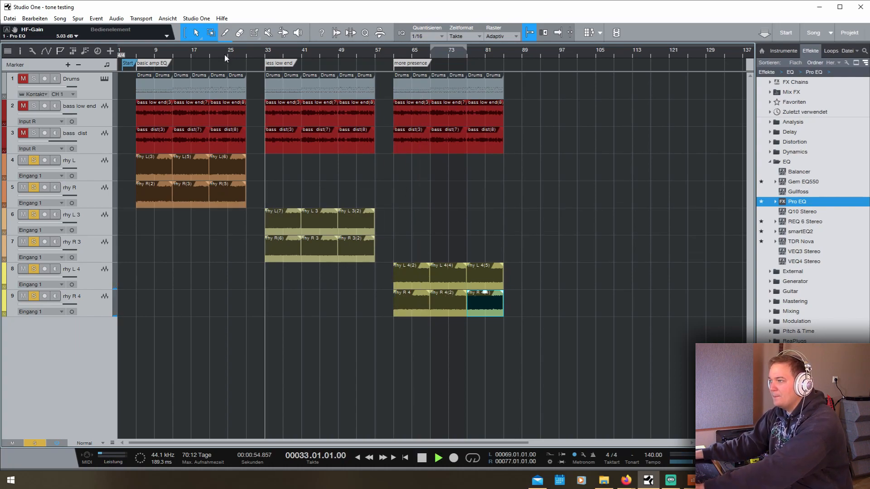
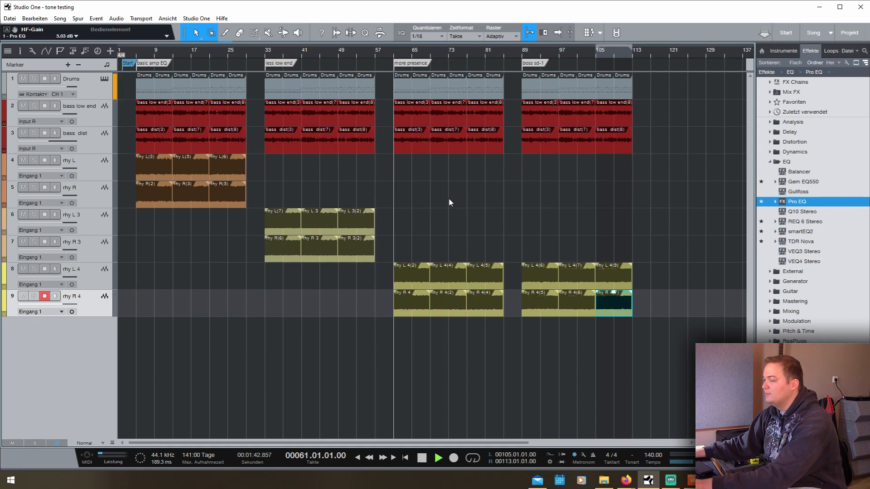
- Disarm recording on the rhy R 4 track, stop playback and solo Bus 1 in the mixer
{"action": "key", "text": "space"}
{"action": "left_click", "coordinate": [45, 296]}
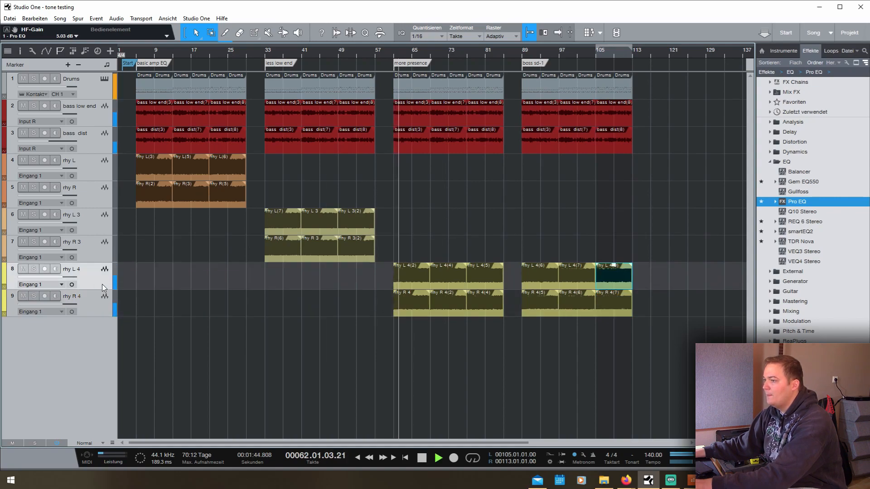
{"action": "key", "text": "space"}
{"action": "key", "text": "F3"}
{"action": "left_click", "coordinate": [705, 310]}
{"action": "key", "text": "F3"}
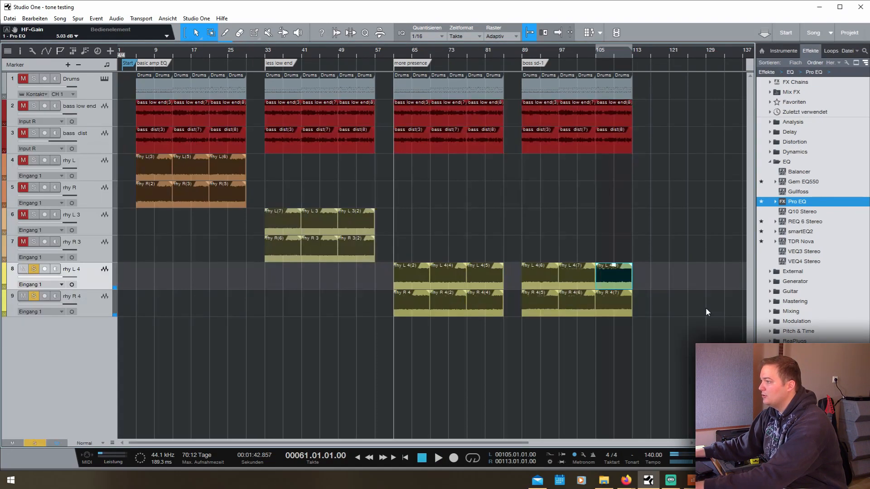
- Compare the soloed more presence and boss sd-1 guitars by playing from bars 61 and 89 and returning to bar 61
{"action": "key", "text": "space"}
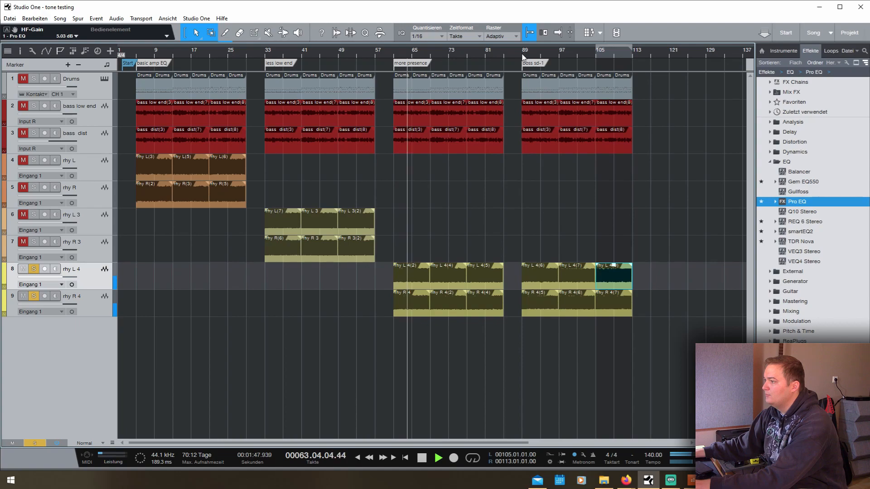
{"action": "left_click", "coordinate": [523, 58]}
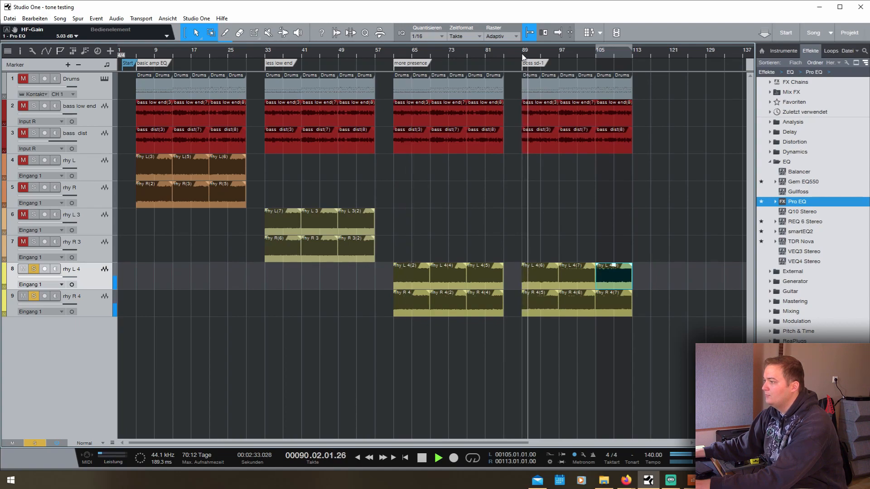
{"action": "left_click", "coordinate": [394, 57]}
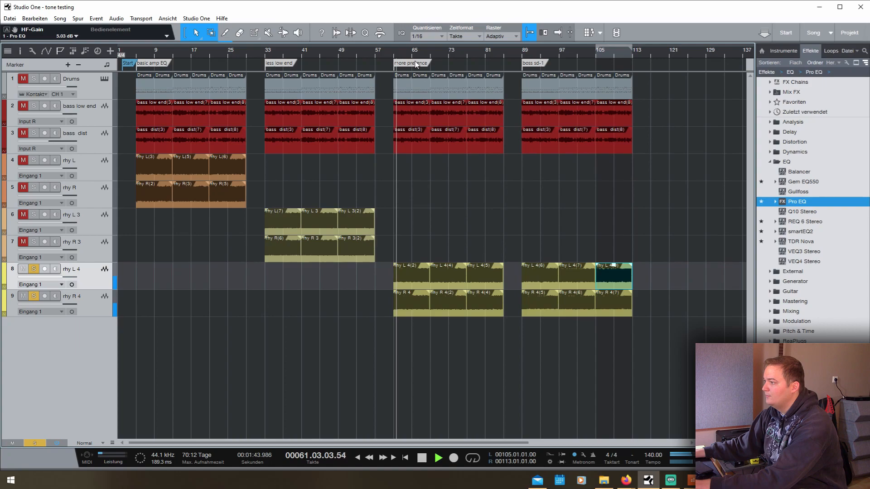
- Set the loop start to bar 89, play the boss sd-1 guitars from there, and return to bar 61
{"action": "left_click", "coordinate": [523, 58], "text": "ctrl"}
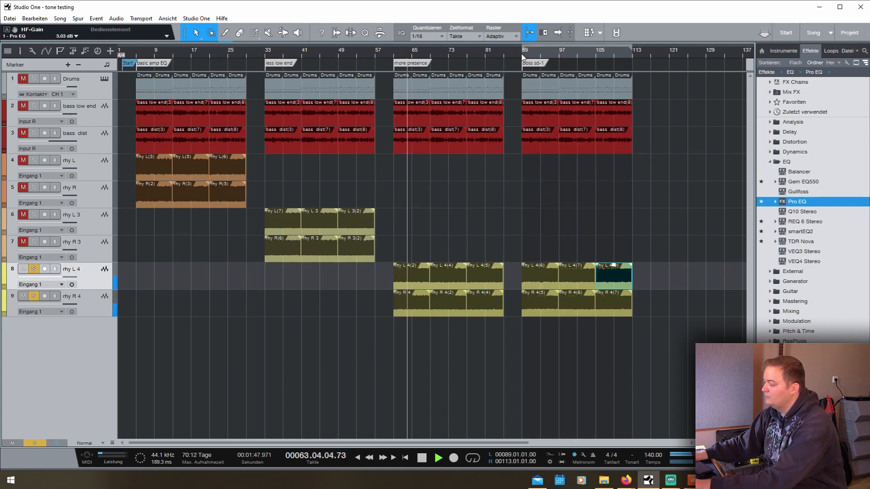
{"action": "left_click", "coordinate": [523, 57]}
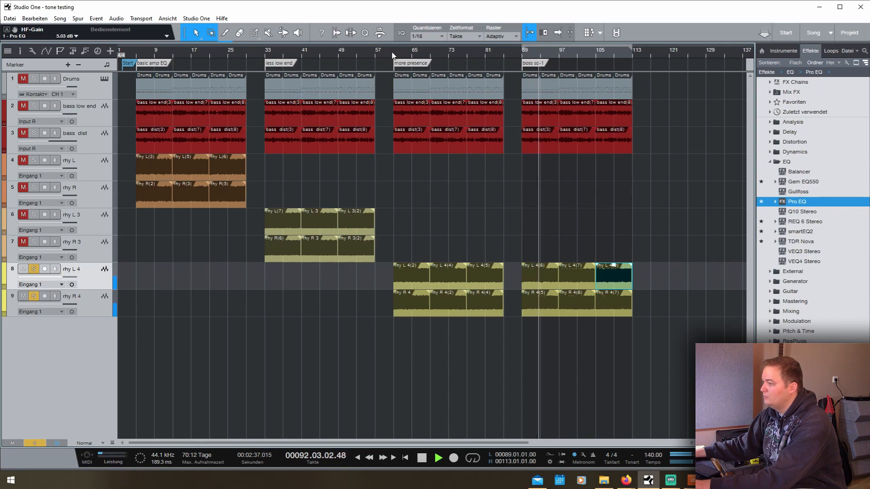
{"action": "key", "text": "space"}
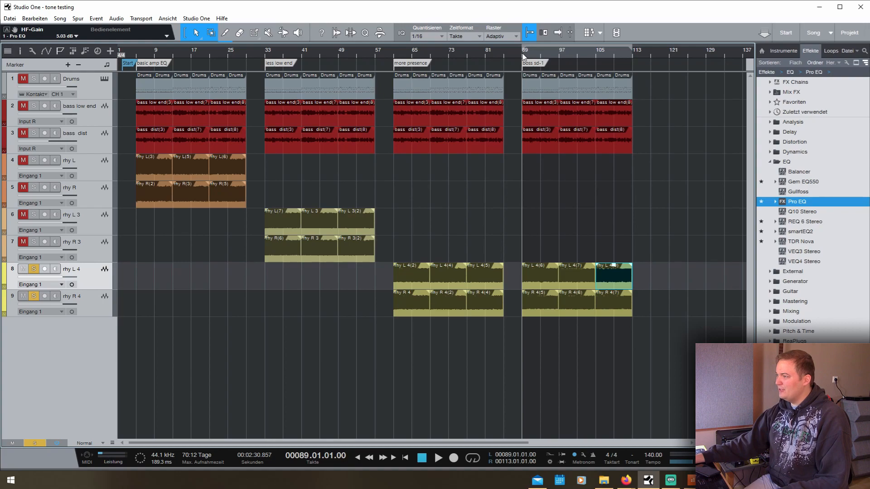
{"action": "left_click", "coordinate": [395, 54]}
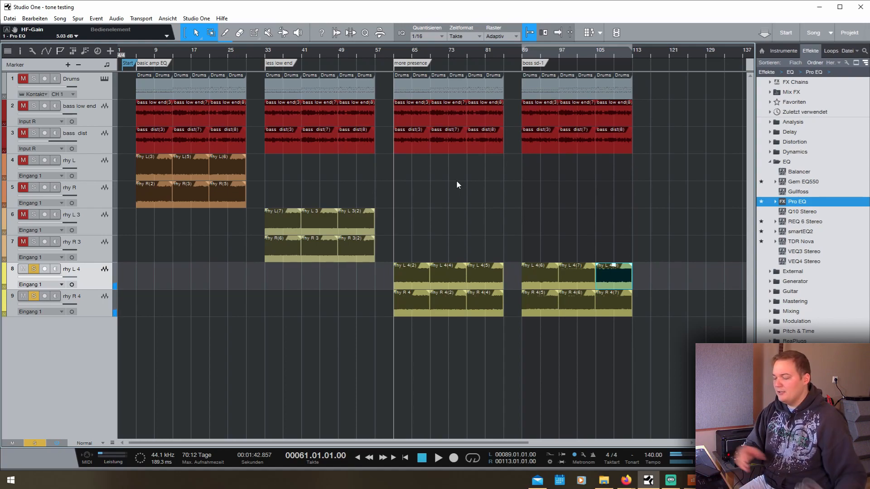
- Compare the soloed more presence and boss sd-1 guitars by playing from bars 61 and 89, then stop playback
{"action": "key", "text": "space"}
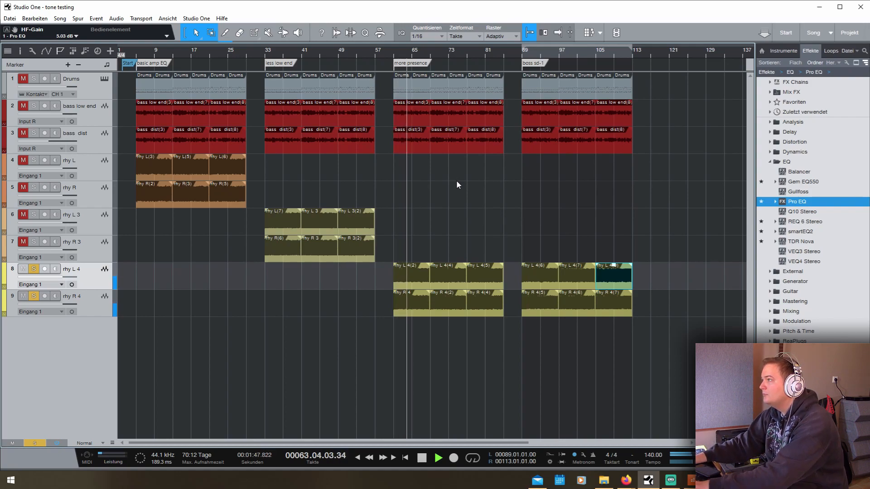
{"action": "key", "text": "n"}
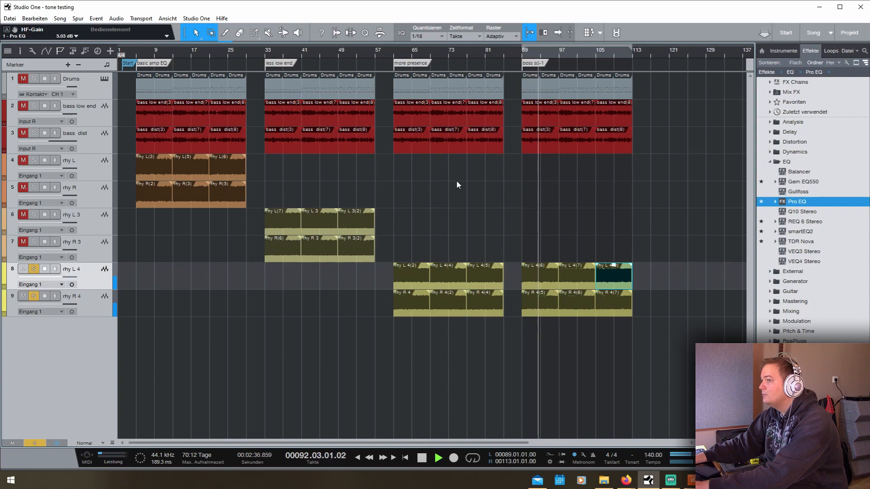
{"action": "key", "text": "space"}
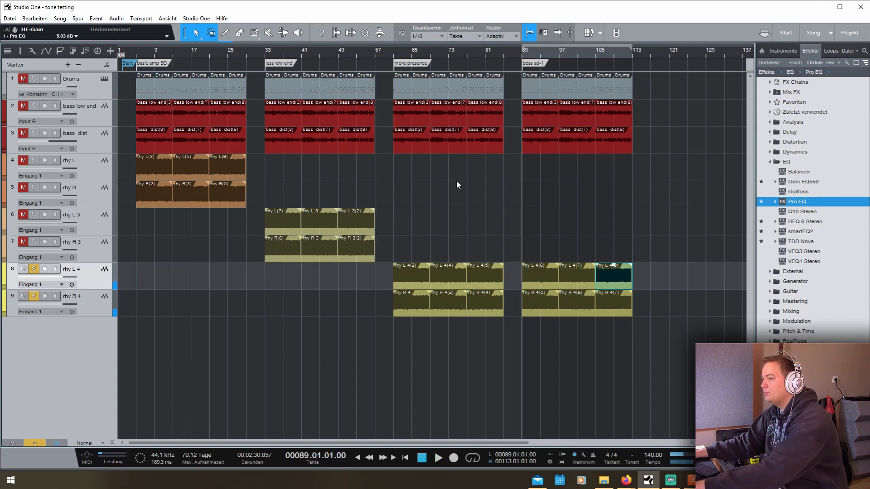
- Unsolo Bus 1 and compare the more presence and boss sd-1 sections in the full mix from bars 61, 89, 69 and 97
{"action": "key", "text": "F3"}
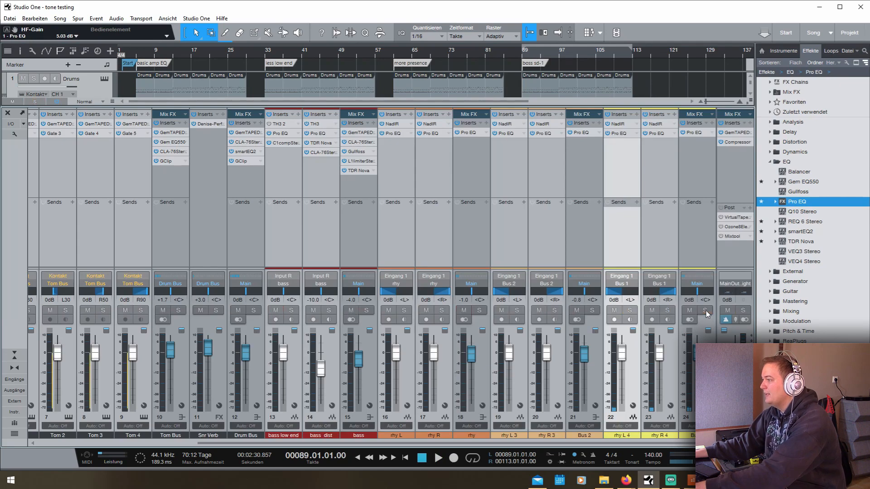
{"action": "key", "text": "F3"}
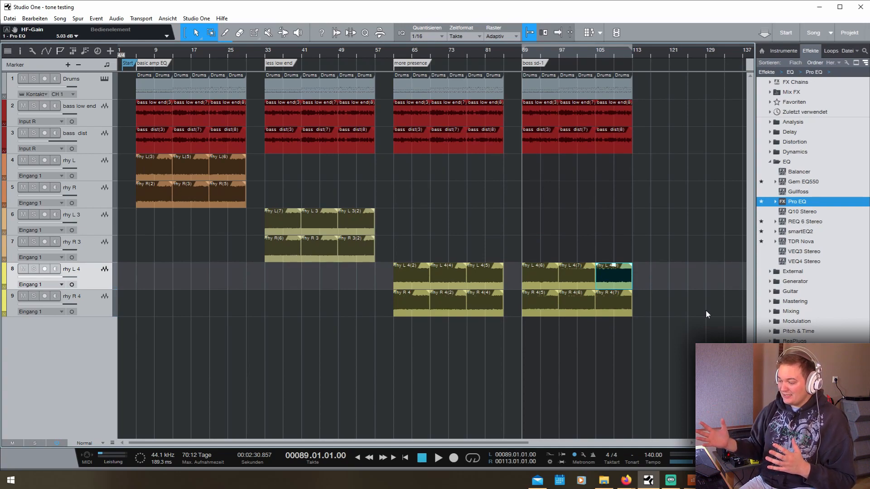
{"action": "left_click", "coordinate": [394, 54]}
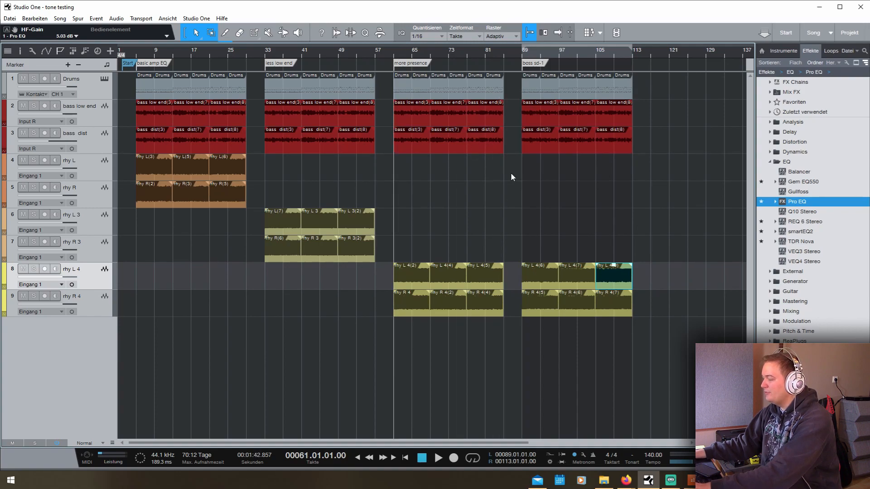
{"action": "key", "text": "space"}
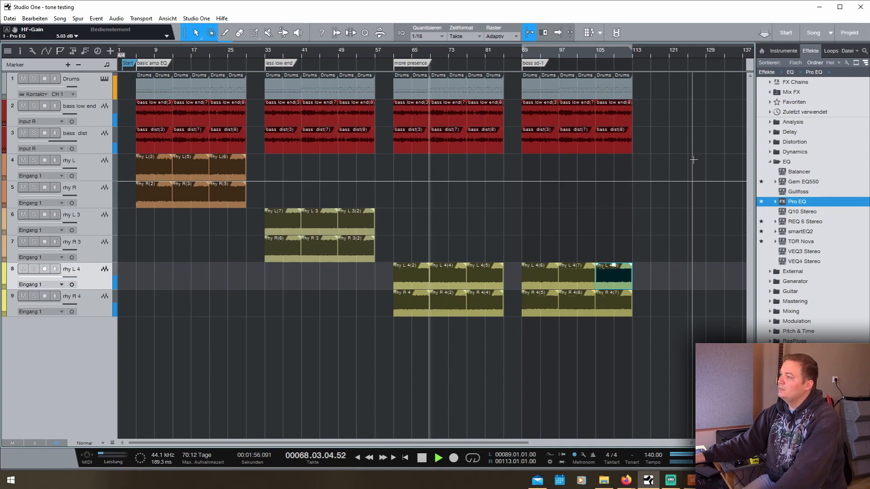
{"action": "key", "text": "shift+n"}
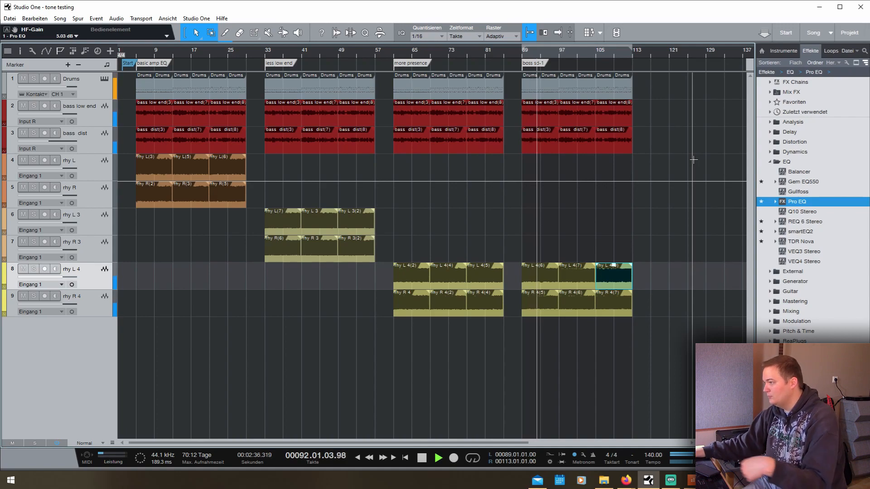
{"action": "left_click", "coordinate": [431, 56]}
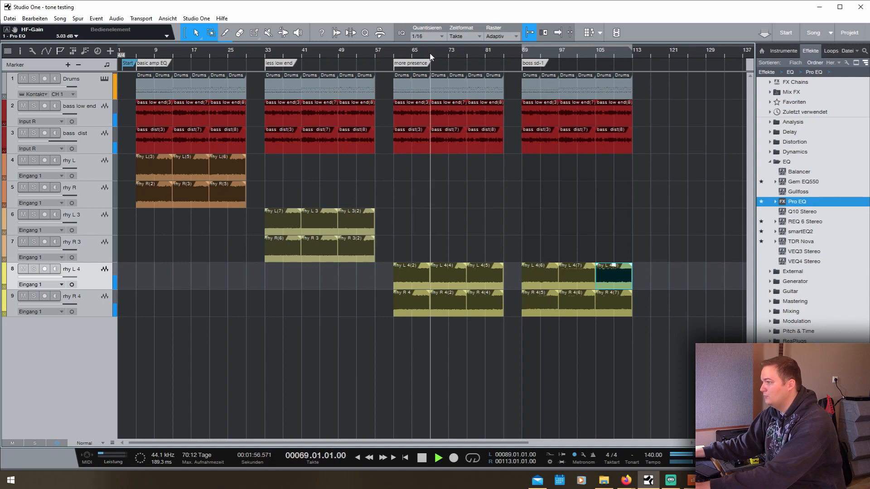
{"action": "left_click", "coordinate": [560, 55]}
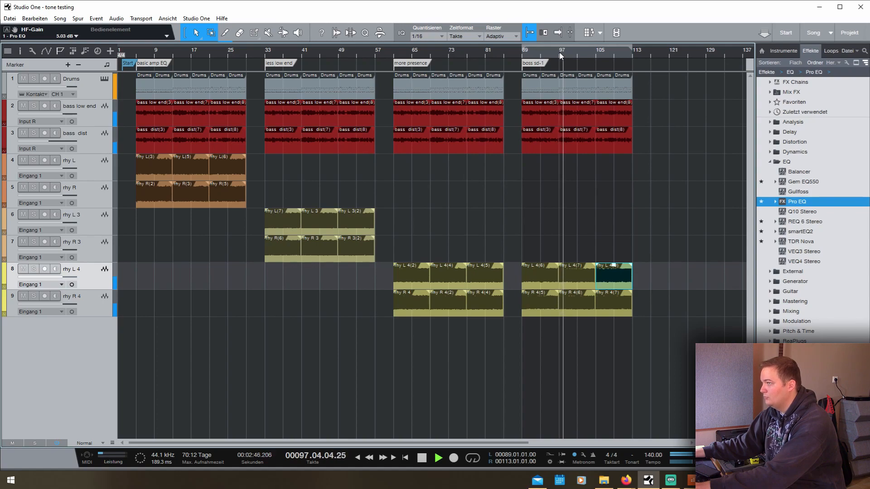
- Inspect Bus 1's Pro EQ curve during playback, close it and stop playback
{"action": "key", "text": "F3"}
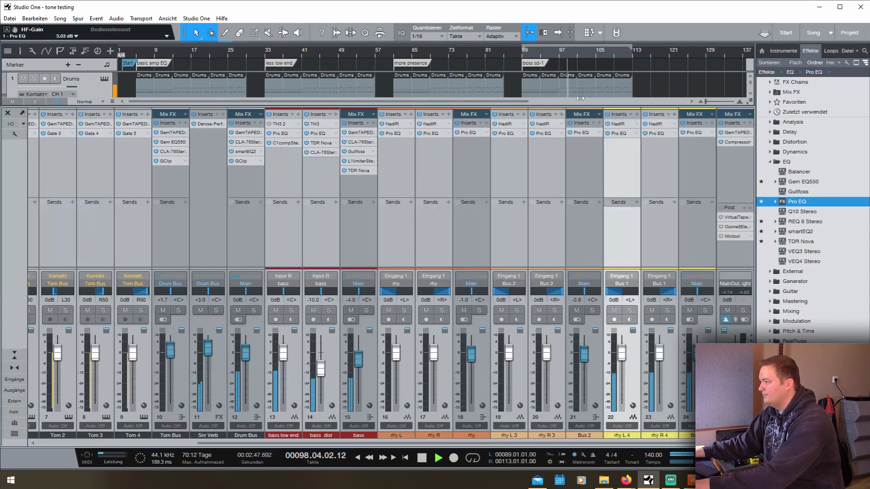
{"action": "left_click", "coordinate": [694, 135]}
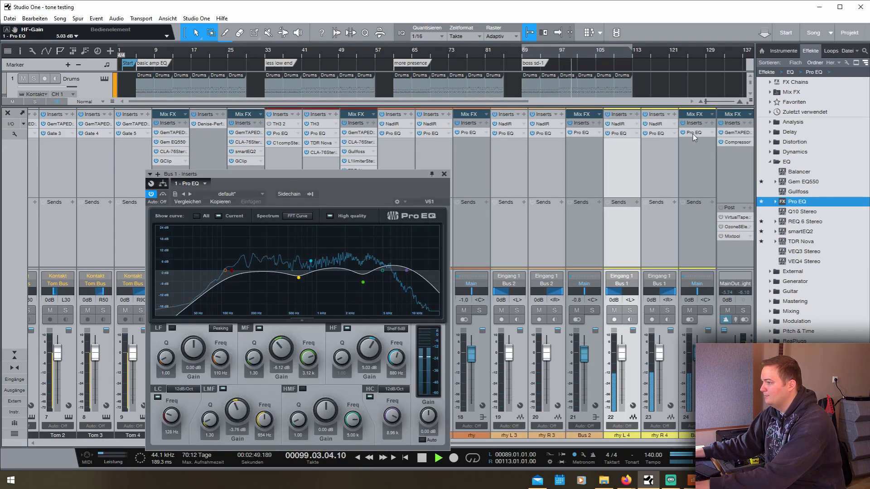
{"action": "left_click", "coordinate": [444, 180]}
{"action": "key", "text": "F3"}
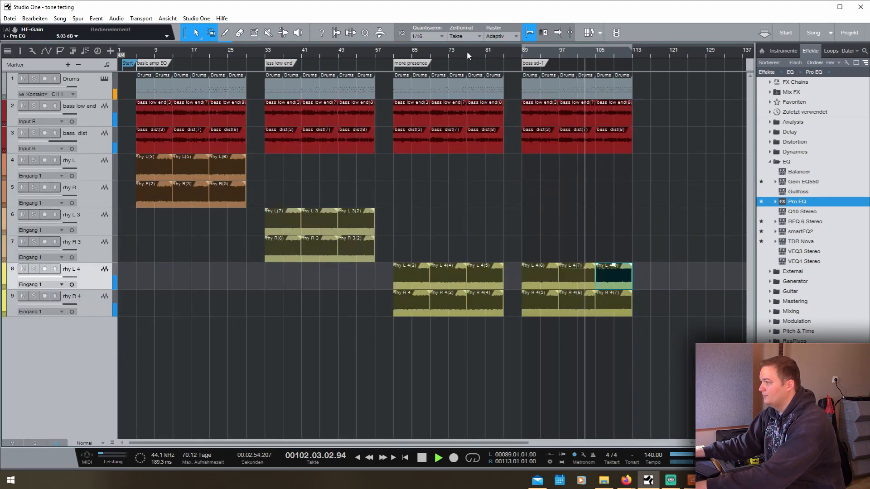
{"action": "key", "text": "space"}
{"action": "key", "text": "F3"}
{"action": "key", "text": "F3"}
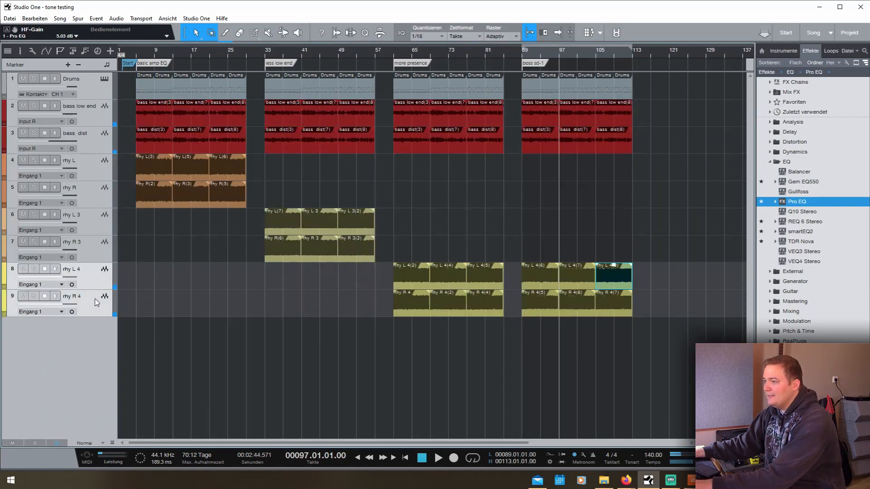
- Duplicate rhy L 4 and rhy R 4 completely, keeping only boss sd-1 events on the copies and only more presence events on the originals
{"action": "right_click", "coordinate": [103, 274]}
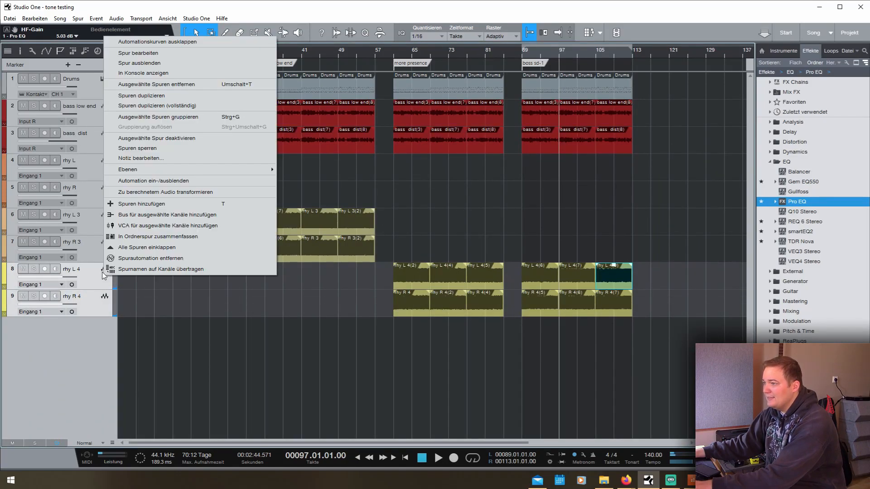
{"action": "left_click", "coordinate": [196, 105]}
{"action": "left_click_drag", "start_coordinate": [379, 331], "coordinate": [540, 331]}
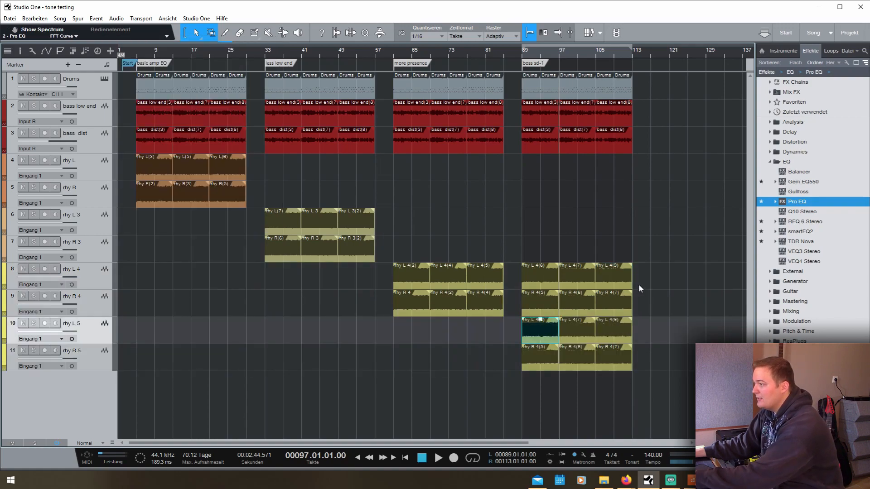
{"action": "left_click_drag", "start_coordinate": [639, 288], "coordinate": [549, 295]}
{"action": "key", "text": "Delete"}
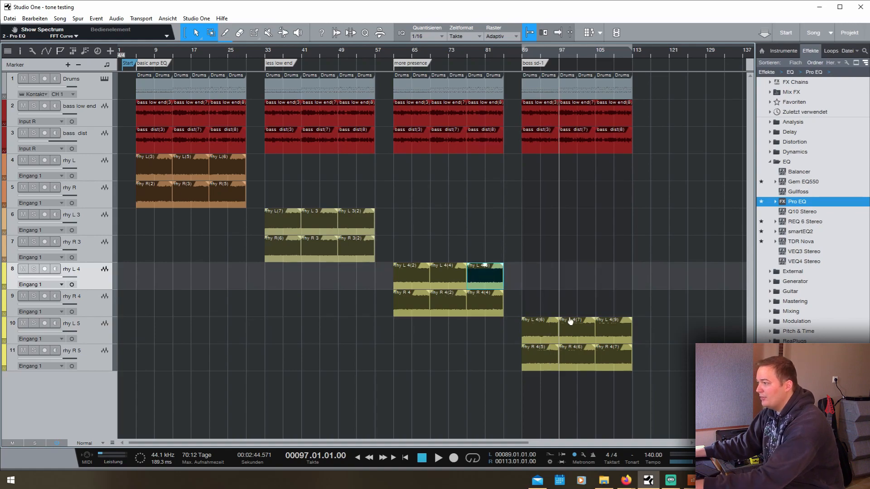
- Route rhy L 5 and rhy R 5 to a new Bus 3 with a copy of Bus 1's Pro EQ, and color the tracks green
{"action": "key", "text": "F3"}
{"action": "scroll", "coordinate": [654, 448], "scroll_direction": "right", "scroll_amount": 2}
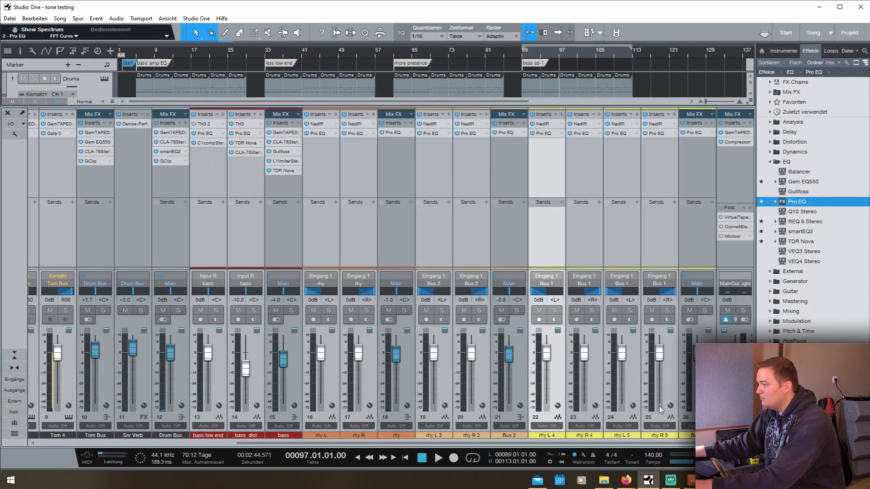
{"action": "key", "text": "F3"}
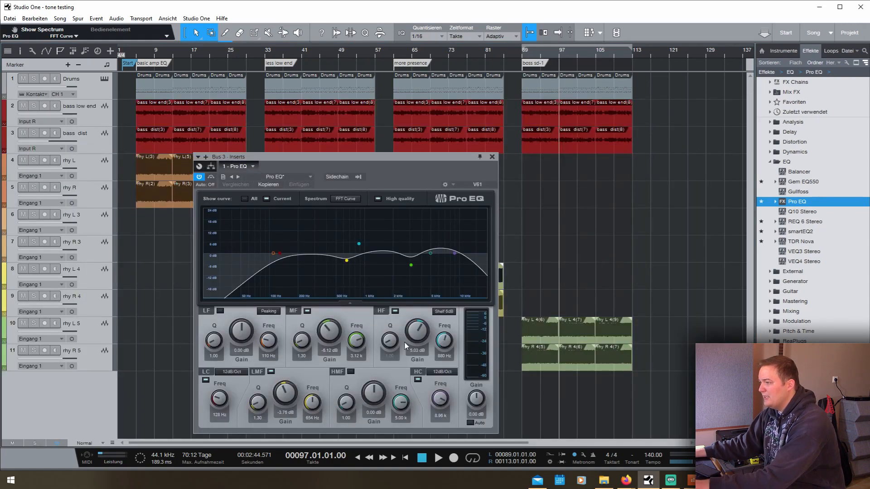
- Raise the HF gain of Bus 3's Pro EQ to 6.50 dB while playing the boss sd-1 section from bar 97
{"action": "key", "text": "space"}
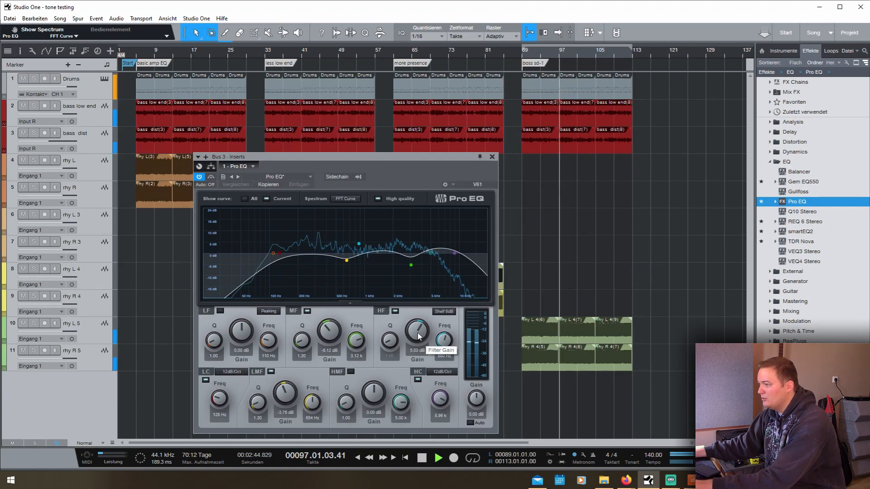
{"action": "left_click_drag", "start_coordinate": [421, 336], "coordinate": [415, 275]}
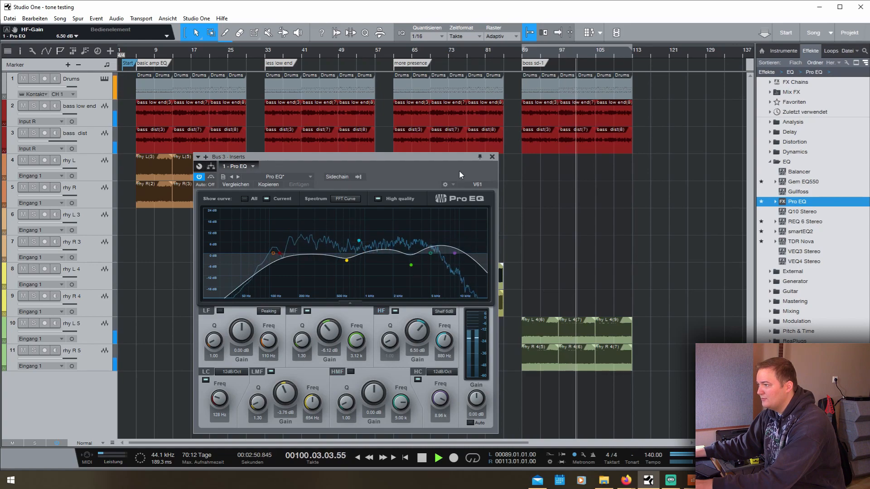
{"action": "left_click", "coordinate": [492, 157]}
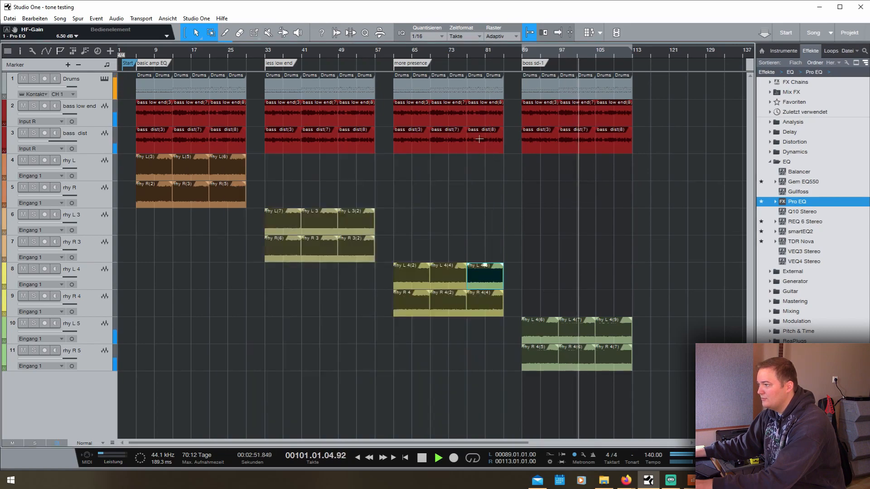
- Compare the more presence and boss sd-1 guitars in the mix by playing from bars 69, 97, 77 and 105
{"action": "left_click", "coordinate": [430, 48]}
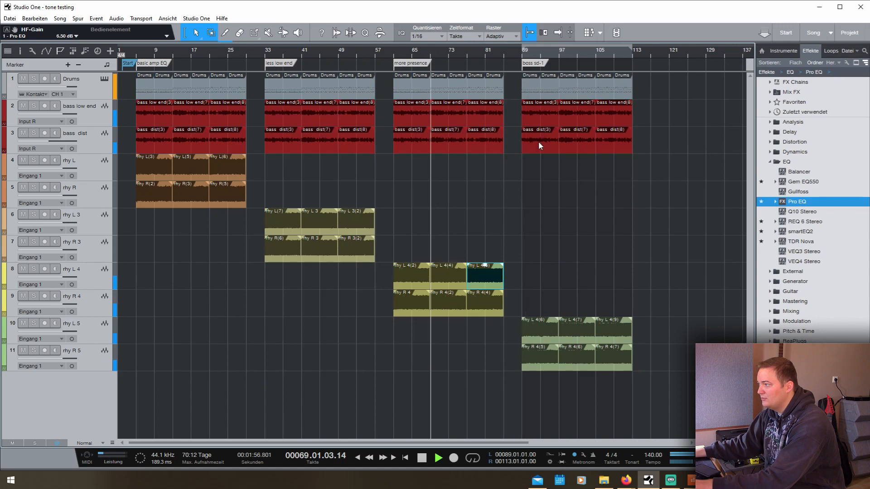
{"action": "left_click", "coordinate": [560, 54]}
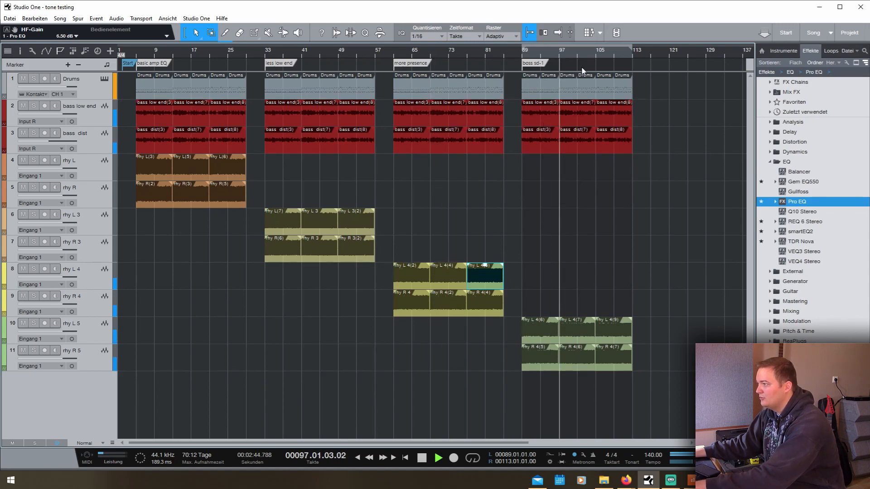
{"action": "left_click", "coordinate": [468, 52]}
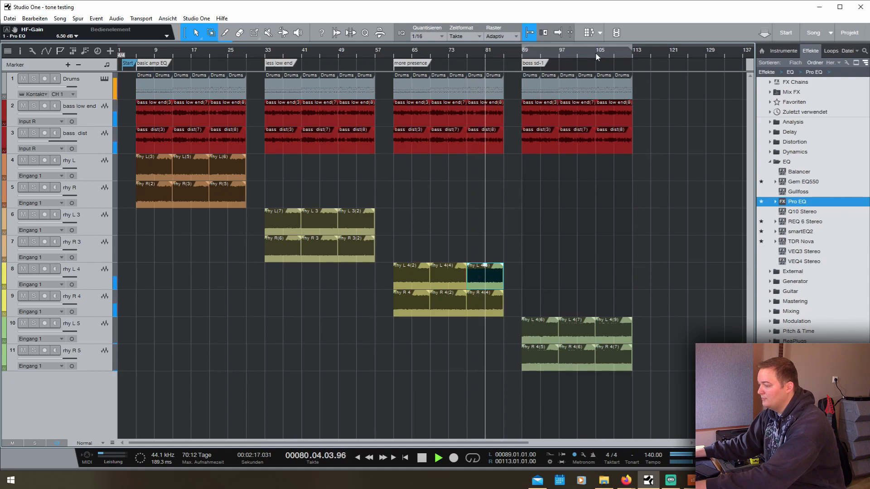
{"action": "left_click", "coordinate": [595, 52]}
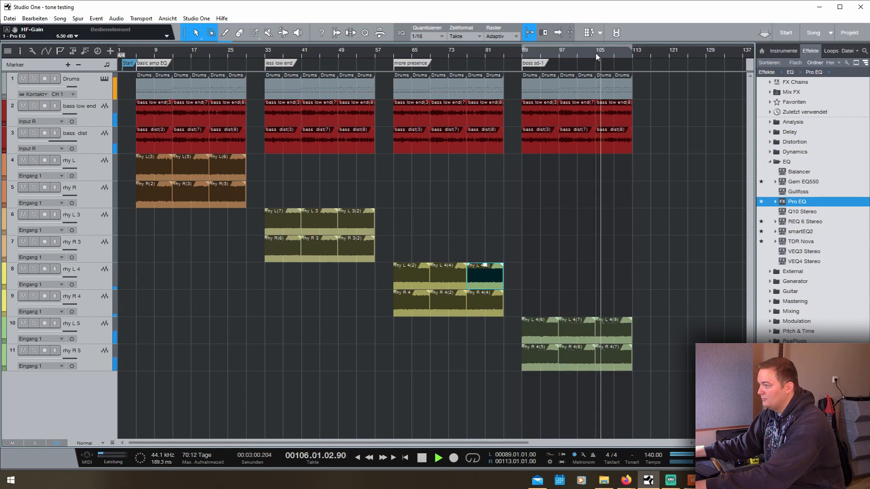
- Set the HF gain of Bus 3's Pro EQ to 6.06 dB, close the EQ and stop playback
{"action": "key", "text": "F3"}
{"action": "left_click", "coordinate": [691, 133]}
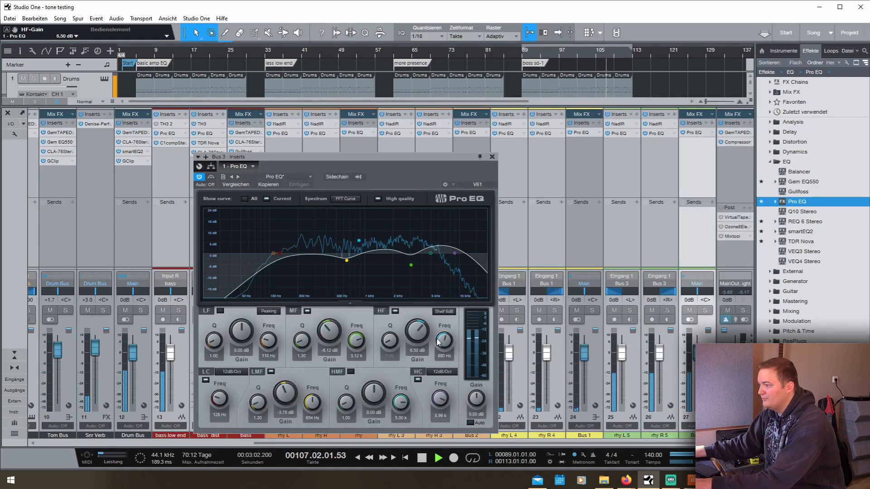
{"action": "left_click_drag", "start_coordinate": [423, 346], "coordinate": [423, 350]}
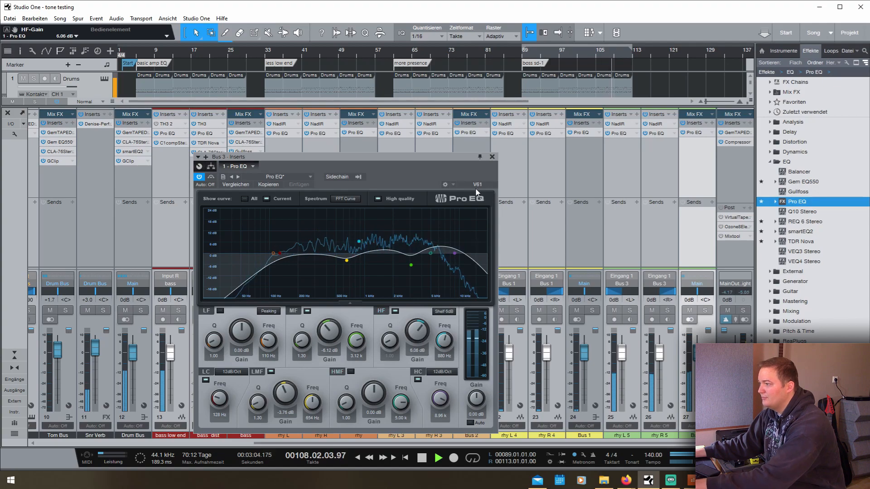
{"action": "key", "text": "F3"}
{"action": "key", "text": "space"}
{"action": "left_click", "coordinate": [493, 157]}
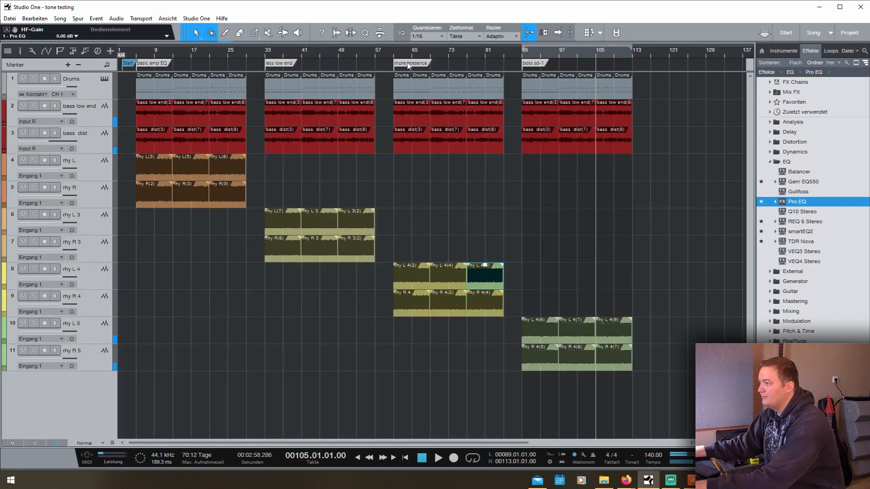
- Solo Bus 3 and Bus 1 in the mixer and play the more presence guitars from bar 61
{"action": "key", "text": "F3"}
{"action": "left_click", "coordinate": [704, 310]}
{"action": "left_click", "coordinate": [588, 311]}
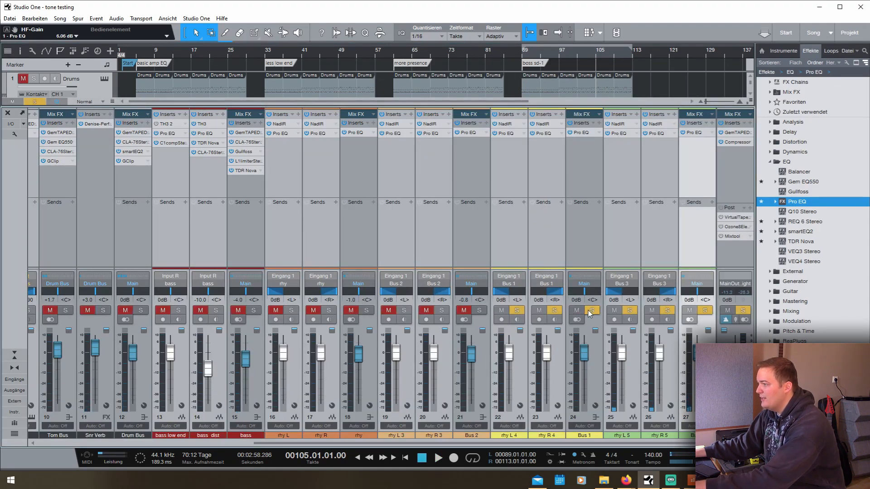
{"action": "key", "text": "F3"}
{"action": "key", "text": "space"}
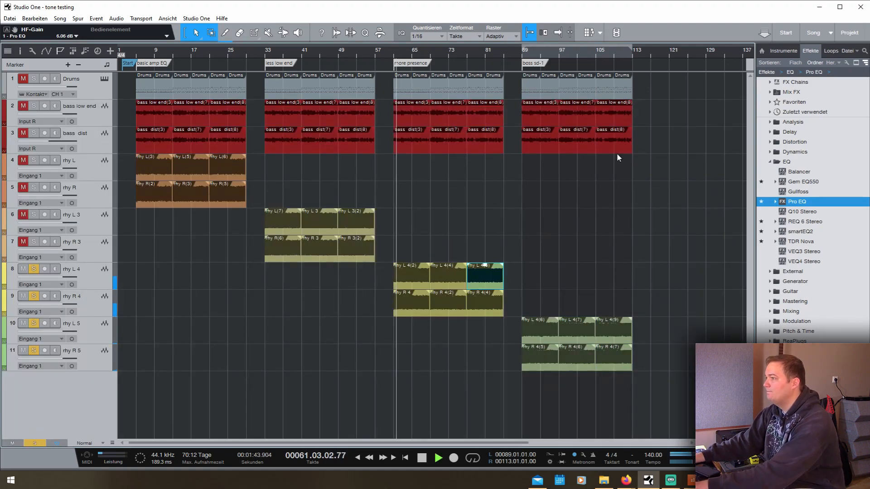